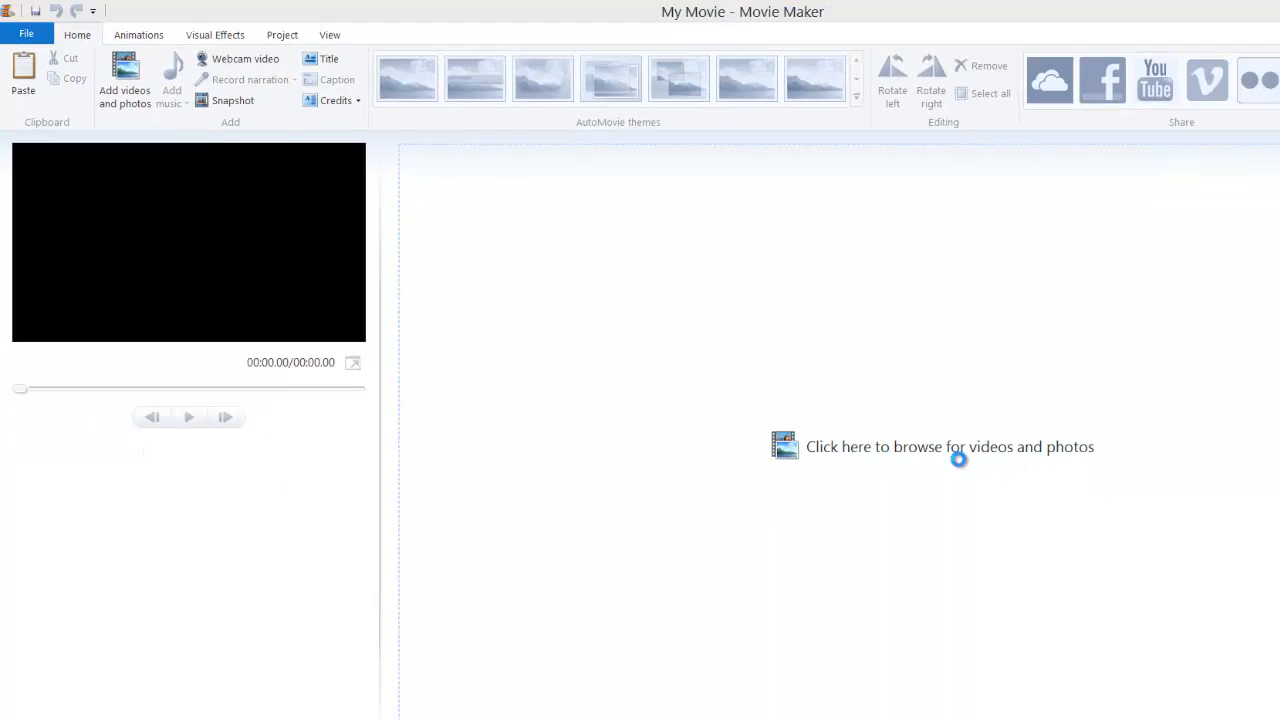
# Add the Kevin Bacon picture from Pictures to the movie
pyautogui.click(962, 466)
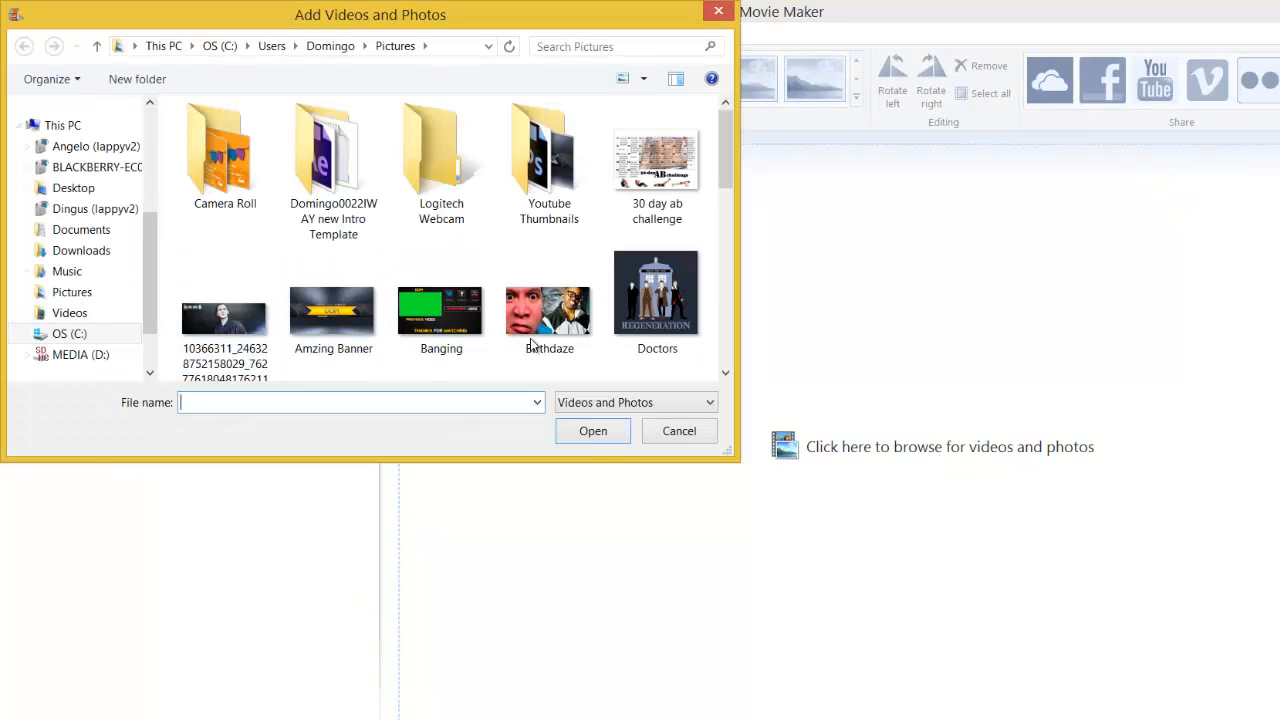
pyautogui.scroll(-3, 722, 178)
pyautogui.scroll(-2, 690, 230)
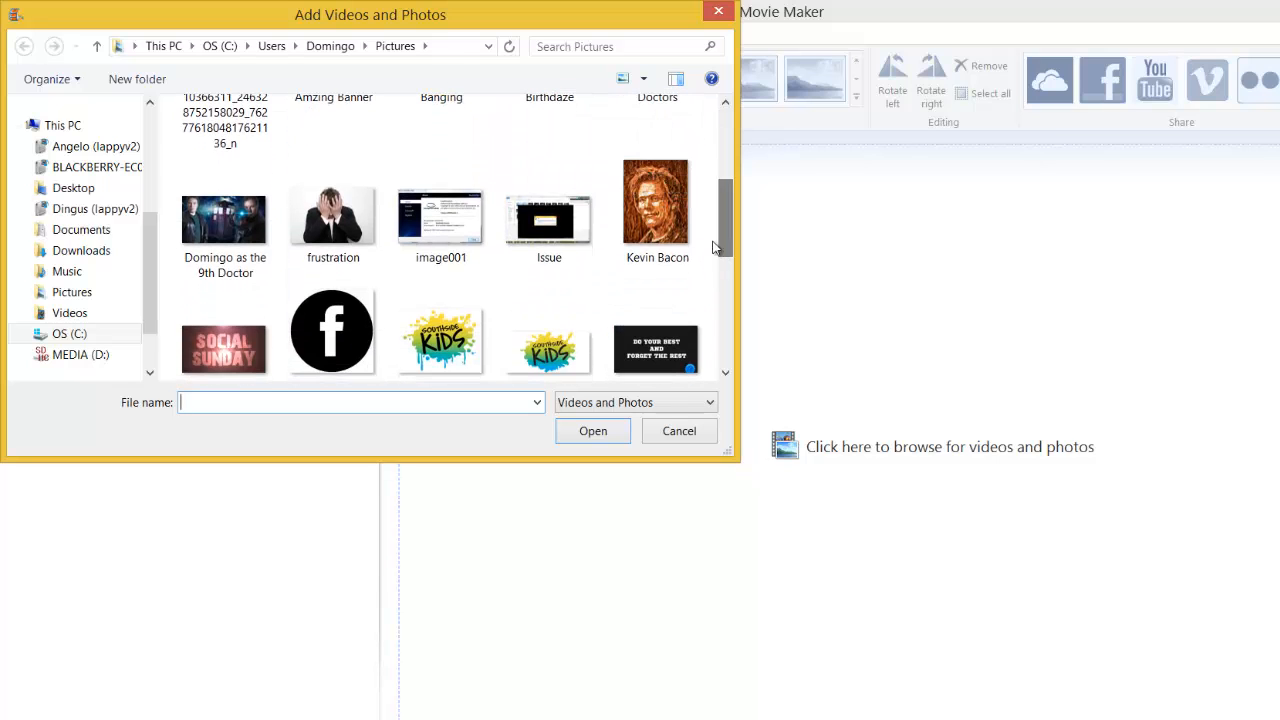
pyautogui.click(686, 228)
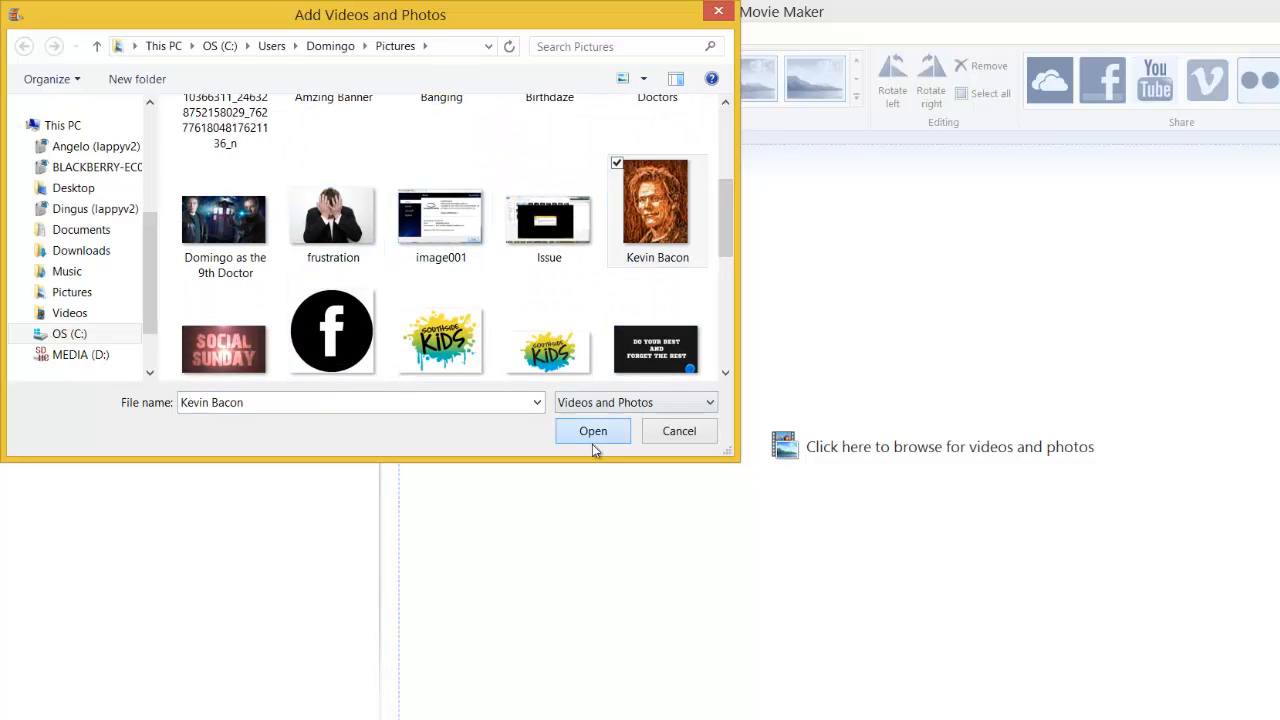
pyautogui.click(592, 431)
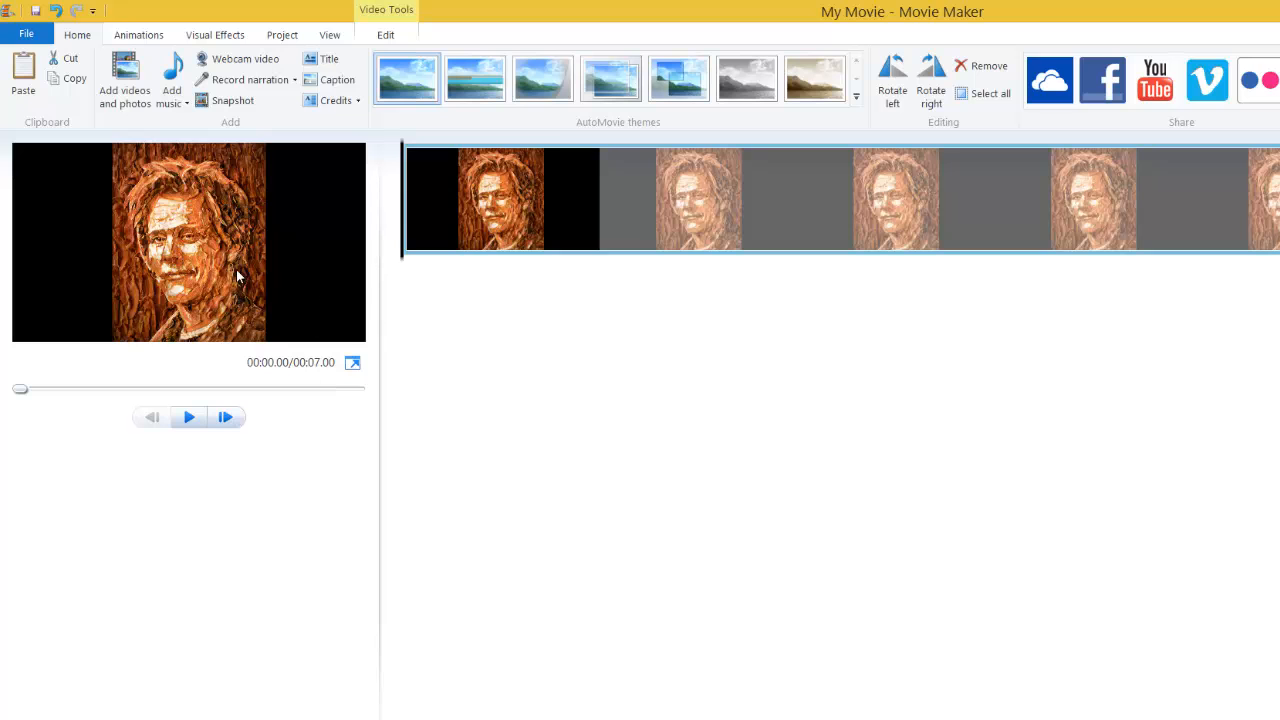
# Add the Flaming Man video from the Videos folder after the picture
pyautogui.click(136, 93)
pyautogui.click(69, 312)
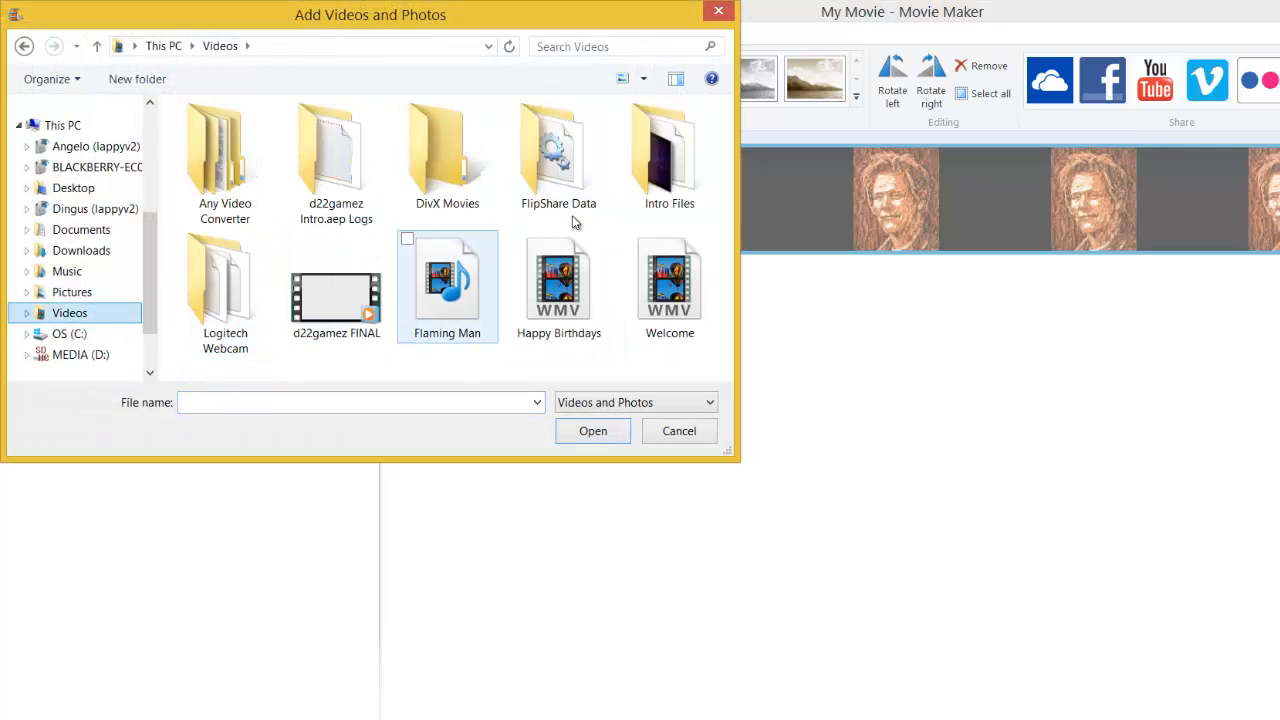
pyautogui.doubleClick(447, 300)
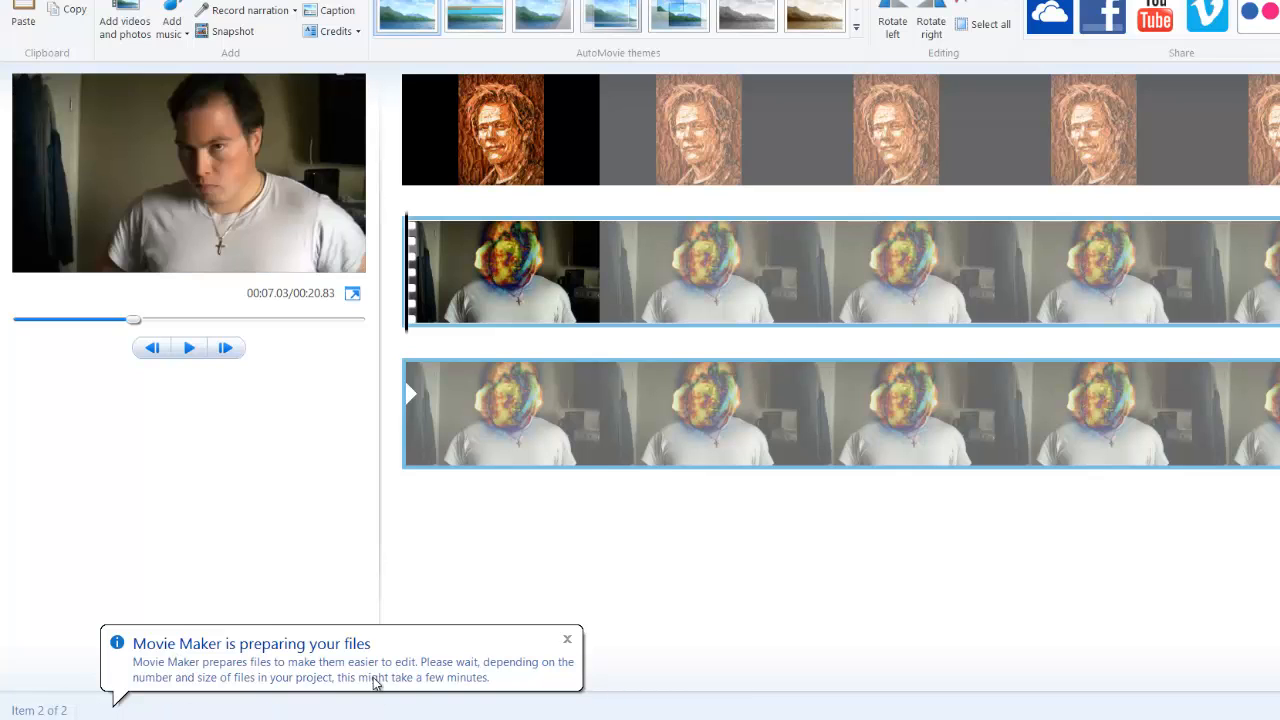
# Set the portrait clip's end point at about 00:01.13 so the movie runs 14.96 seconds
pyautogui.click(567, 639)
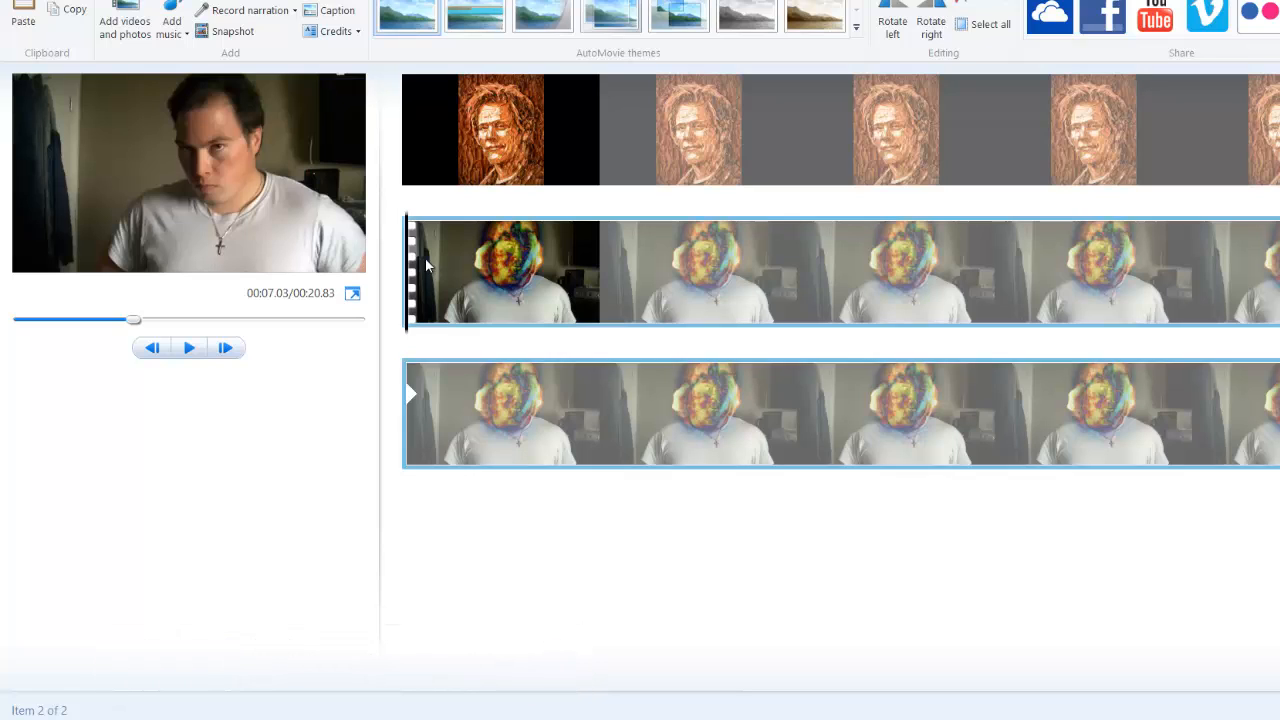
pyautogui.click(432, 160)
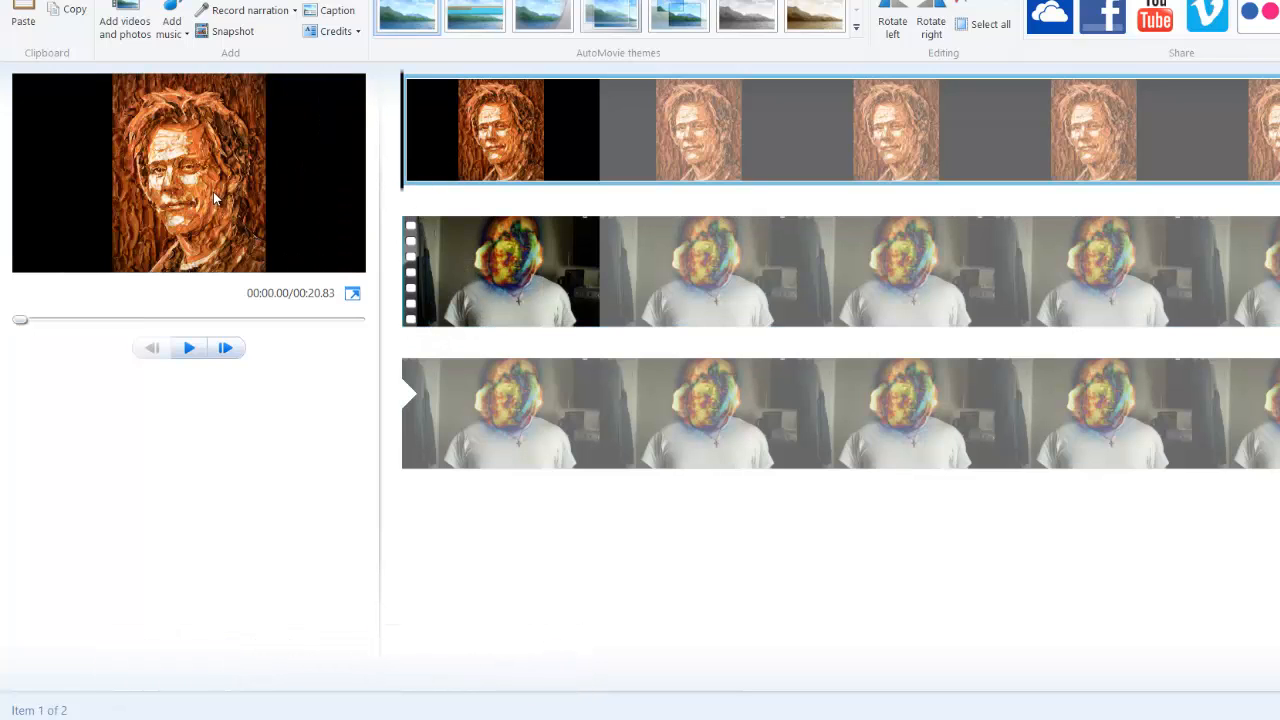
pyautogui.moveTo(413, 152)
pyautogui.mouseDown()
pyautogui.moveTo(659, 163)
pyautogui.moveTo(478, 147)
pyautogui.mouseUp()
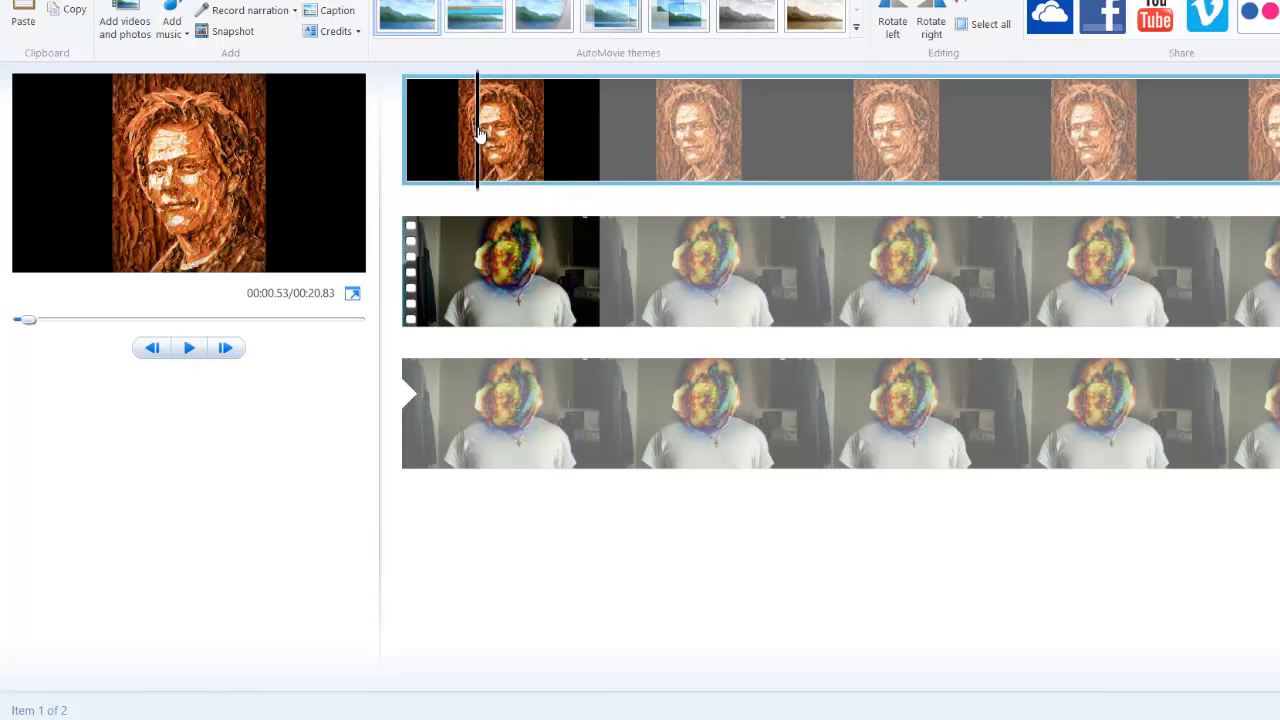
pyautogui.moveTo(480, 133); pyautogui.dragTo(561, 128)
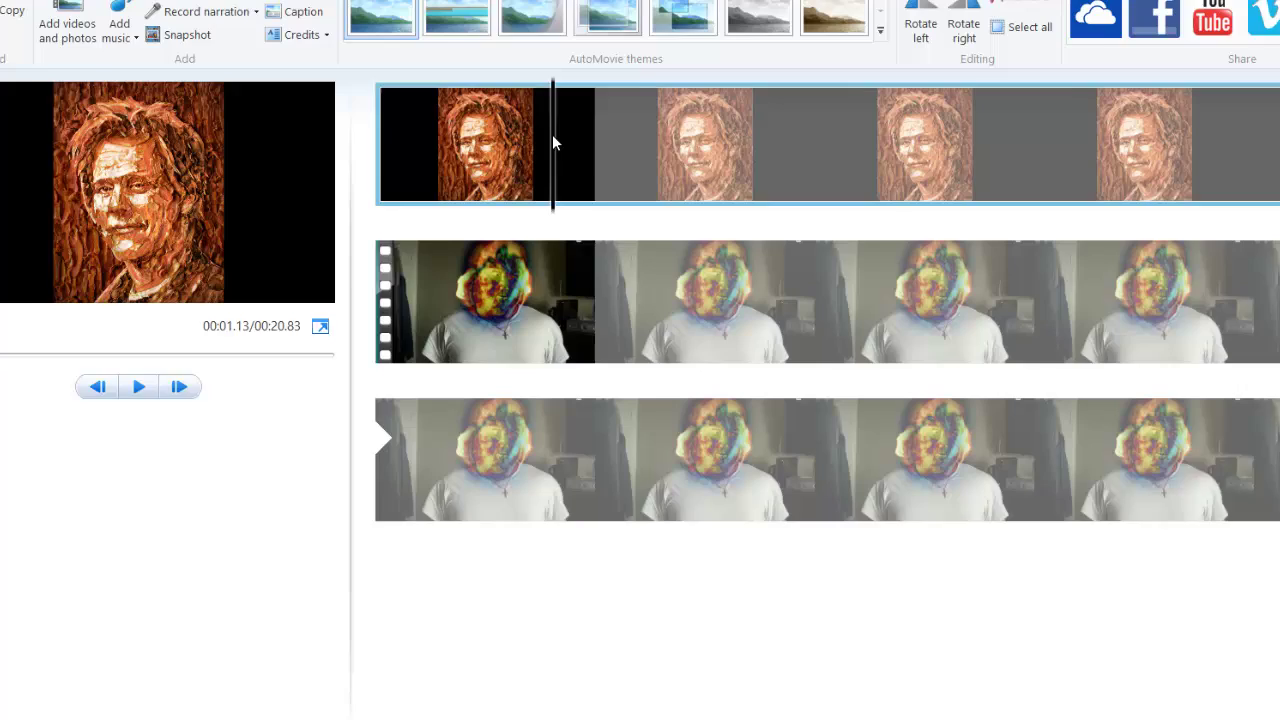
pyautogui.rightClick(563, 128)
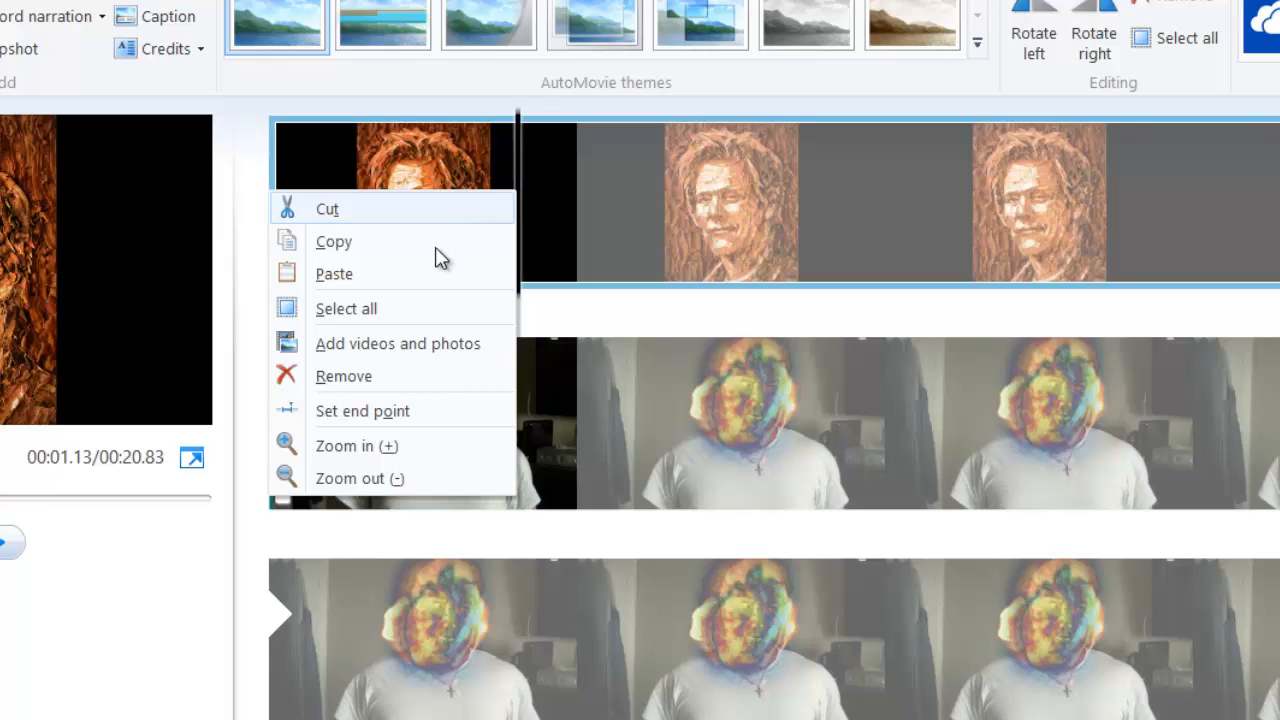
pyautogui.click(343, 411)
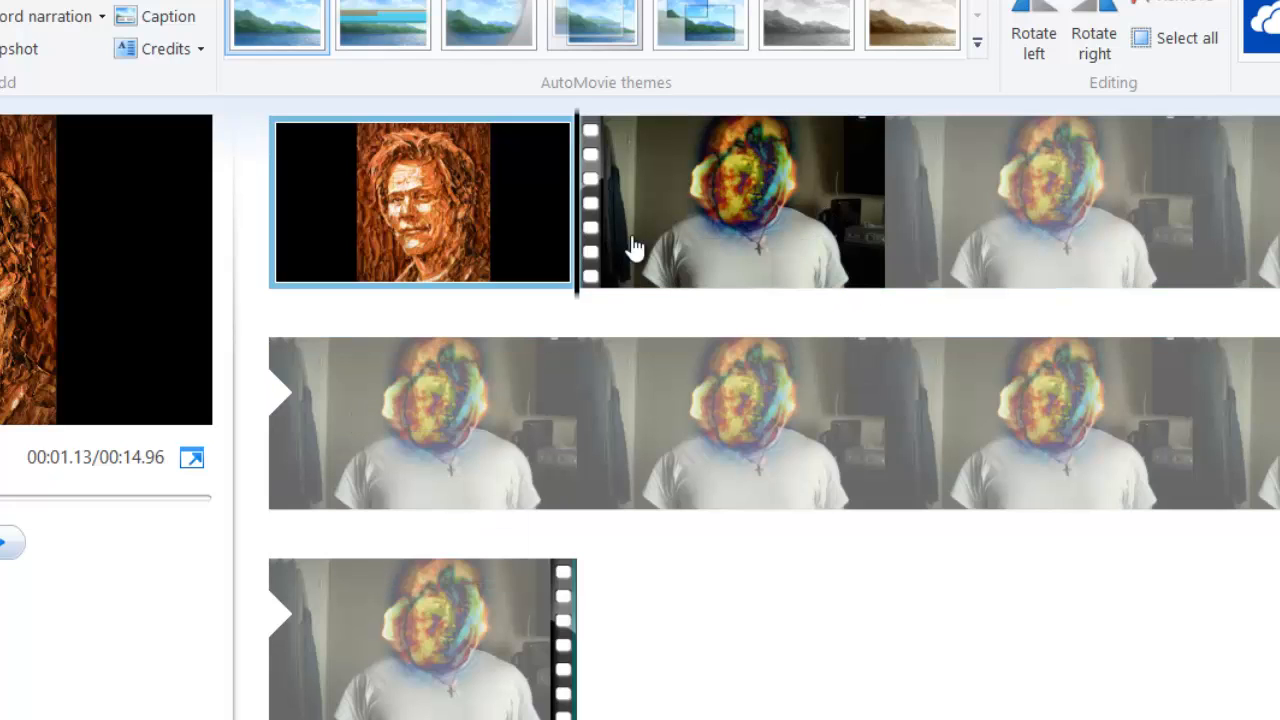
# Scrub to the split point and split the Flaming Man video there
pyautogui.moveTo(580, 245); pyautogui.dragTo(1115, 252)
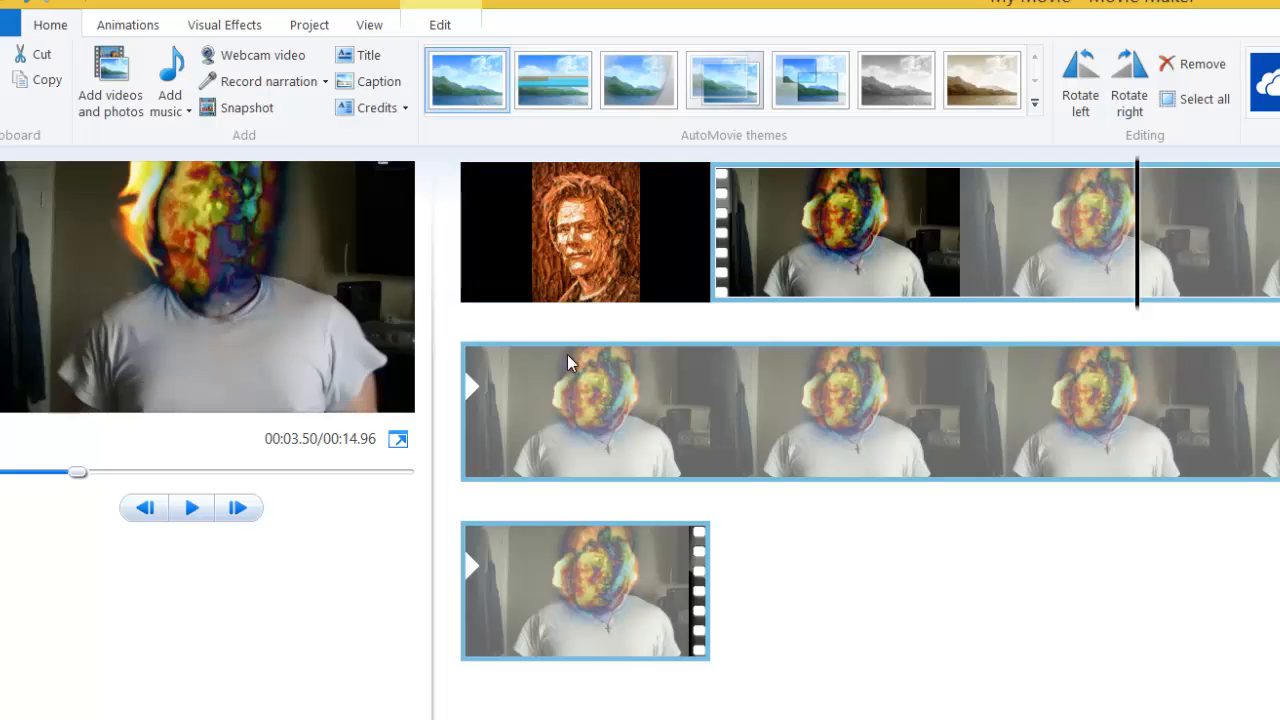
pyautogui.moveTo(1137, 250); pyautogui.dragTo(1178, 260)
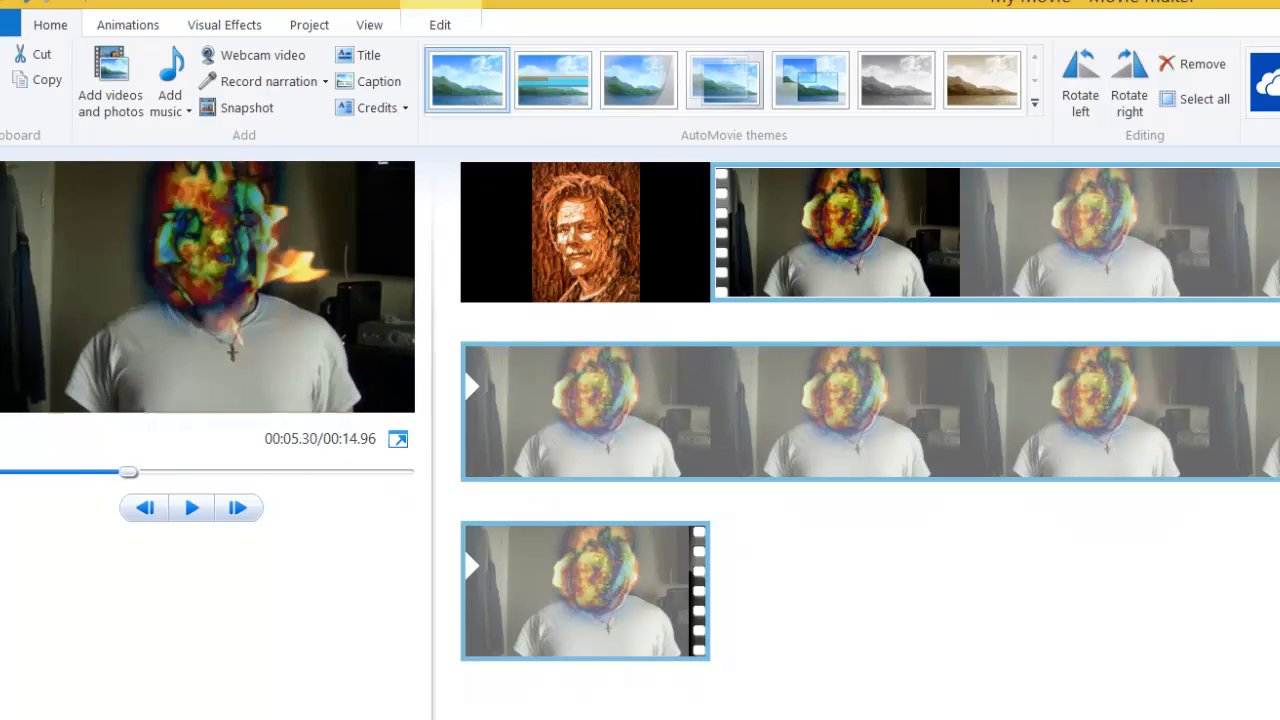
pyautogui.moveTo(1235, 270)
pyautogui.mouseDown()
pyautogui.moveTo(1100, 278)
pyautogui.moveTo(1278, 274)
pyautogui.mouseUp()
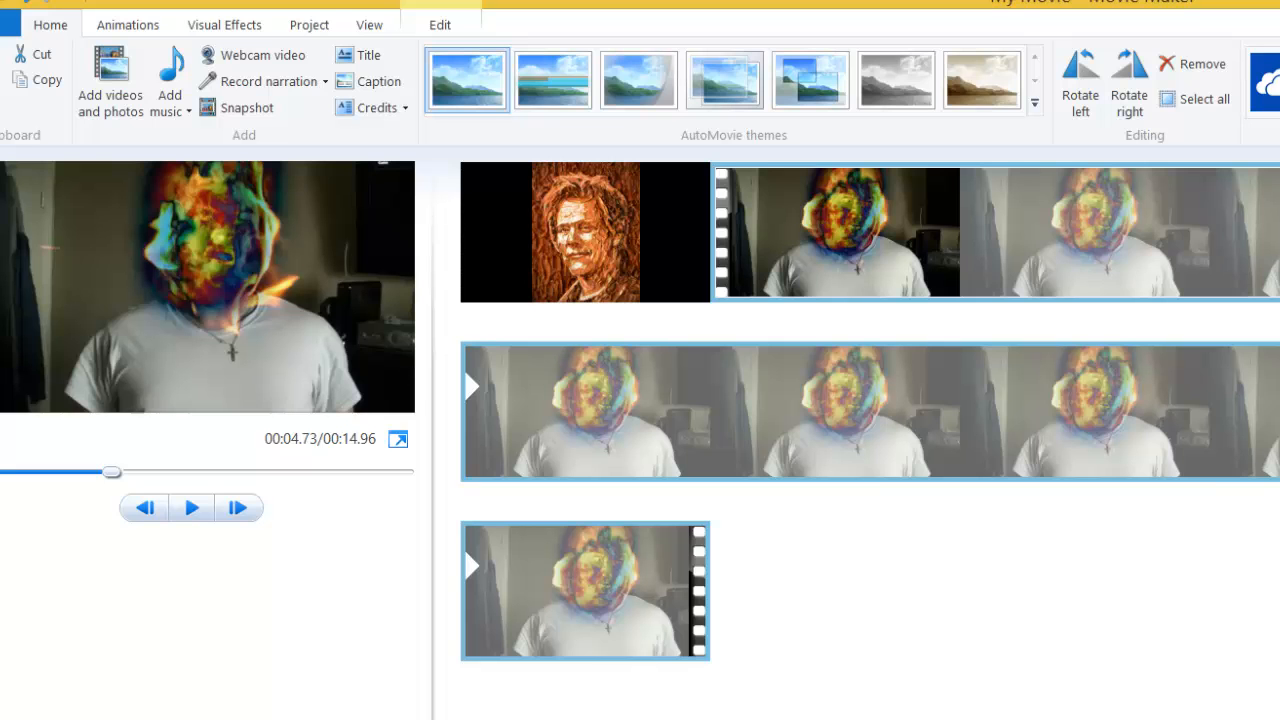
pyautogui.rightClick(1168, 246)
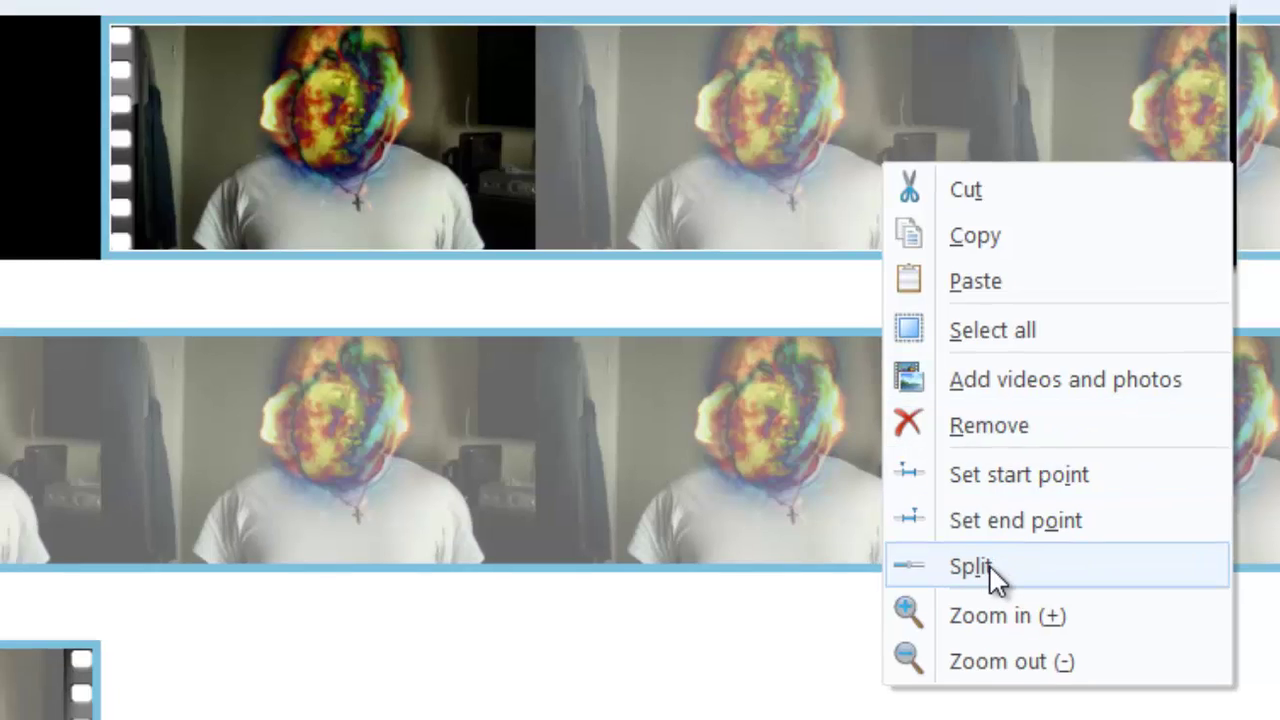
pyautogui.click(965, 569)
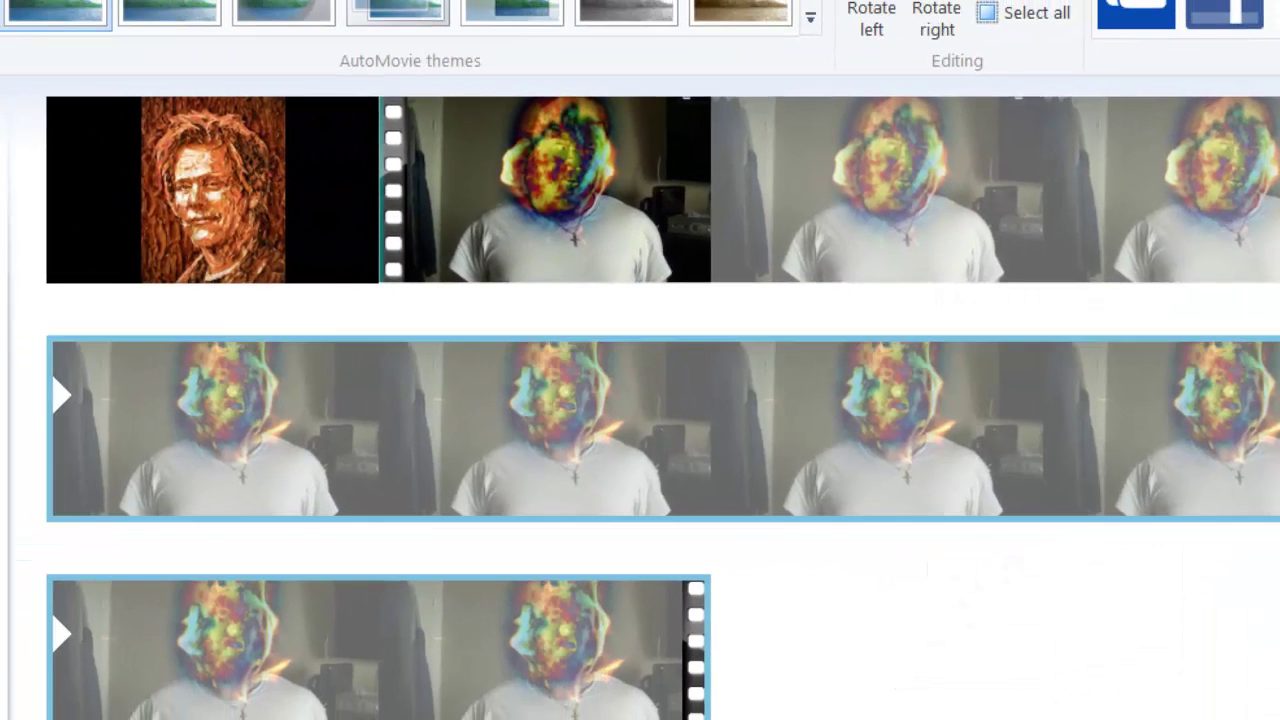
# Delete the unwanted video piece, leaving the movie about 11 seconds
pyautogui.click(1065, 208)
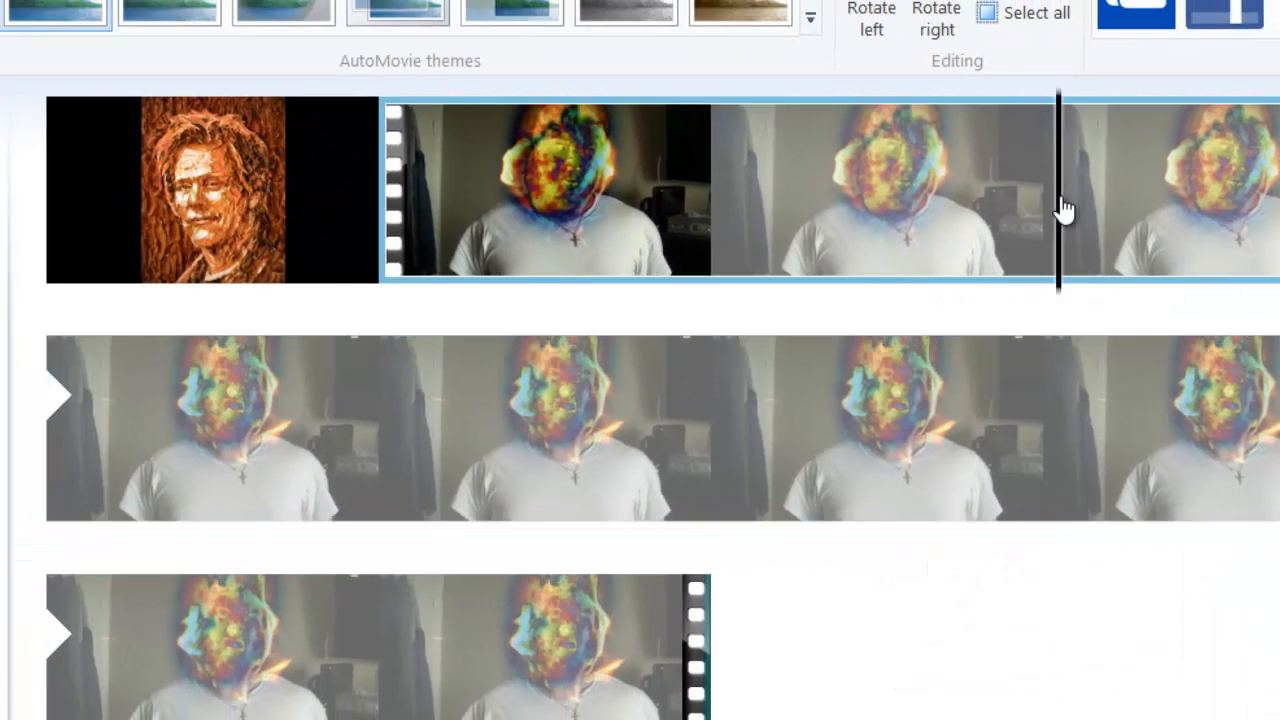
pyautogui.press('Delete')
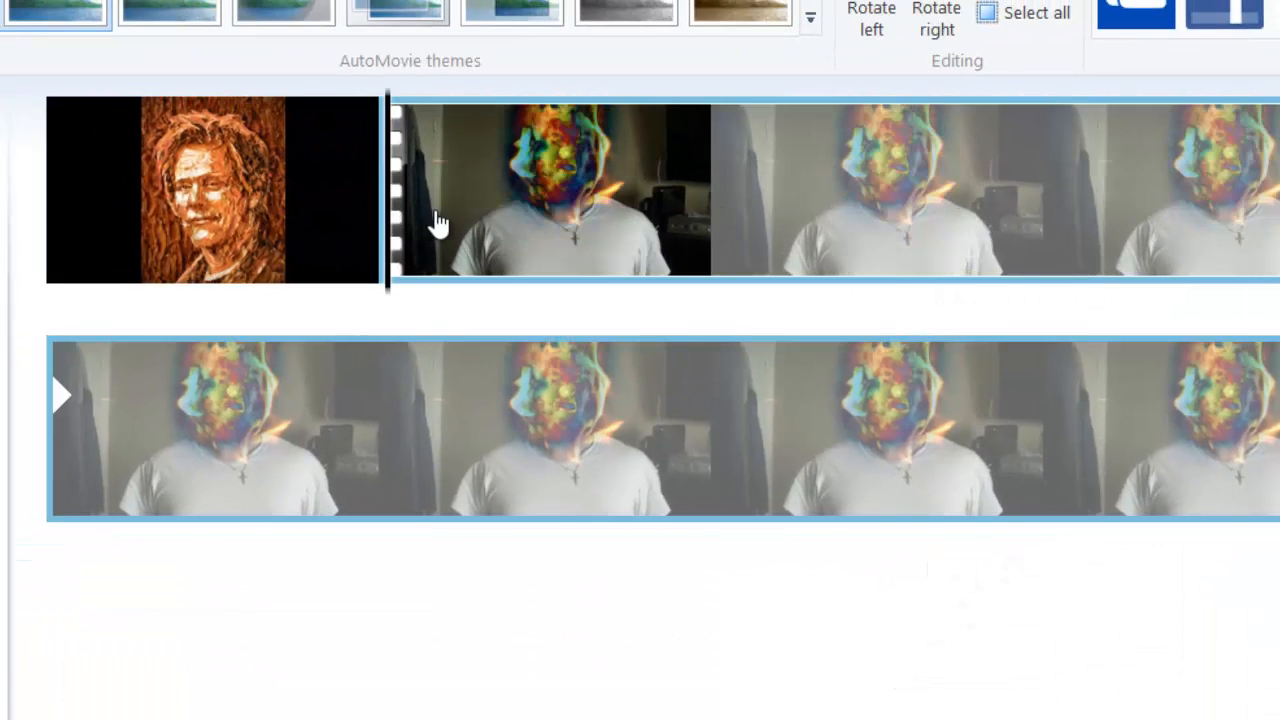
pyautogui.moveTo(390, 222); pyautogui.dragTo(1186, 233)
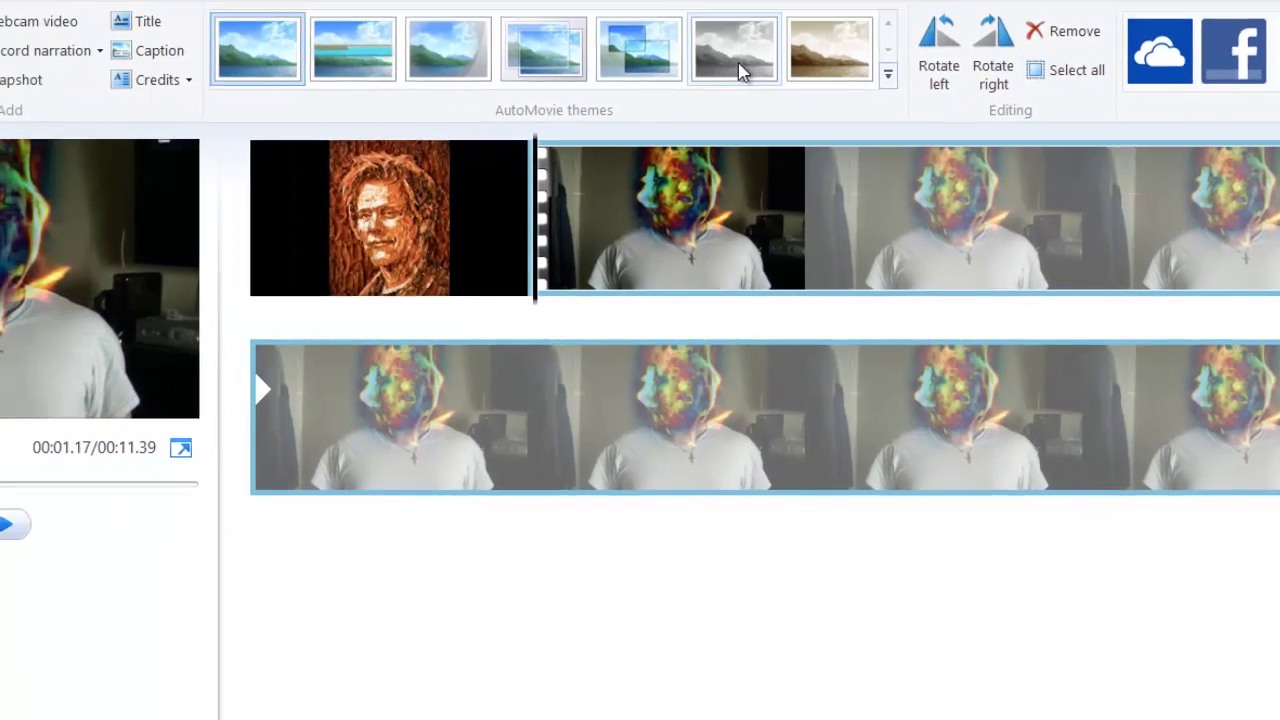
# Apply the black-and-white theme without music and preview the new My Movie title
pyautogui.click(742, 70)
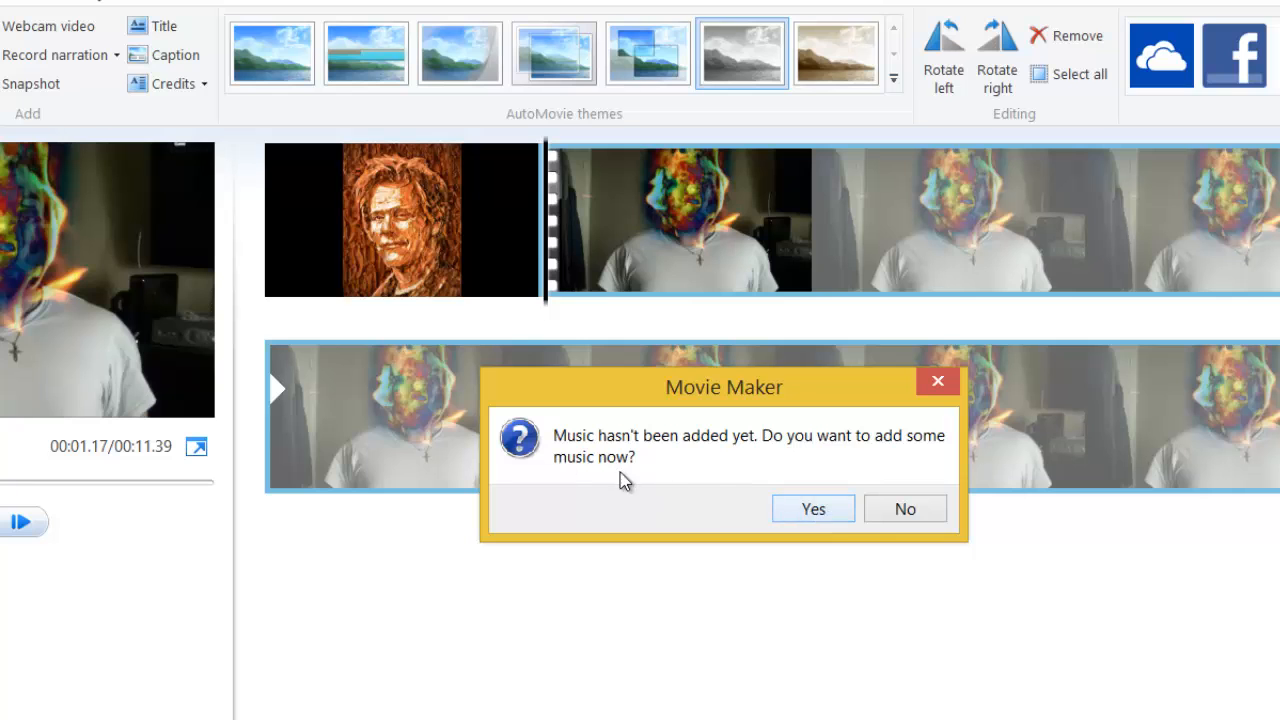
pyautogui.click(886, 509)
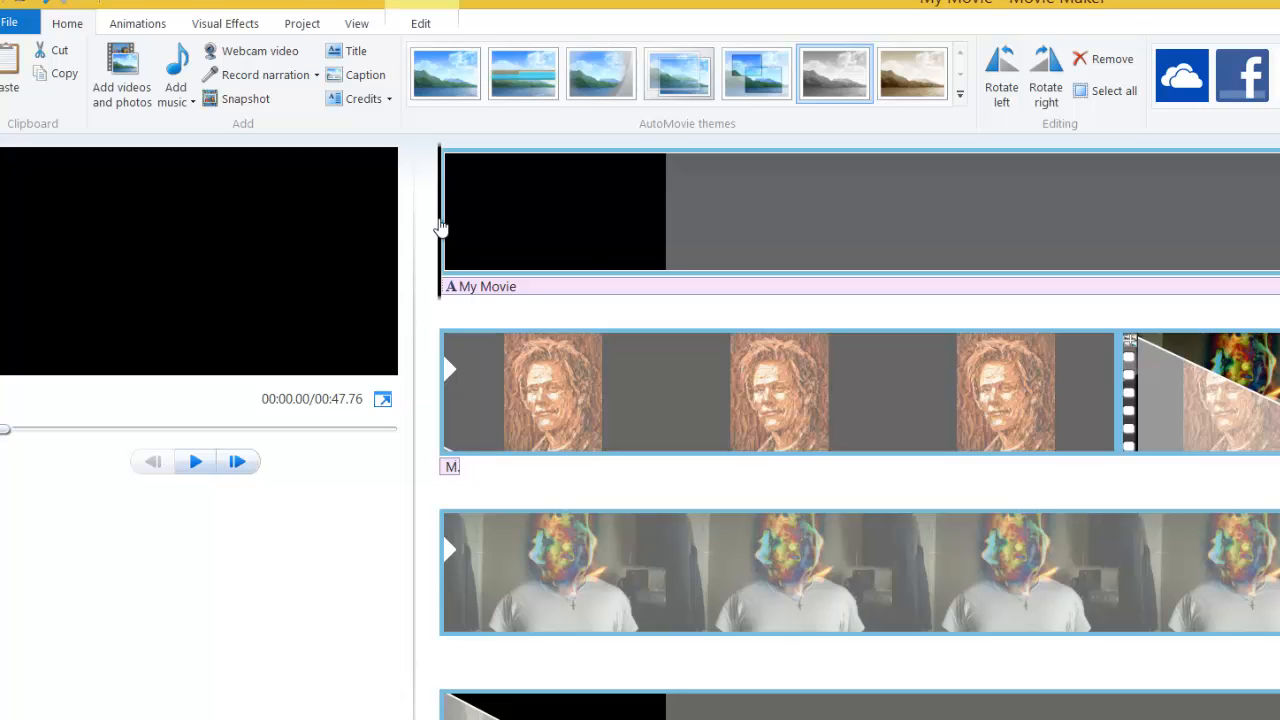
pyautogui.moveTo(440, 225); pyautogui.dragTo(1279, 254)
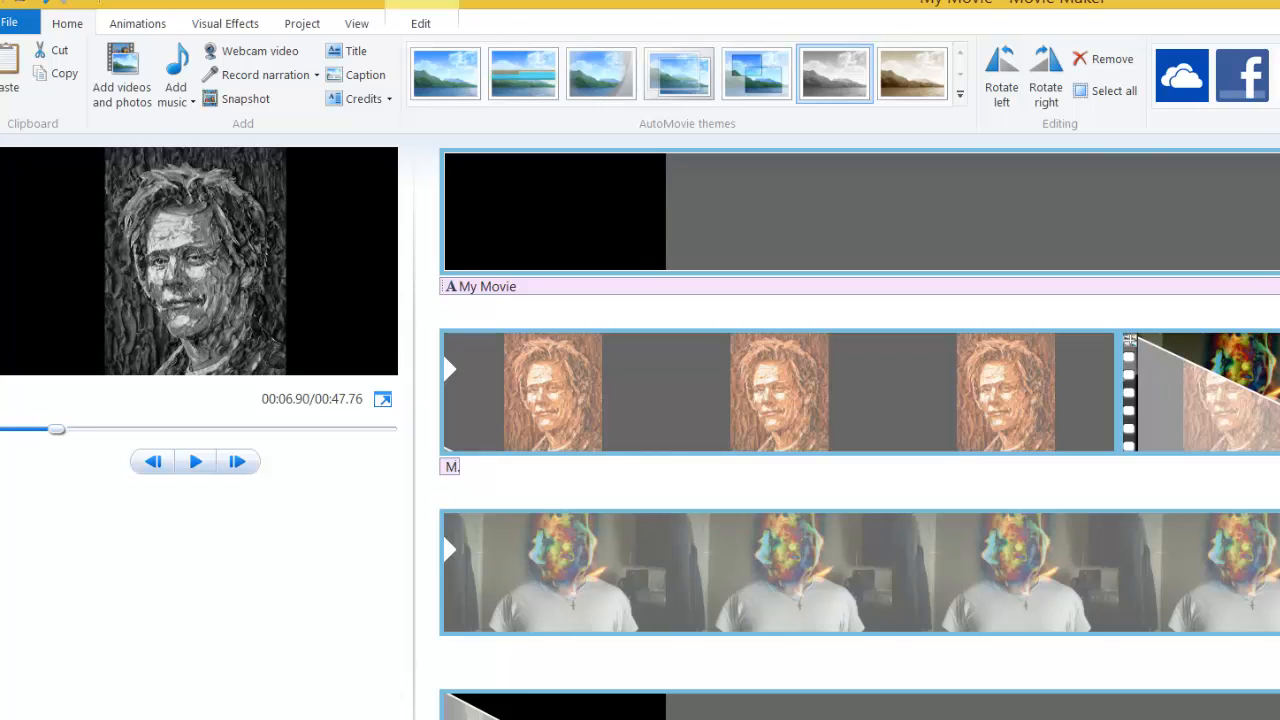
pyautogui.click(196, 461)
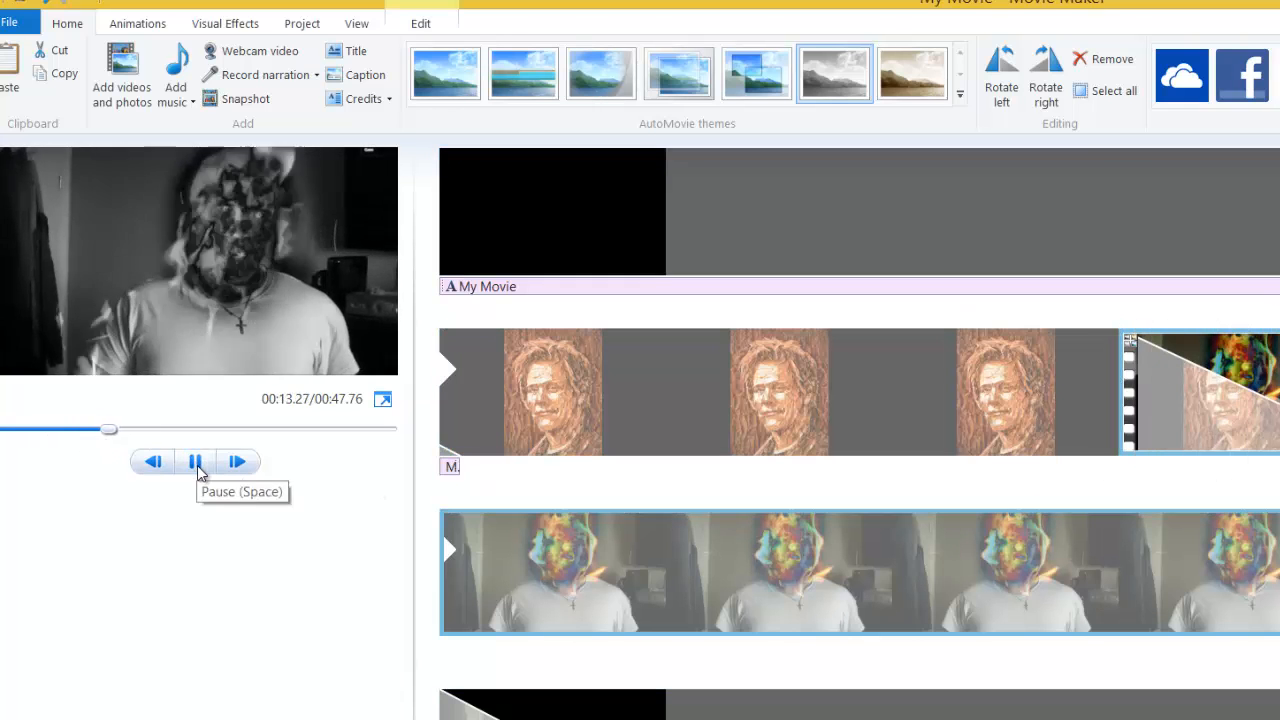
pyautogui.click(196, 461)
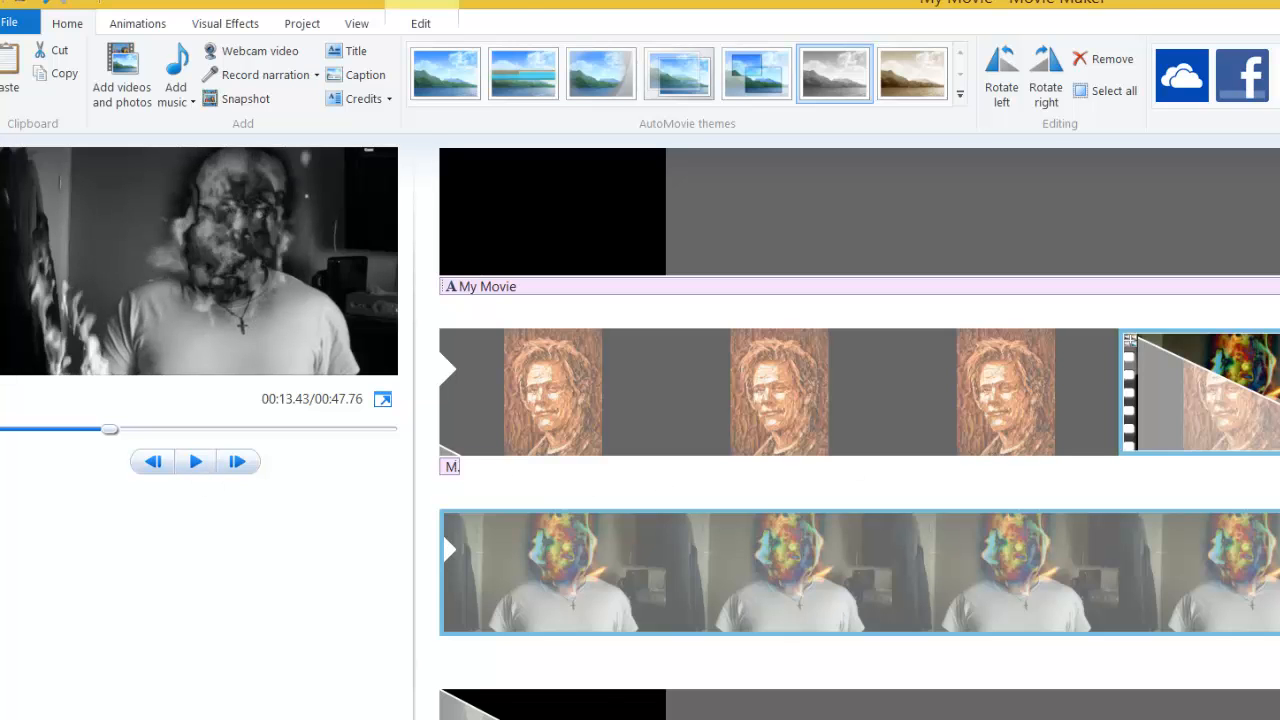
# Remove the Kevin Bacon portrait clip from the movie
pyautogui.click(470, 395)
pyautogui.rightClick(1215, 190)
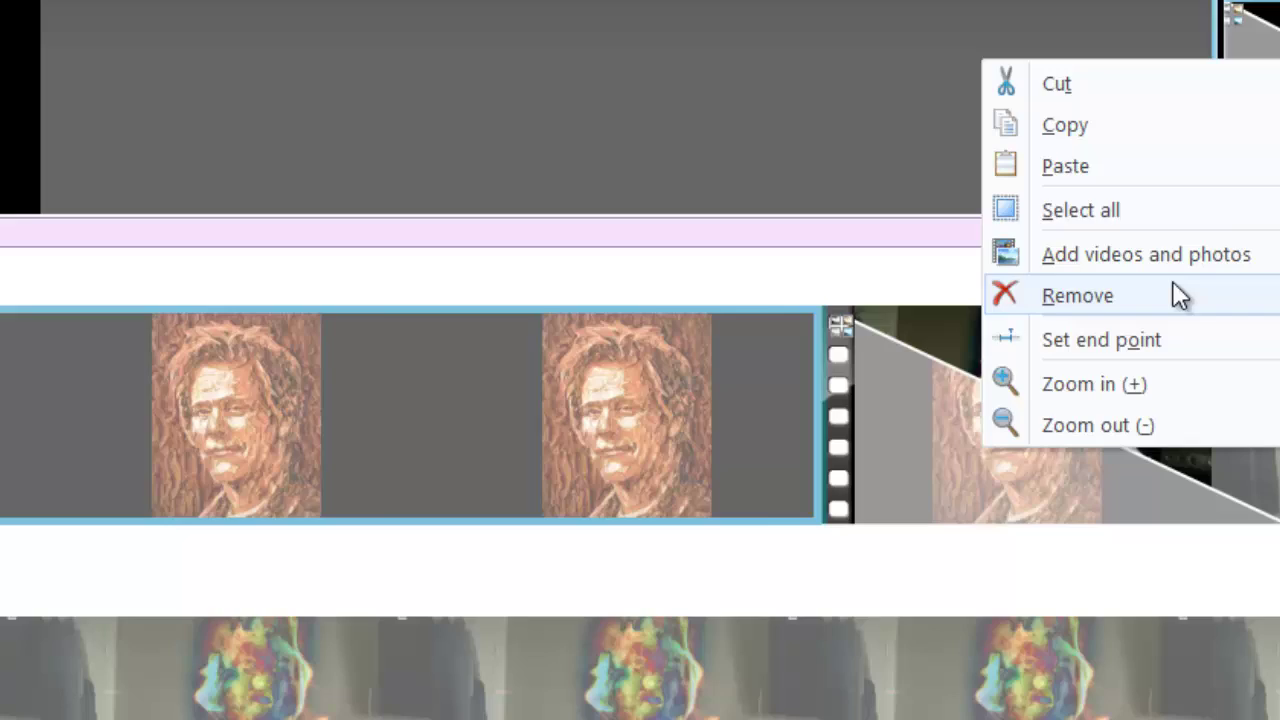
pyautogui.click(1078, 295)
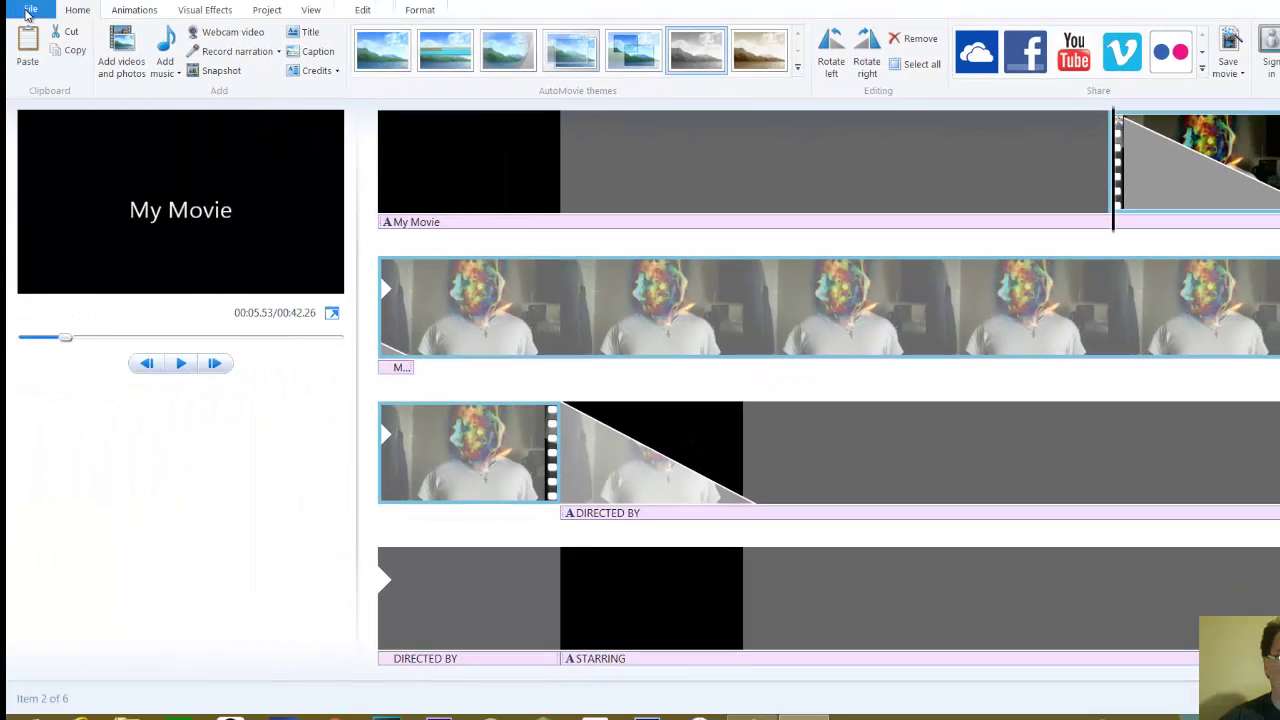
# Start a new project discarding old changes and load the Flaming Man video into it
pyautogui.click(30, 9)
pyautogui.click(60, 45)
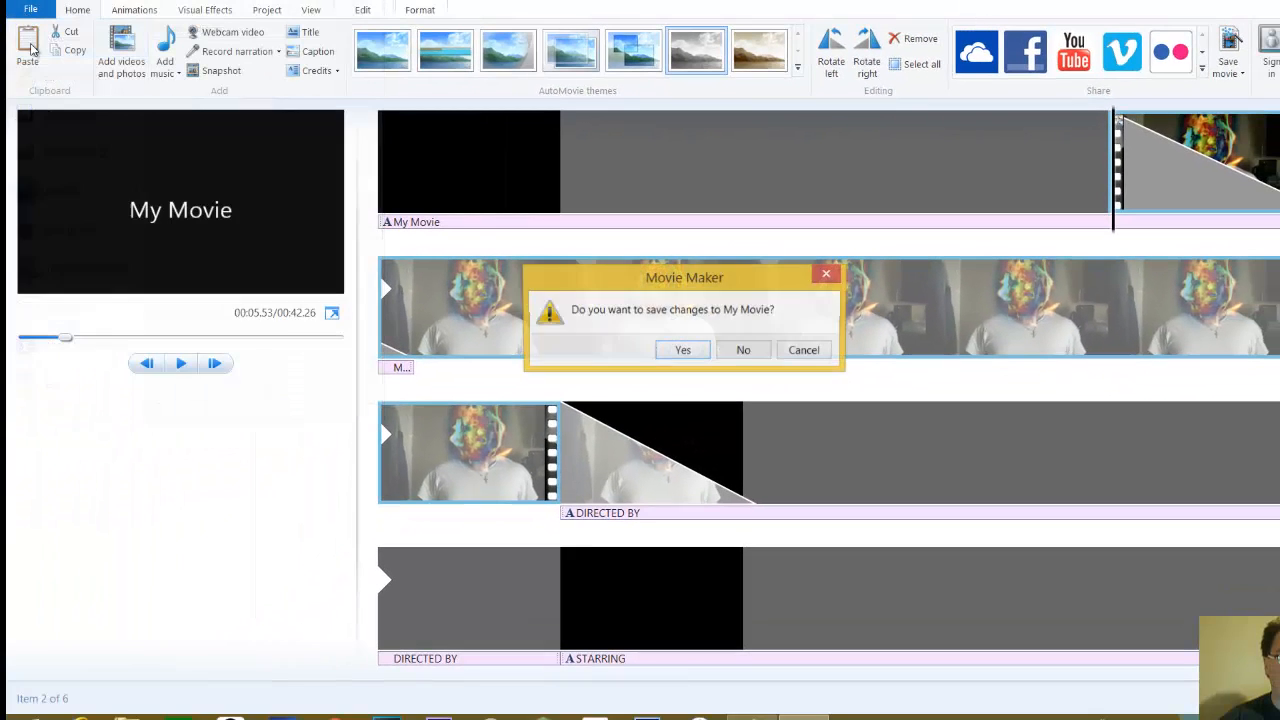
pyautogui.click(743, 350)
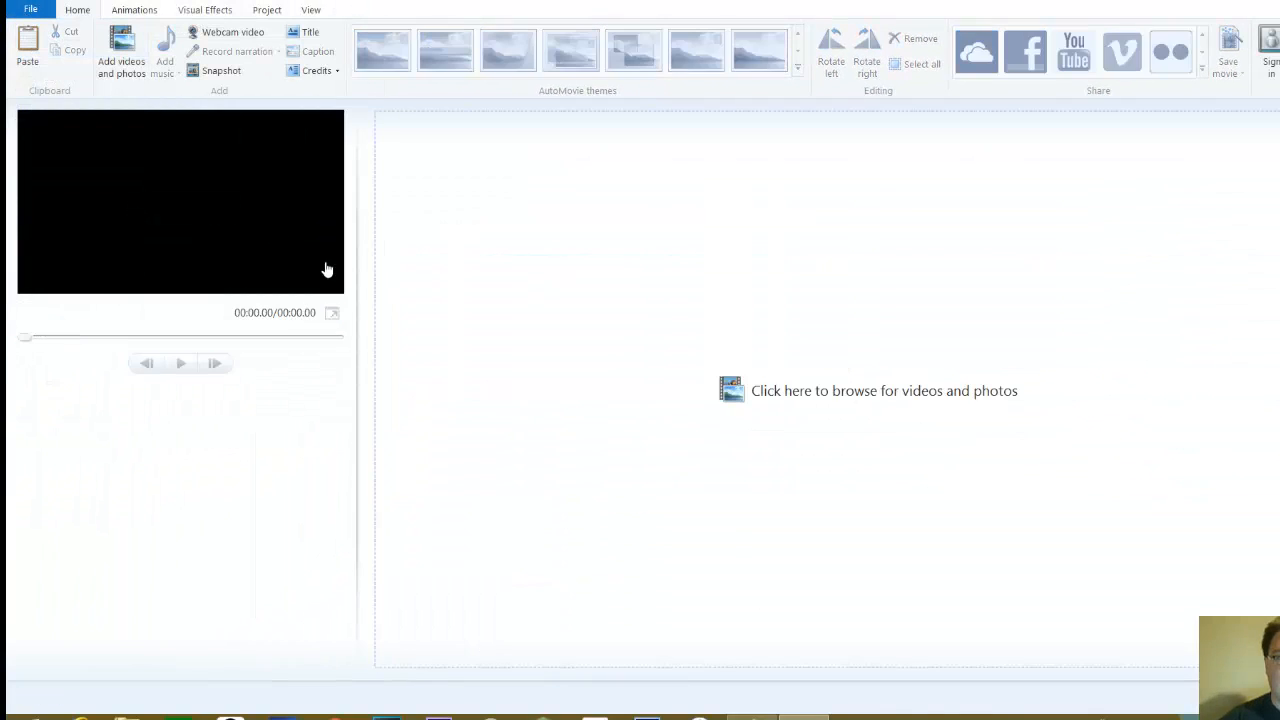
pyautogui.click(884, 390)
pyautogui.doubleClick(441, 259)
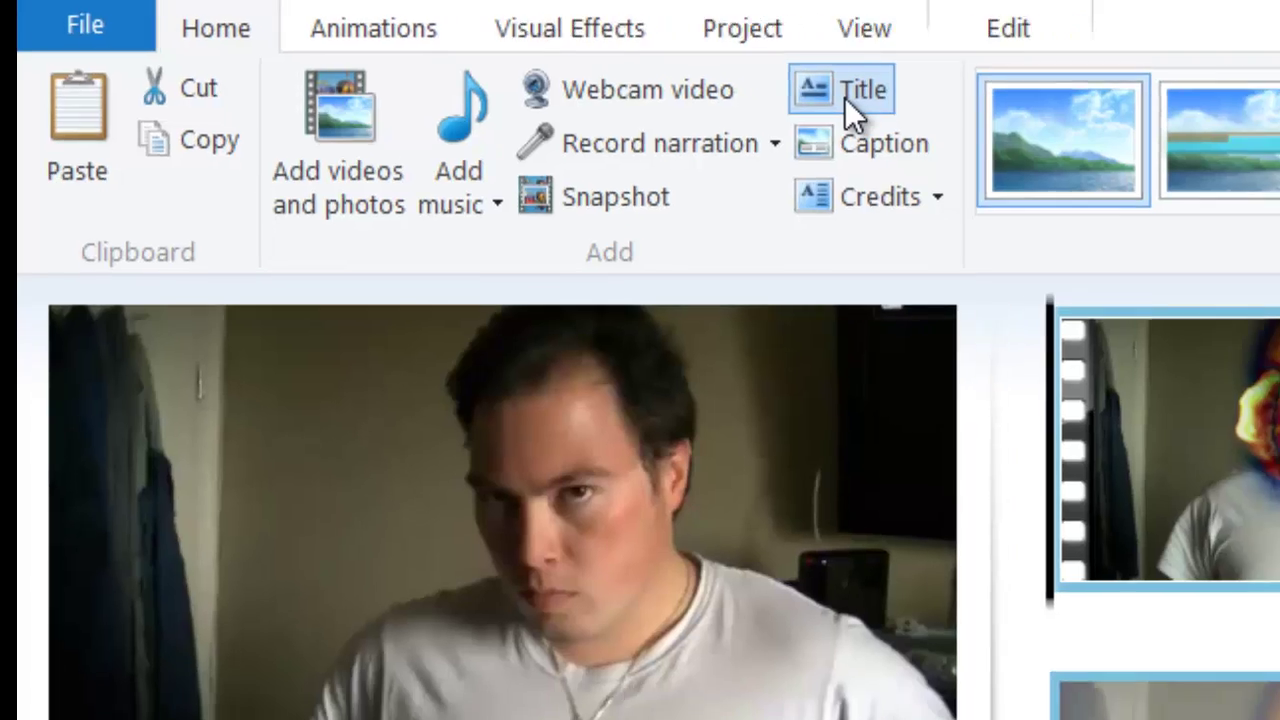
# Add an opening title reading 'The Flaming Man' in place of My Movie
pyautogui.click(850, 105)
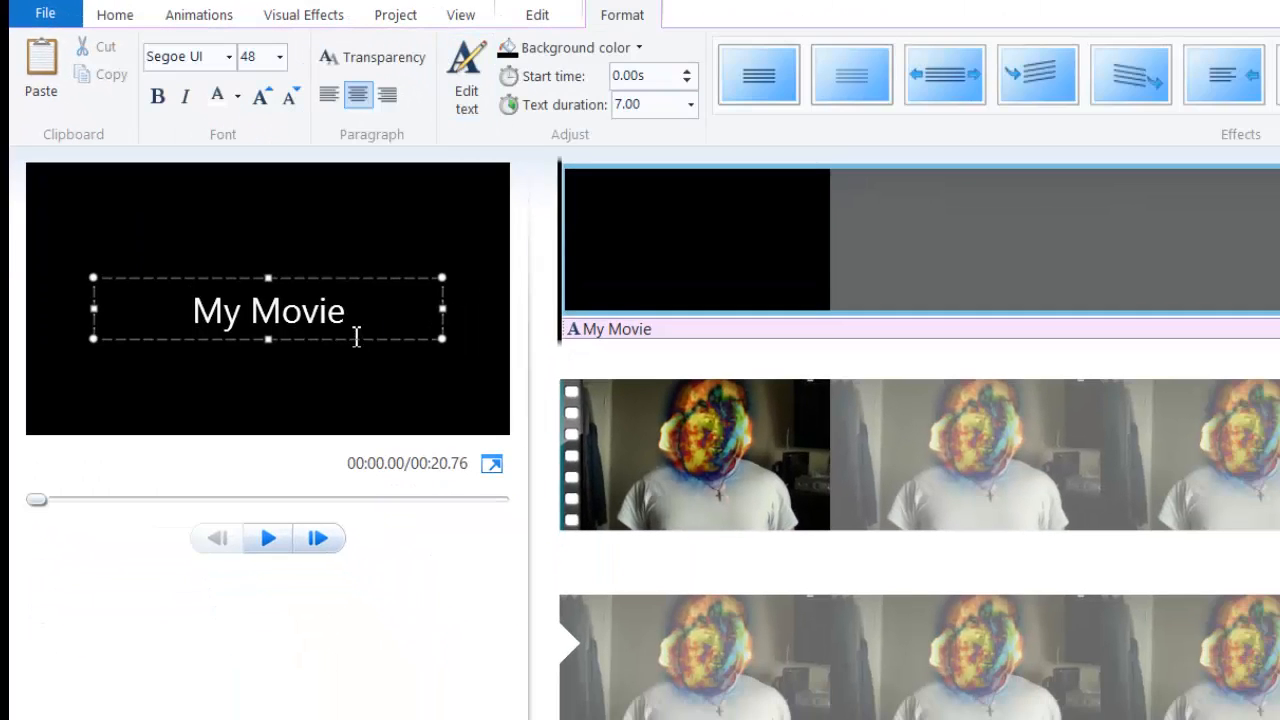
pyautogui.moveTo(345, 310); pyautogui.dragTo(183, 312)
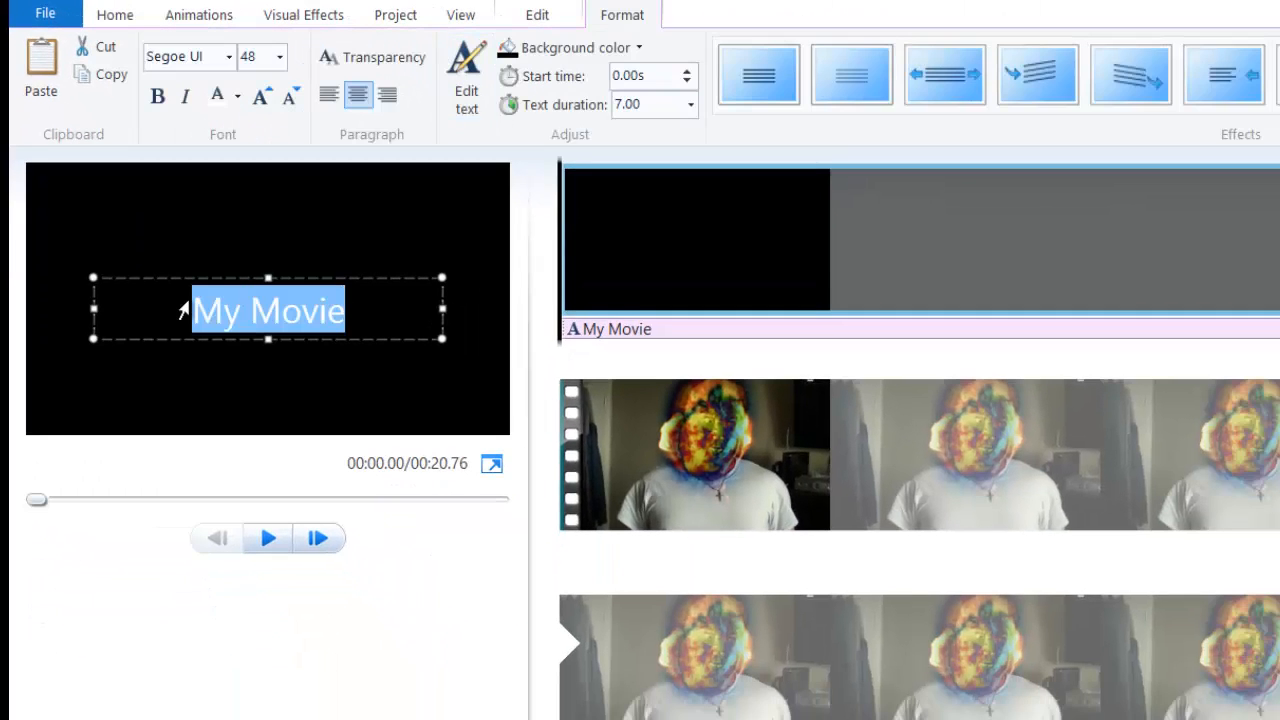
pyautogui.write('The Flaming Man')
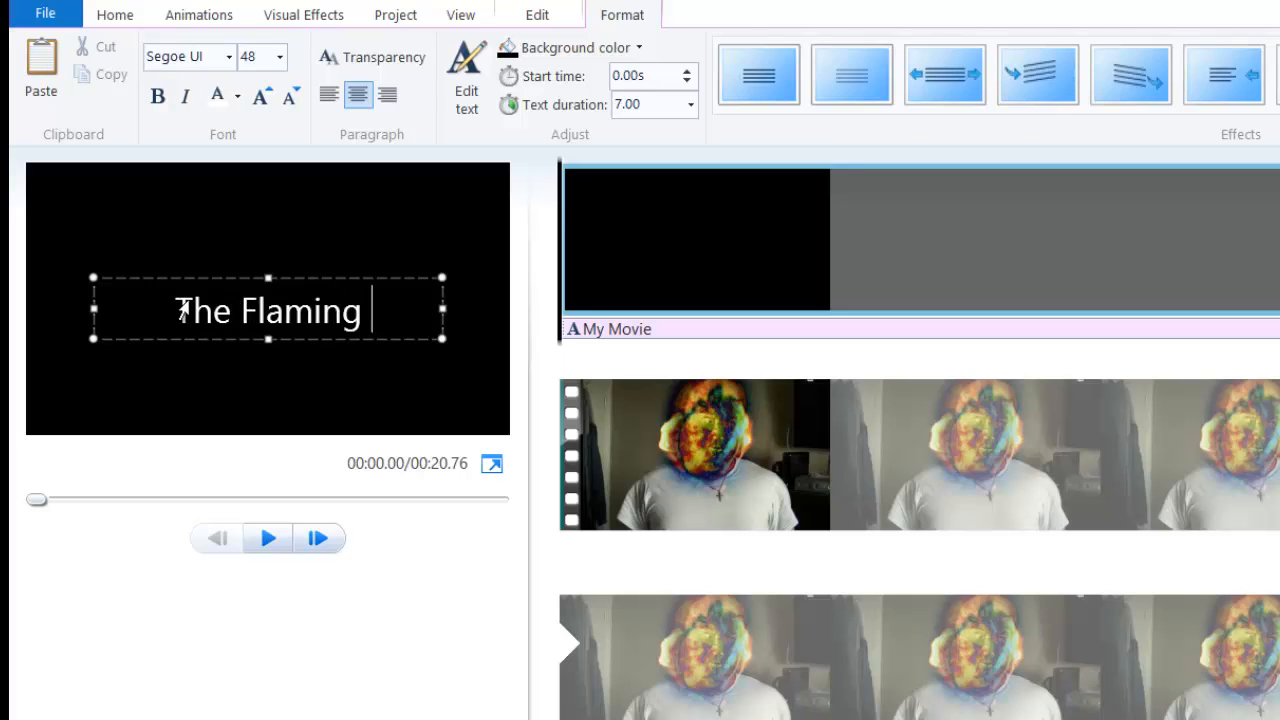
pyautogui.press('Return')
pyautogui.click(984, 485)
pyautogui.click(600, 286)
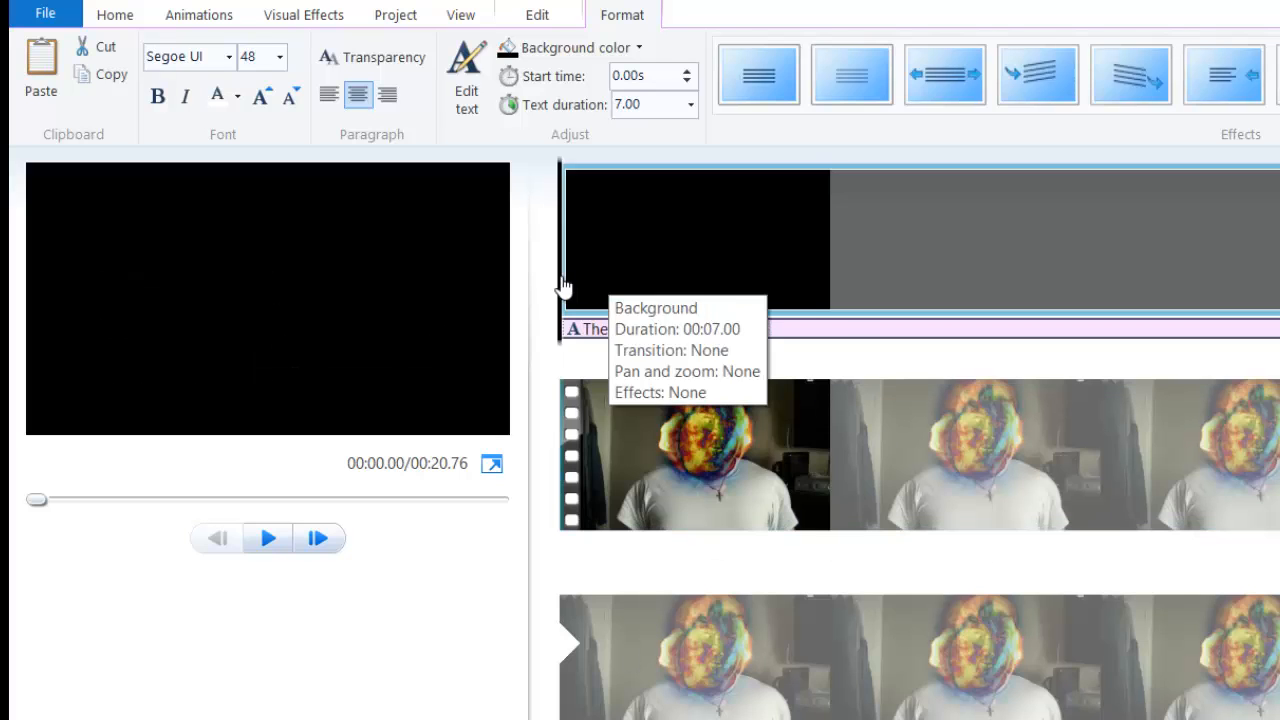
pyautogui.moveTo(653, 289); pyautogui.dragTo(960, 285)
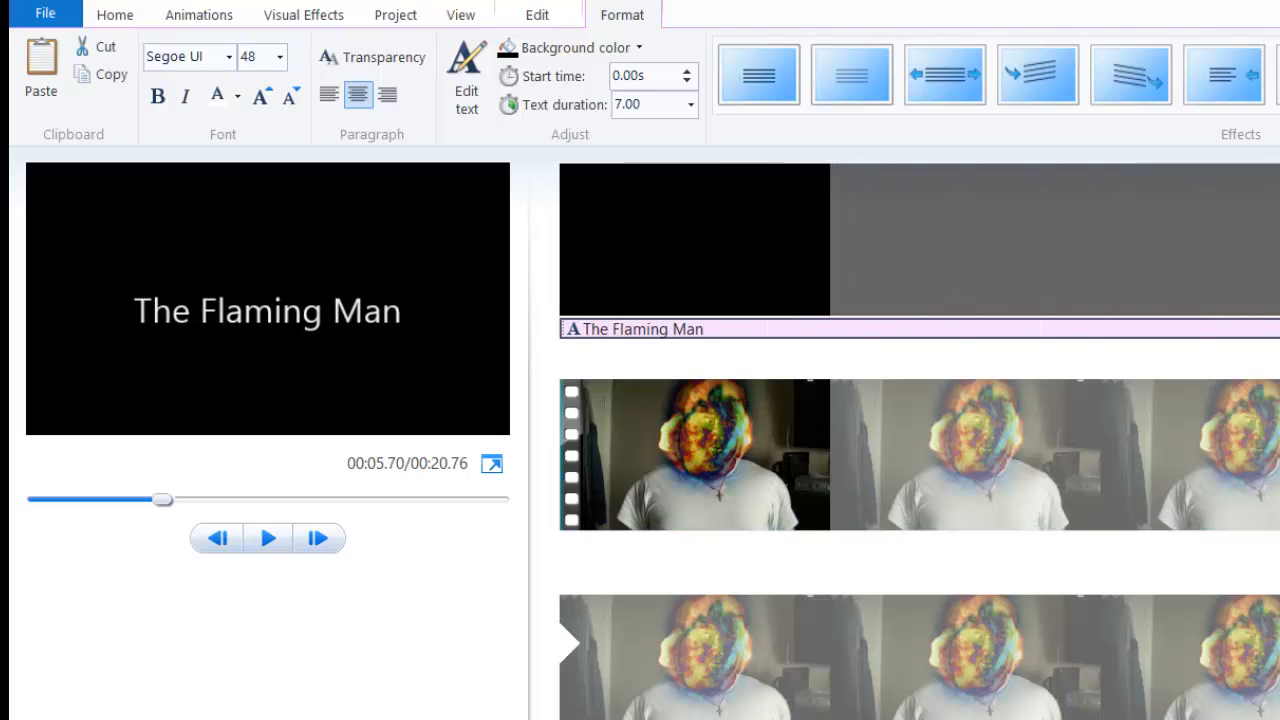
# Preview fade-in, scrolling and moving text effects on the title
pyautogui.click(759, 75)
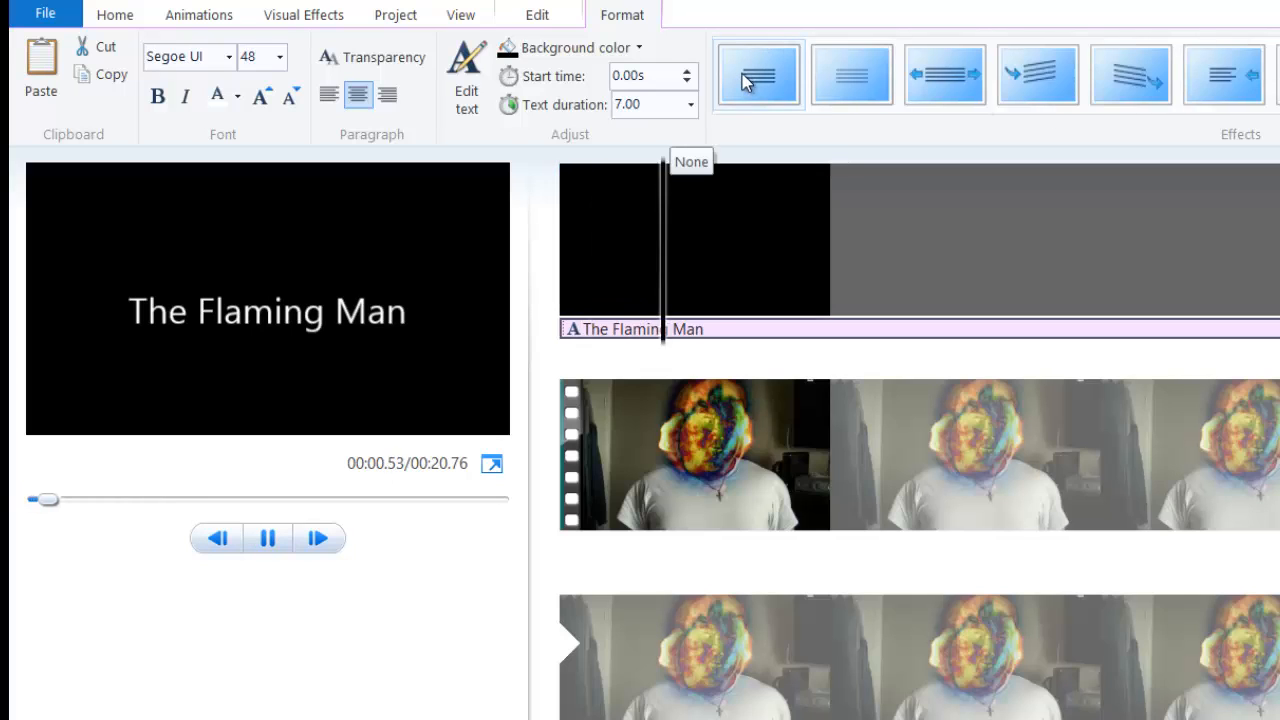
pyautogui.click(852, 75)
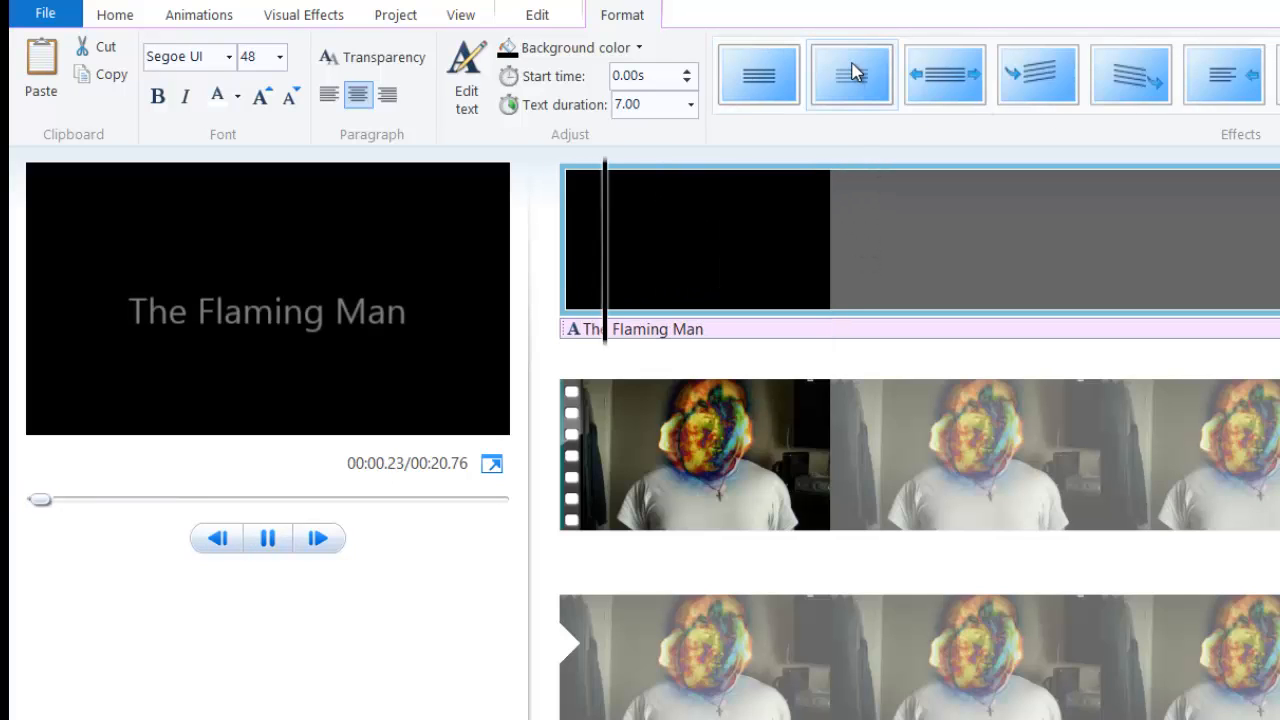
pyautogui.click(944, 75)
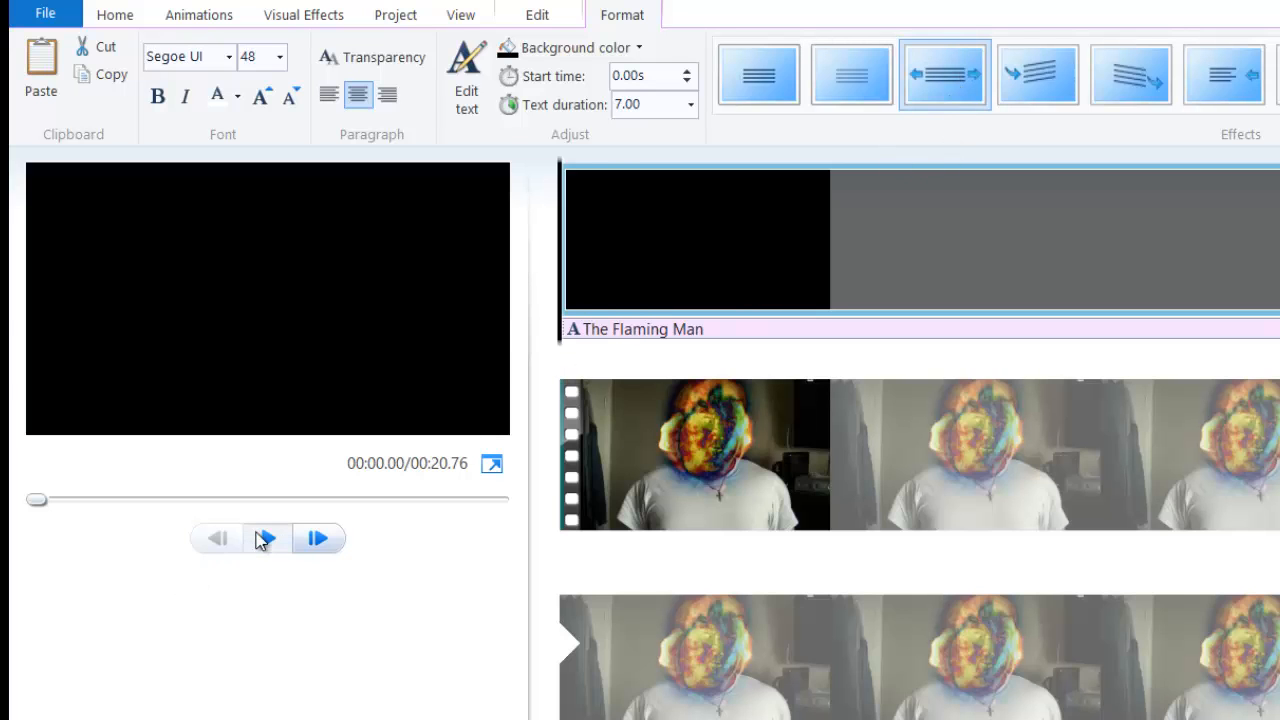
pyautogui.click(262, 540)
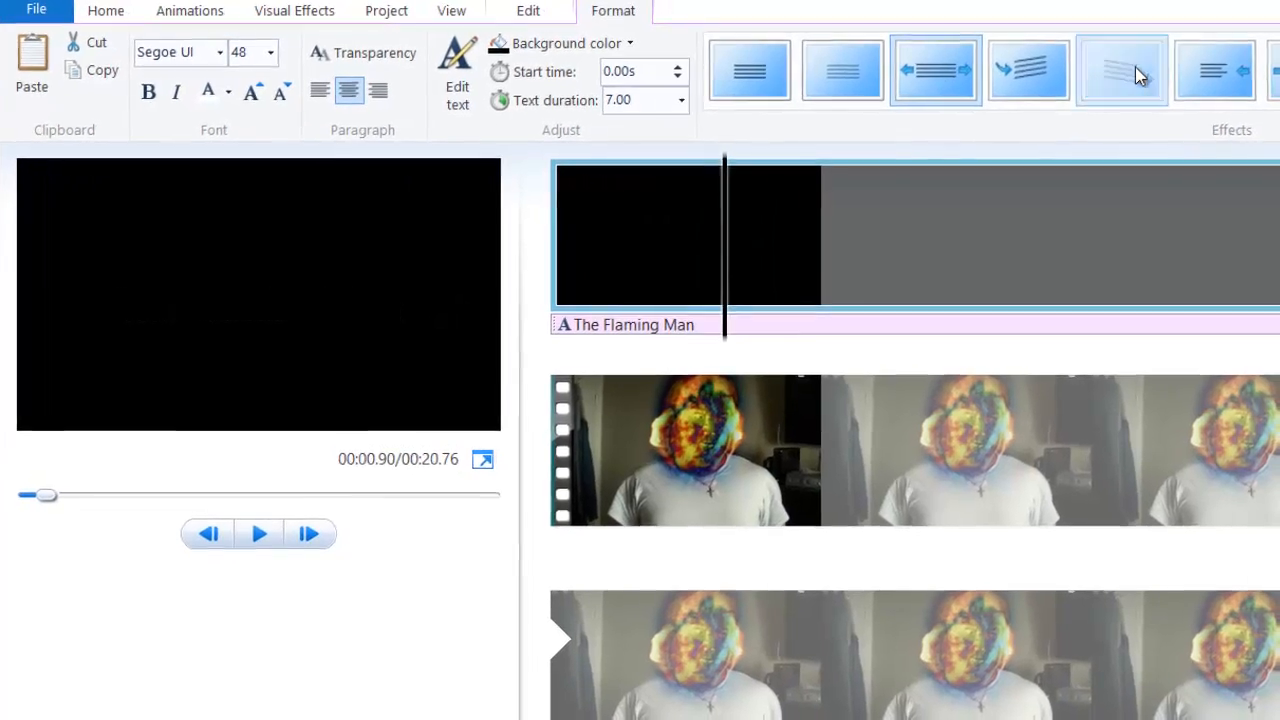
pyautogui.click(1135, 67)
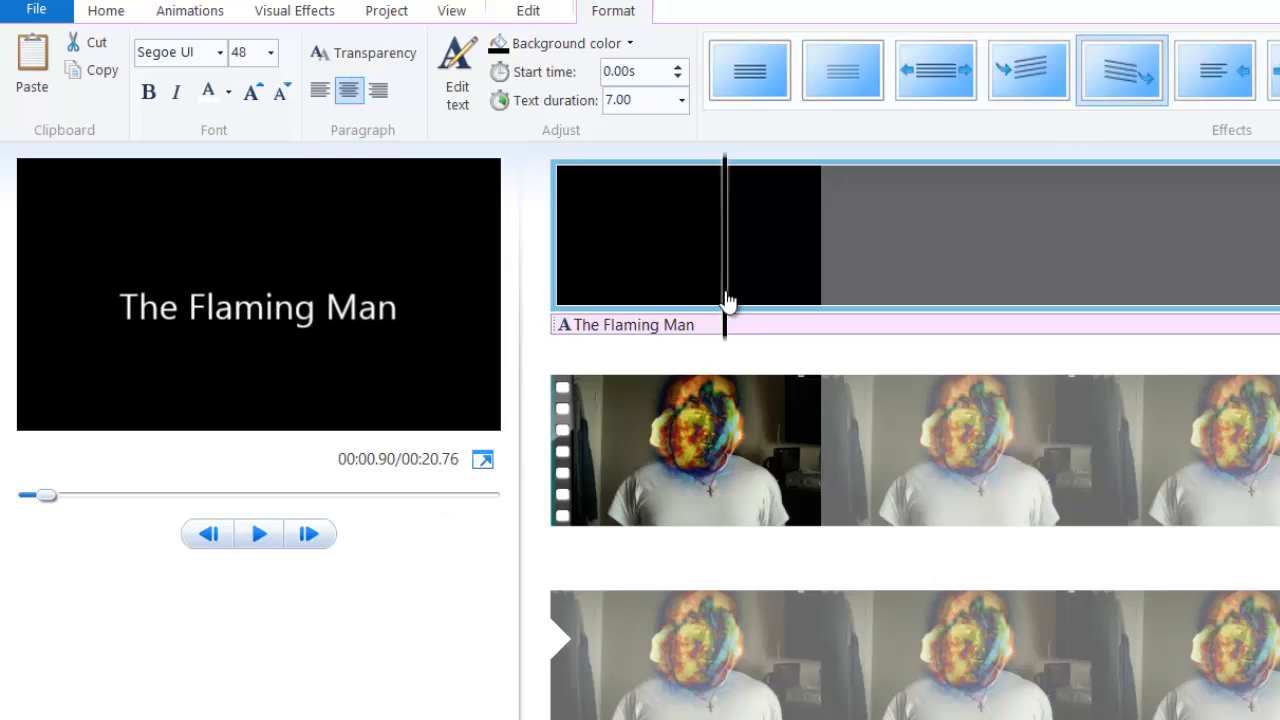
pyautogui.moveTo(727, 300); pyautogui.dragTo(420, 360)
pyautogui.click(259, 534)
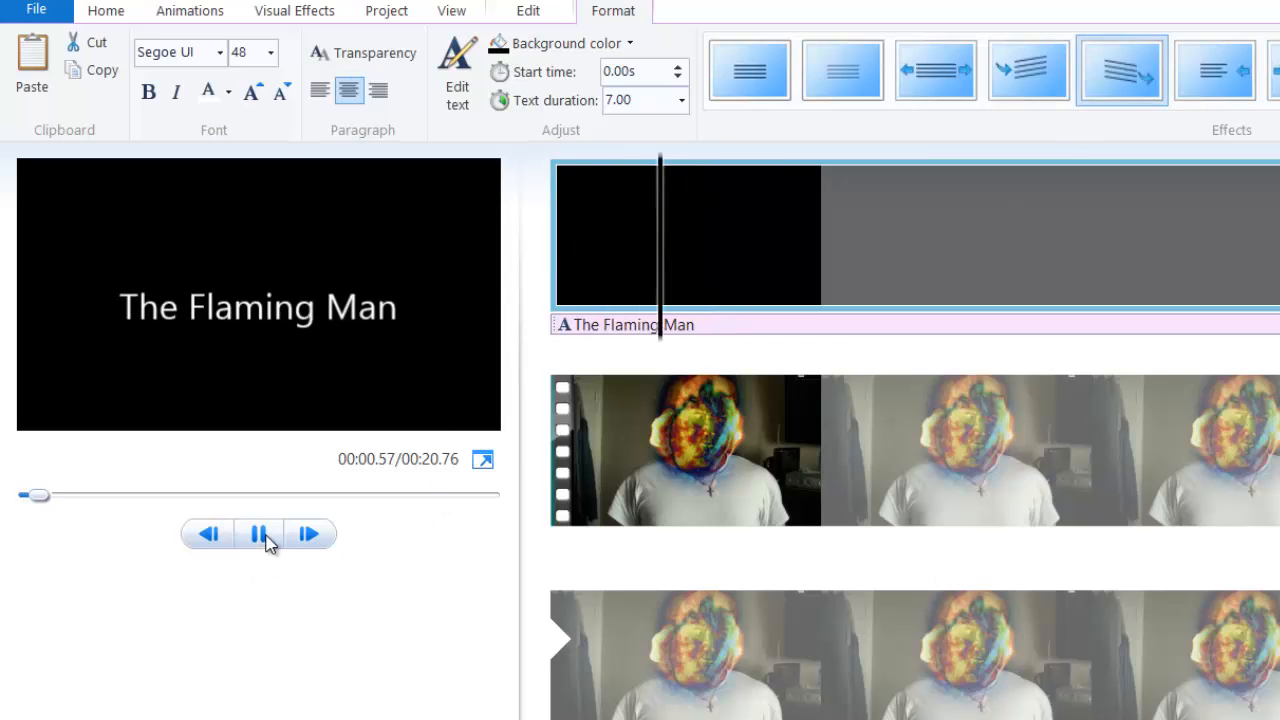
pyautogui.click(259, 534)
# Replay the title a few times and settle on no text effect
pyautogui.press('space')
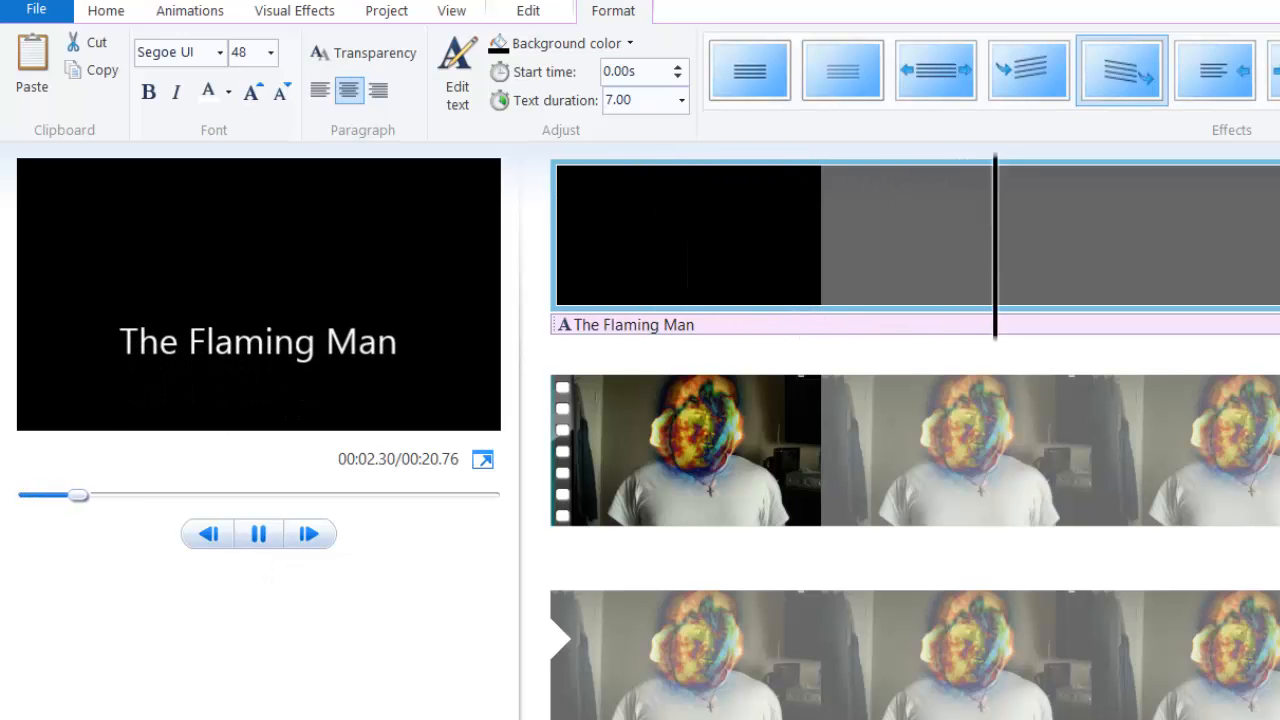
pyautogui.press('space')
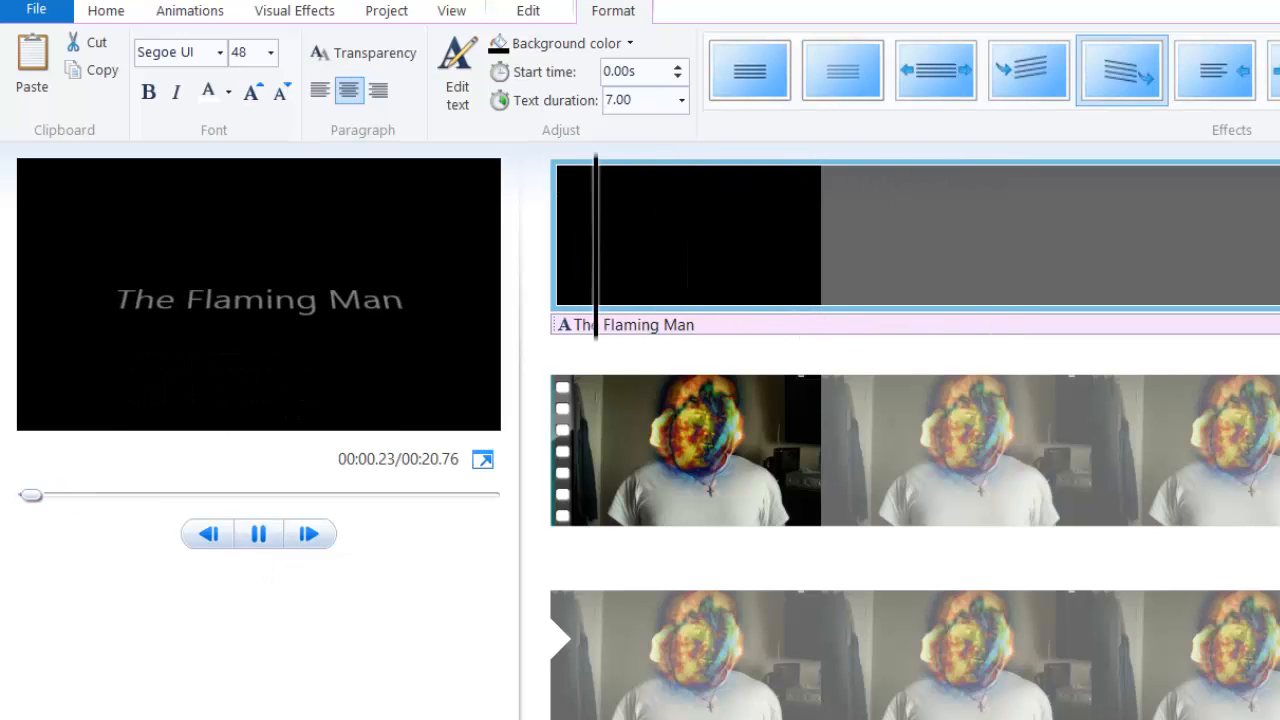
pyautogui.click(795, 240)
pyautogui.press('space')
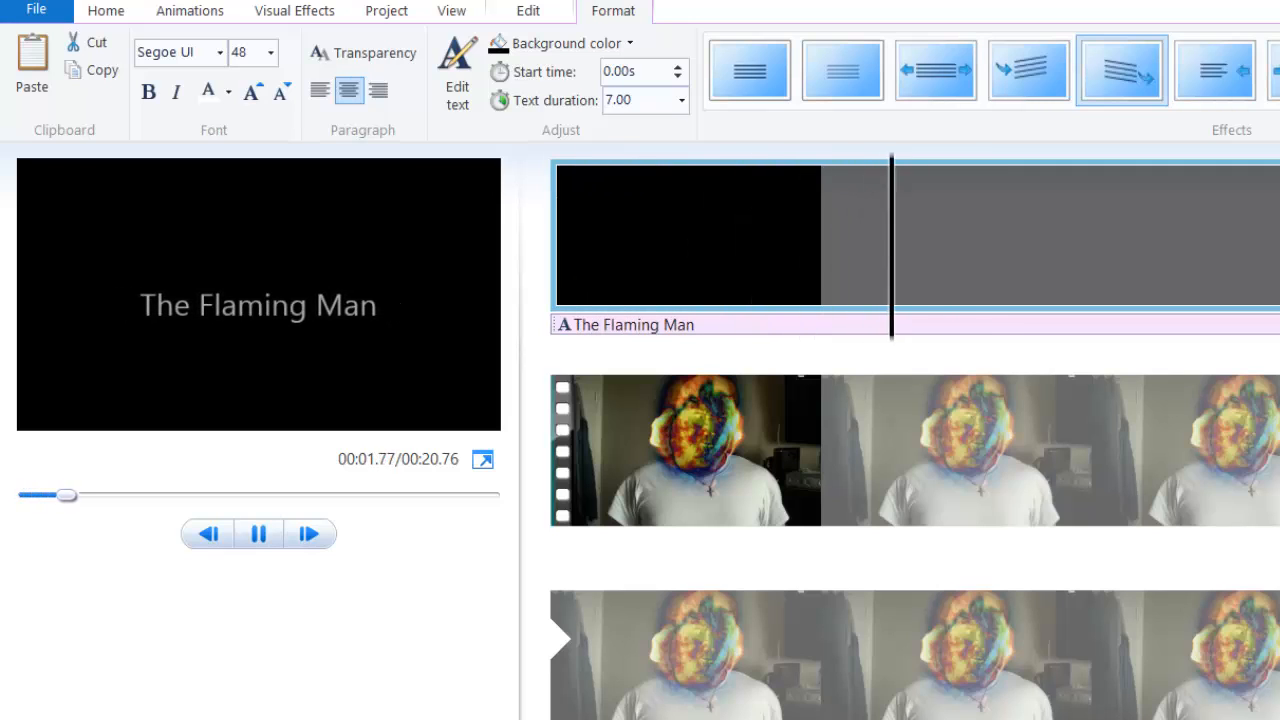
pyautogui.press('space')
pyautogui.click(756, 77)
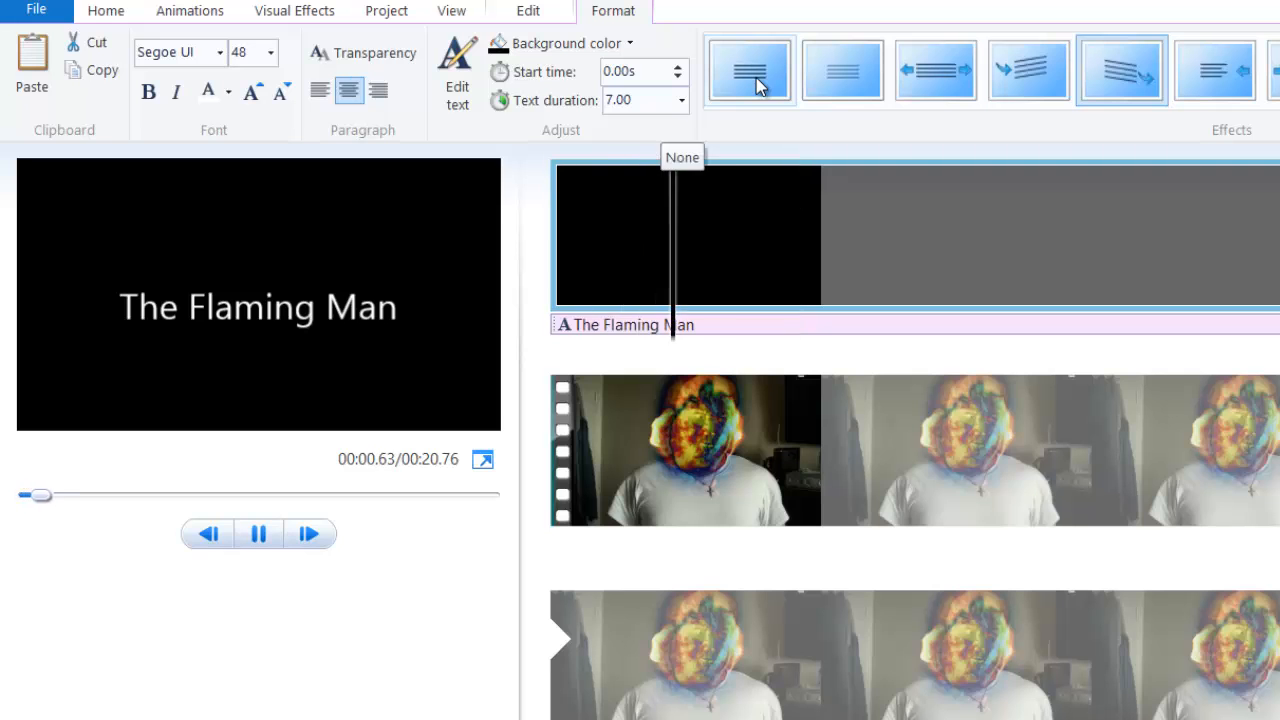
pyautogui.click(619, 451)
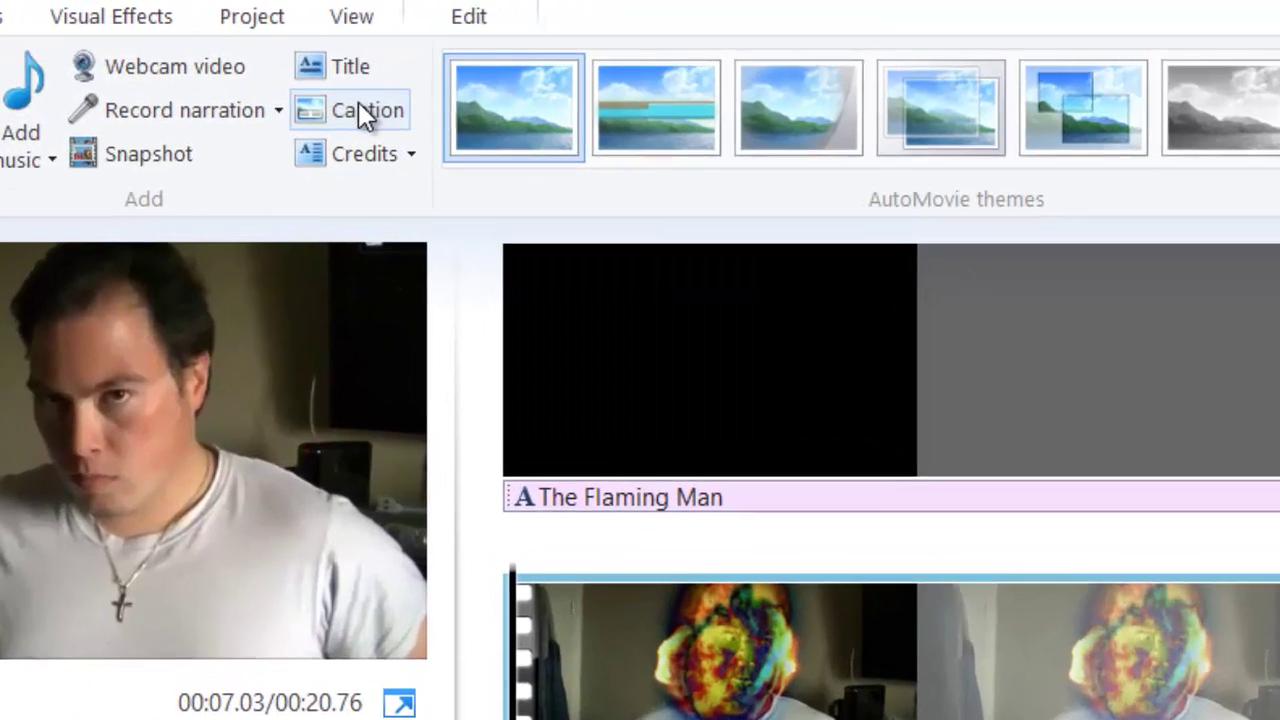
# Add the caption 'I'm Very ANGRY' over the Flaming Man video
pyautogui.click(461, 72)
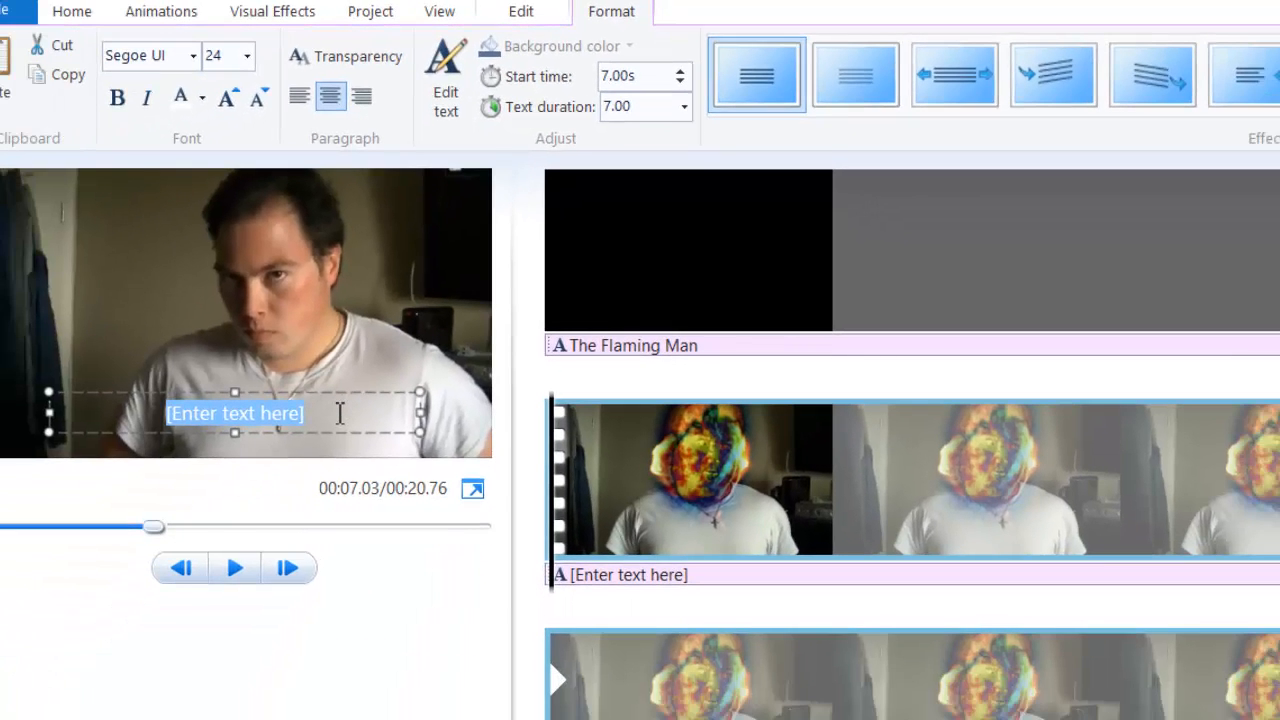
pyautogui.press('BackSpace')
pyautogui.write('ery ANGRY')
pyautogui.click(279, 424)
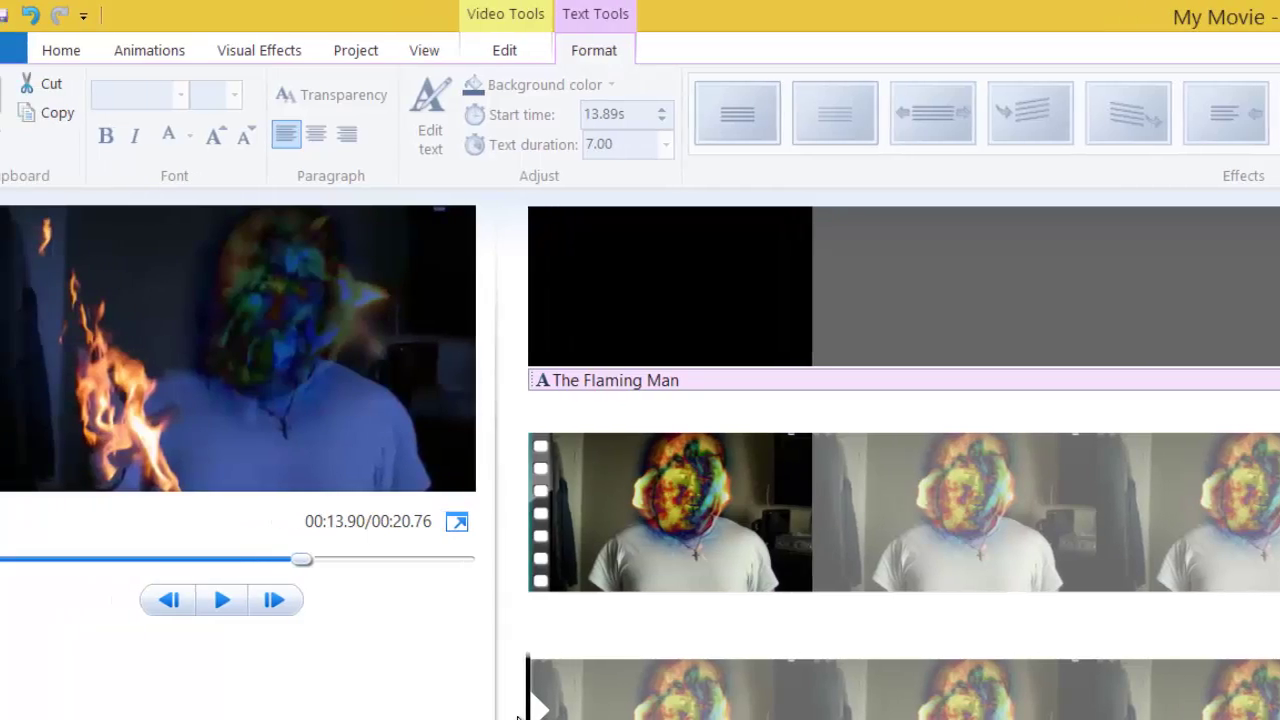
# Shorten the I'm Very ANGRY caption's duration to three, then one second
pyautogui.click(420, 690)
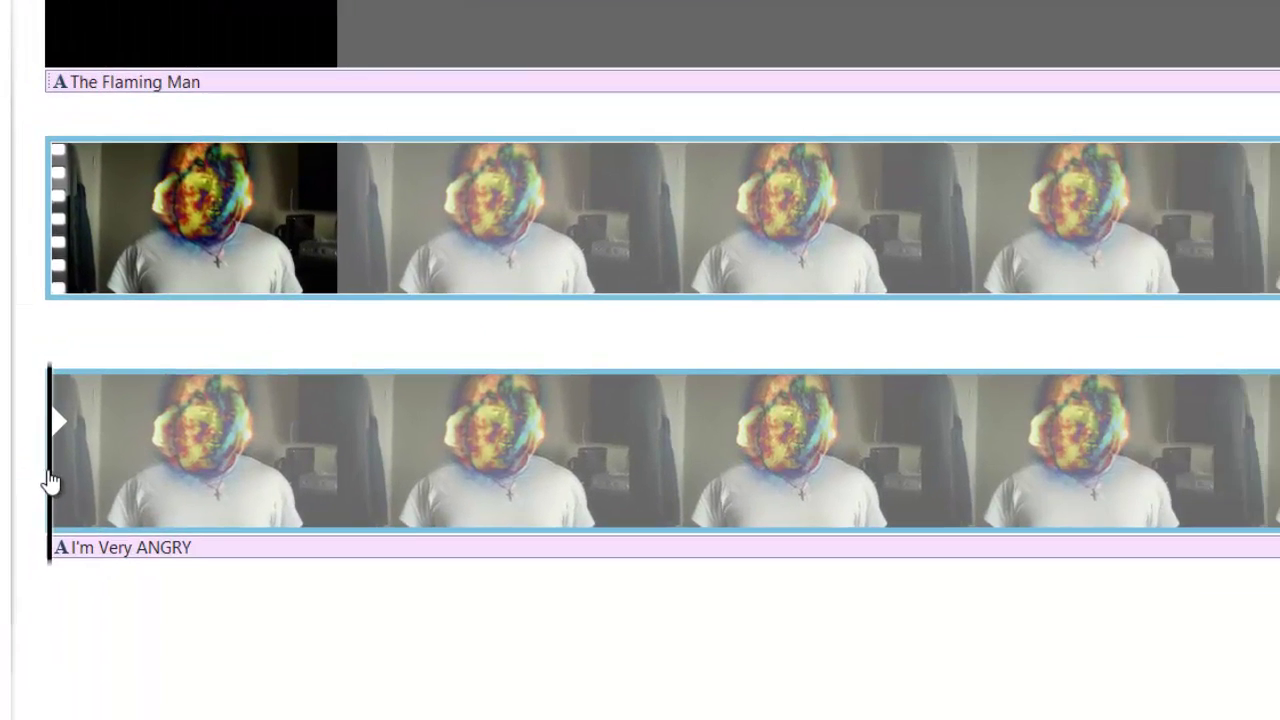
pyautogui.click(115, 500)
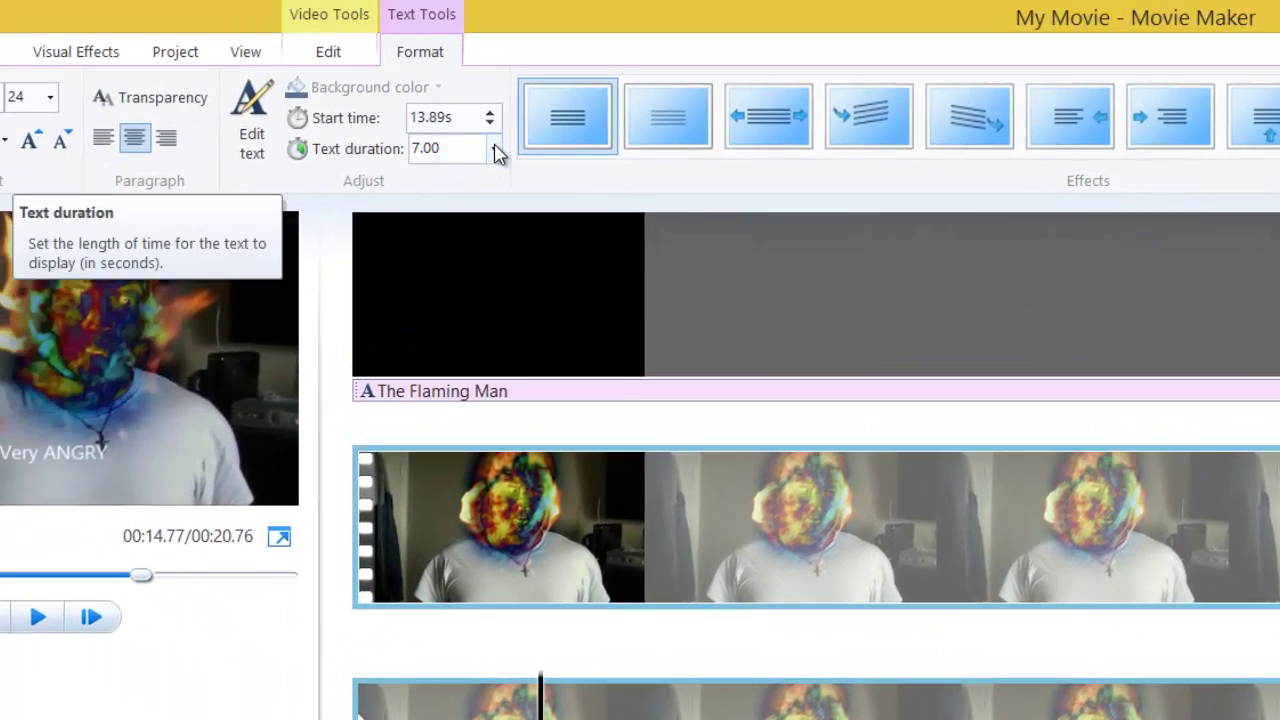
pyautogui.click(452, 107)
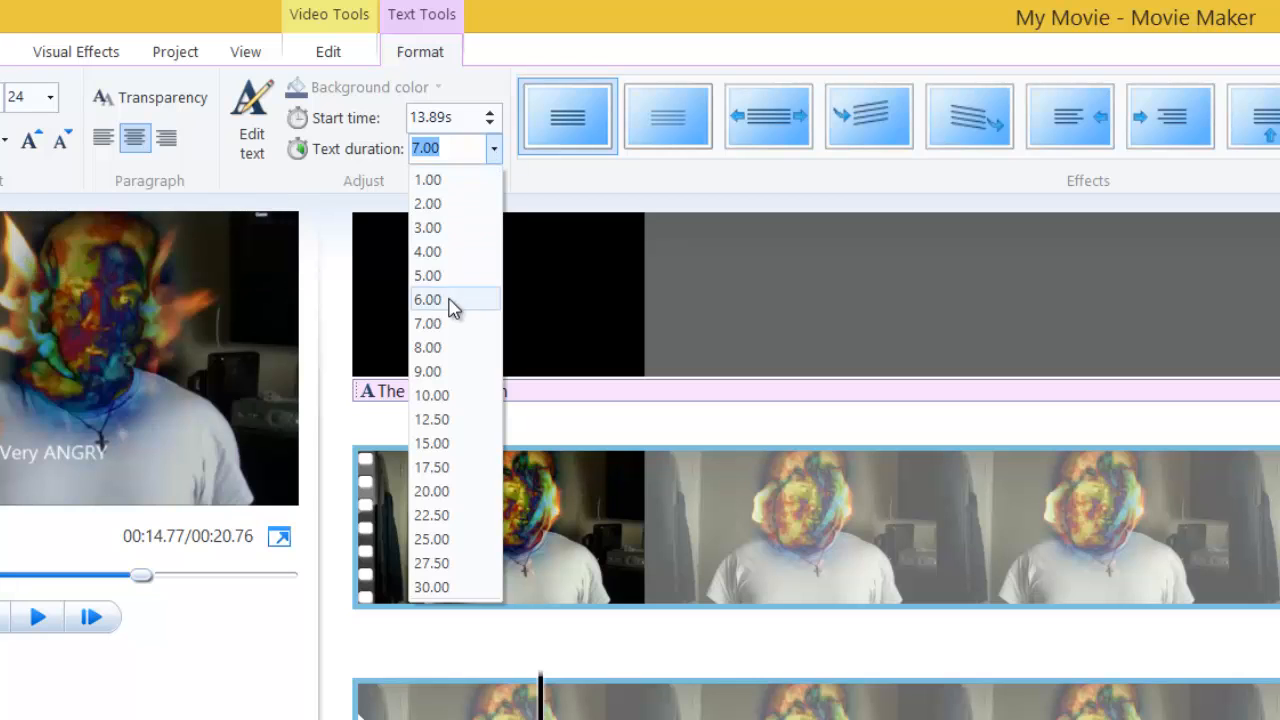
pyautogui.click(427, 227)
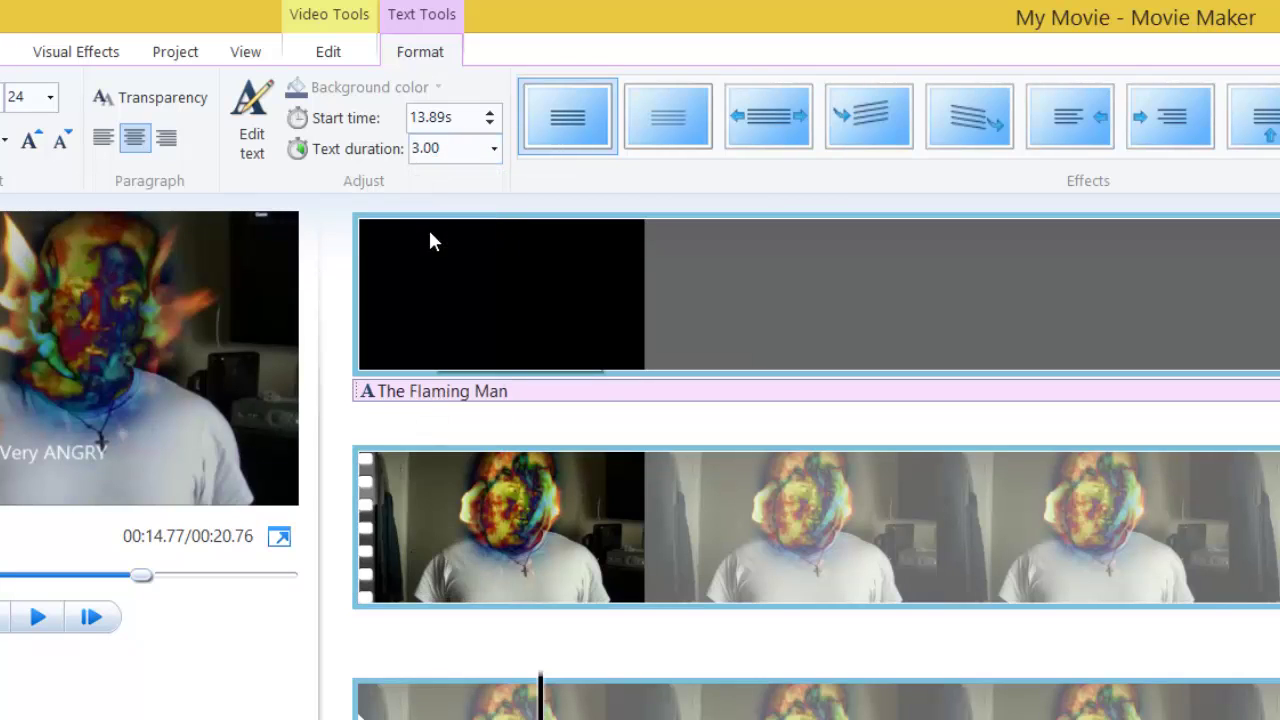
pyautogui.click(493, 148)
pyautogui.click(430, 175)
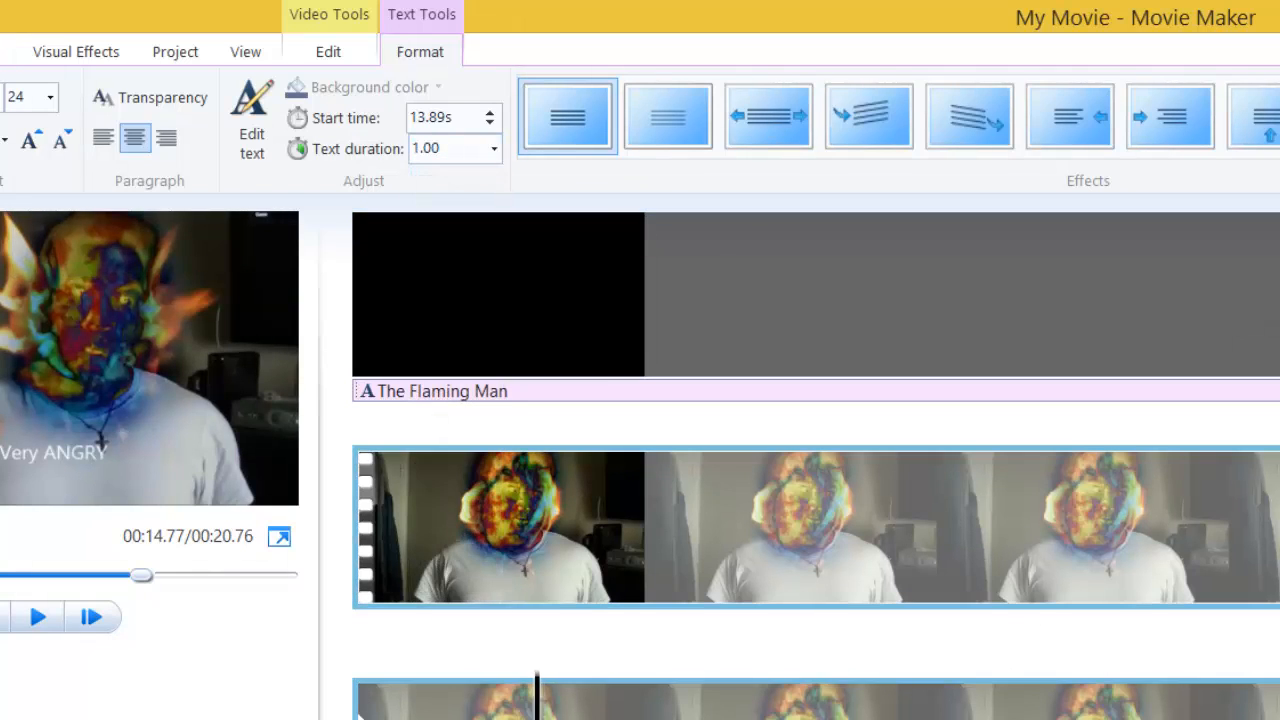
# Rewind the preview back to 00:00.00 at the movie's start
pyautogui.click(540, 695)
pyautogui.click(677, 695)
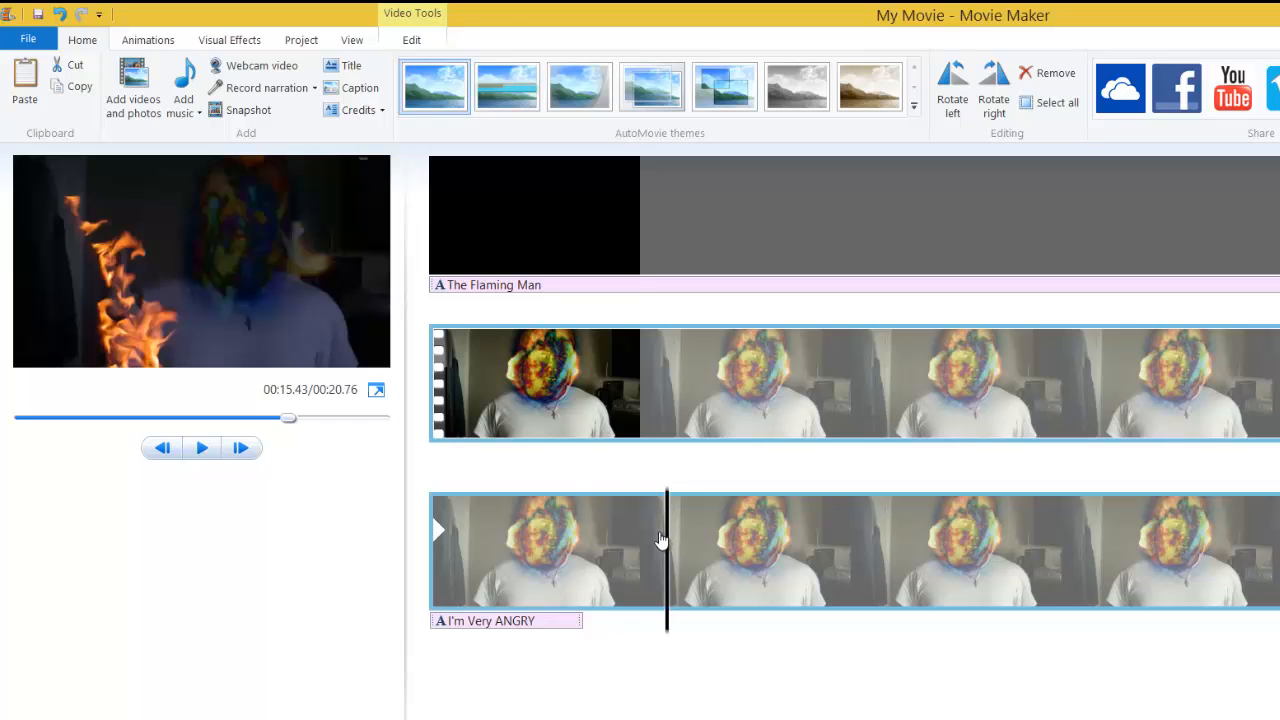
pyautogui.moveTo(666, 540); pyautogui.dragTo(433, 545)
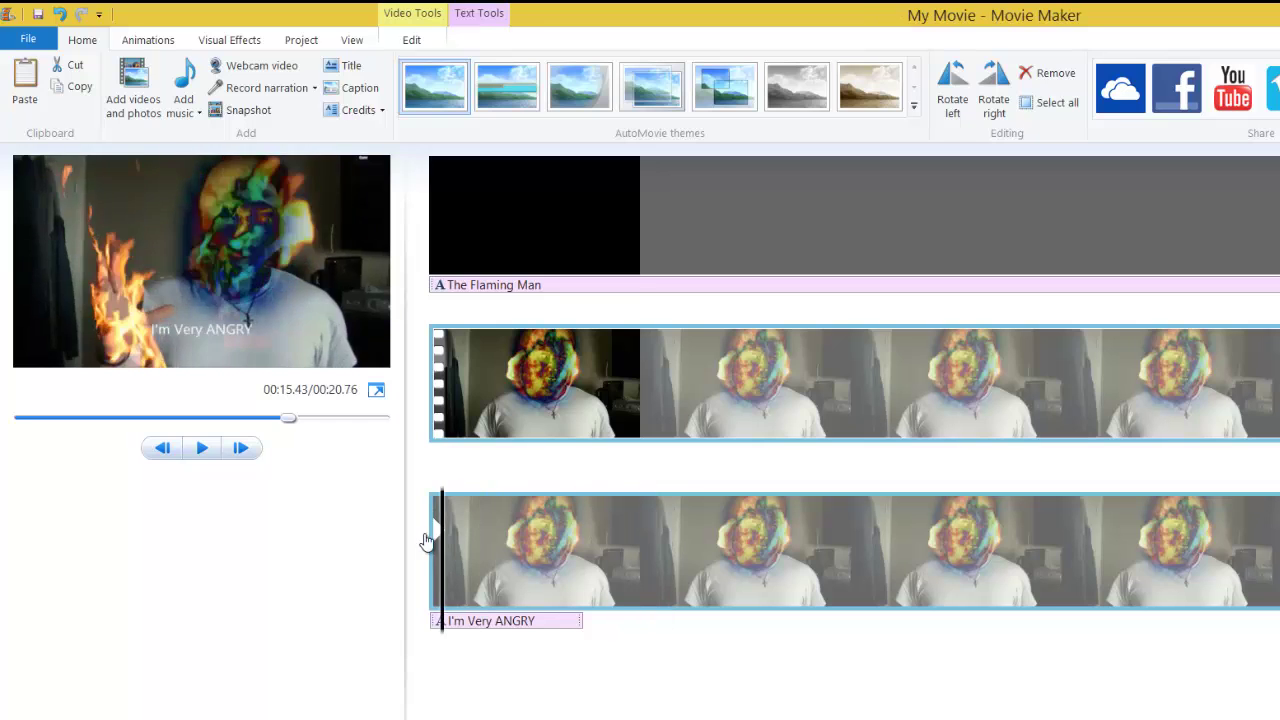
pyautogui.click(473, 623)
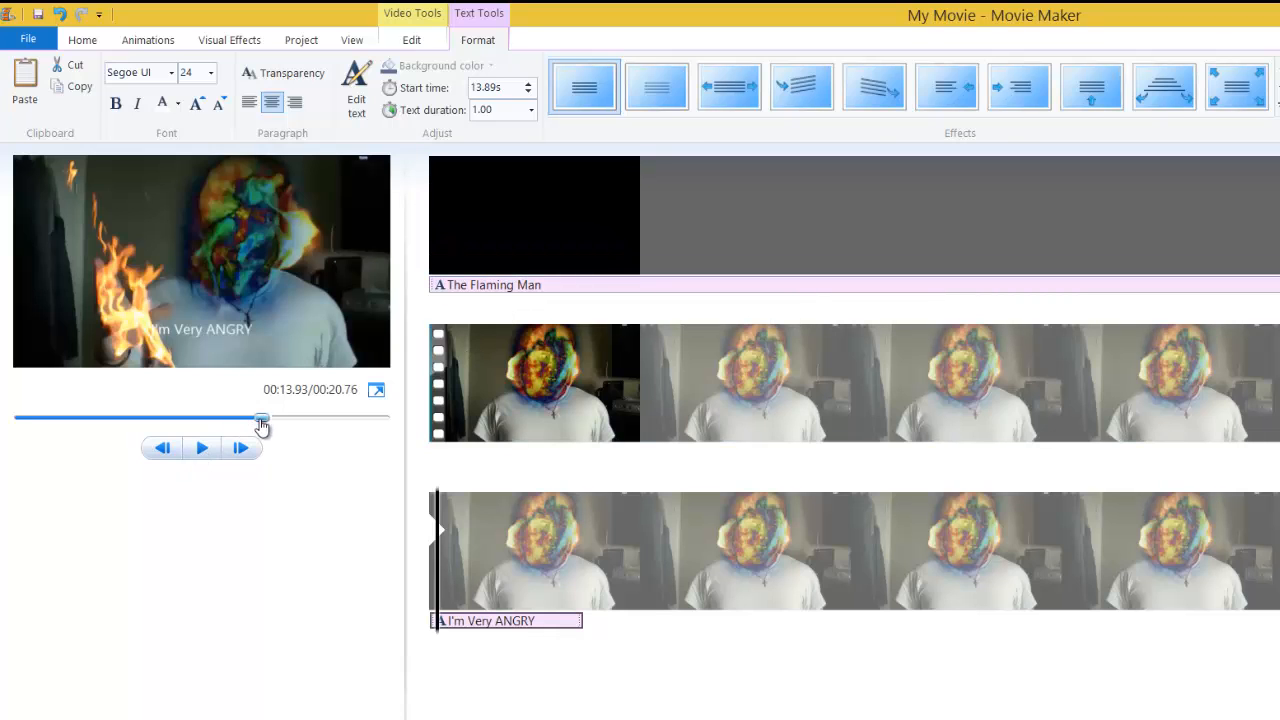
pyautogui.moveTo(262, 423); pyautogui.dragTo(4, 422)
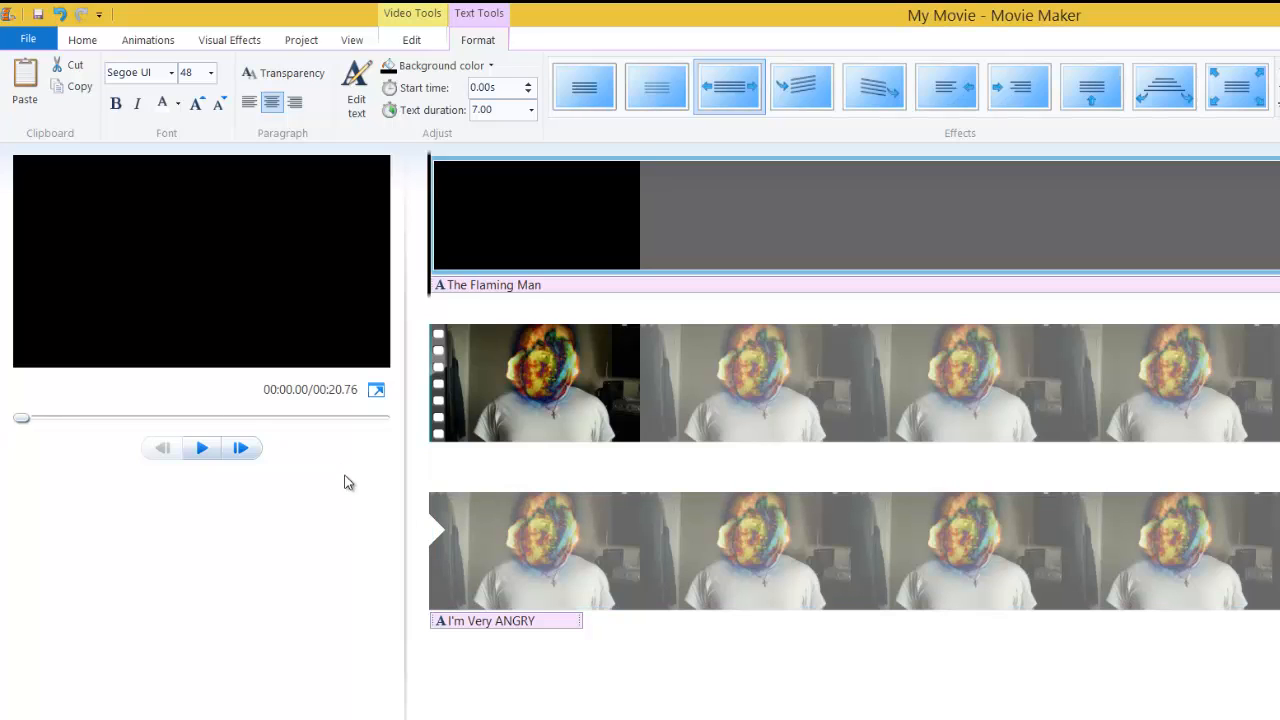
# Add the Galactic Damages recording as music from the movie's start and play it
pyautogui.click(83, 41)
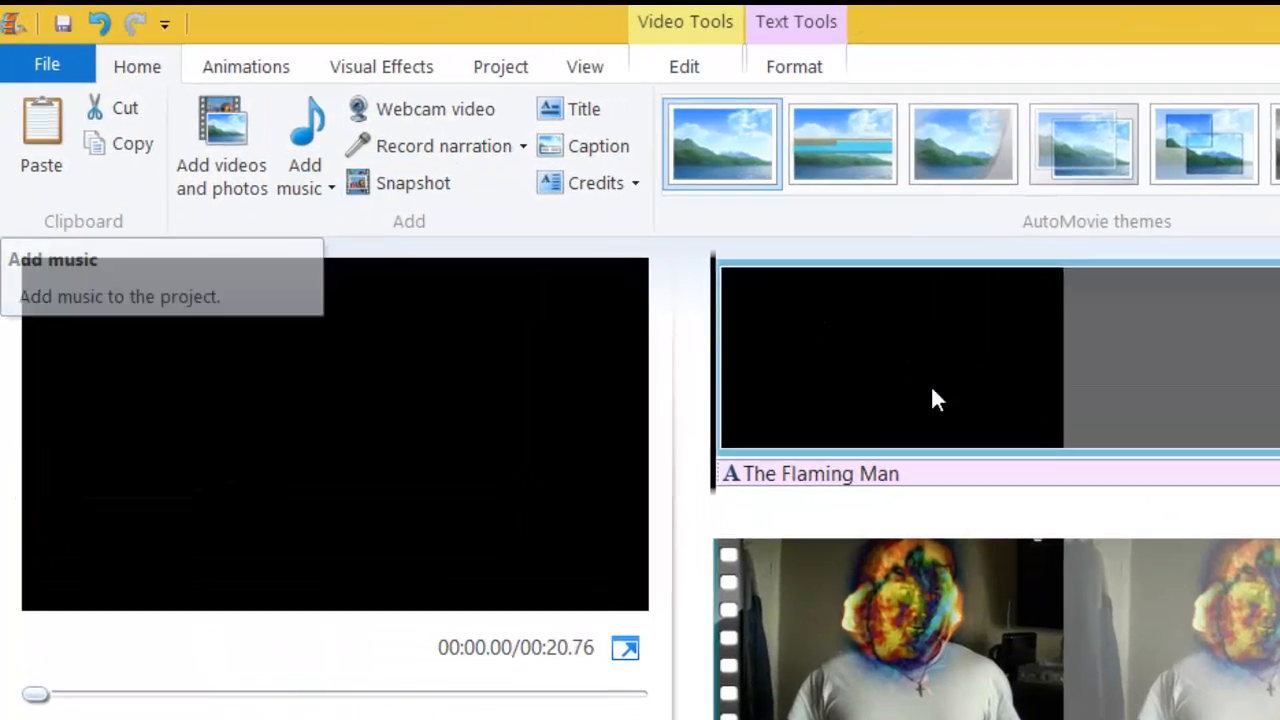
pyautogui.press('space')
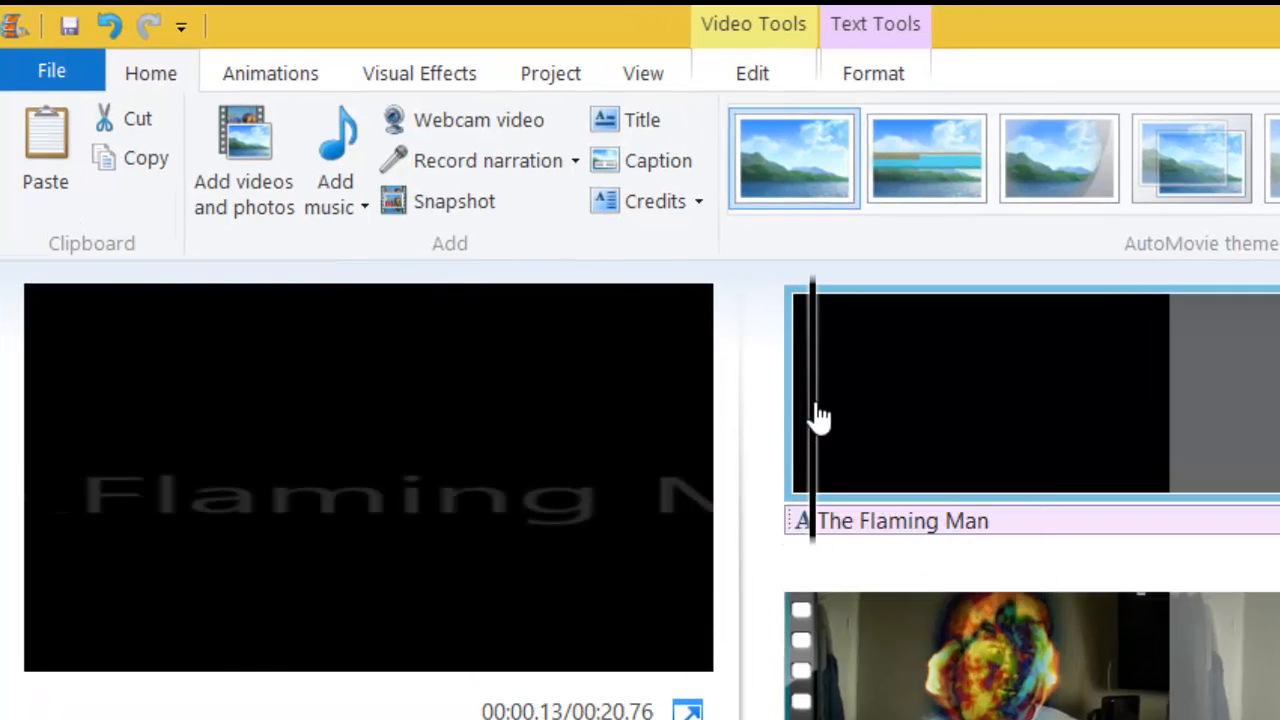
pyautogui.click(356, 206)
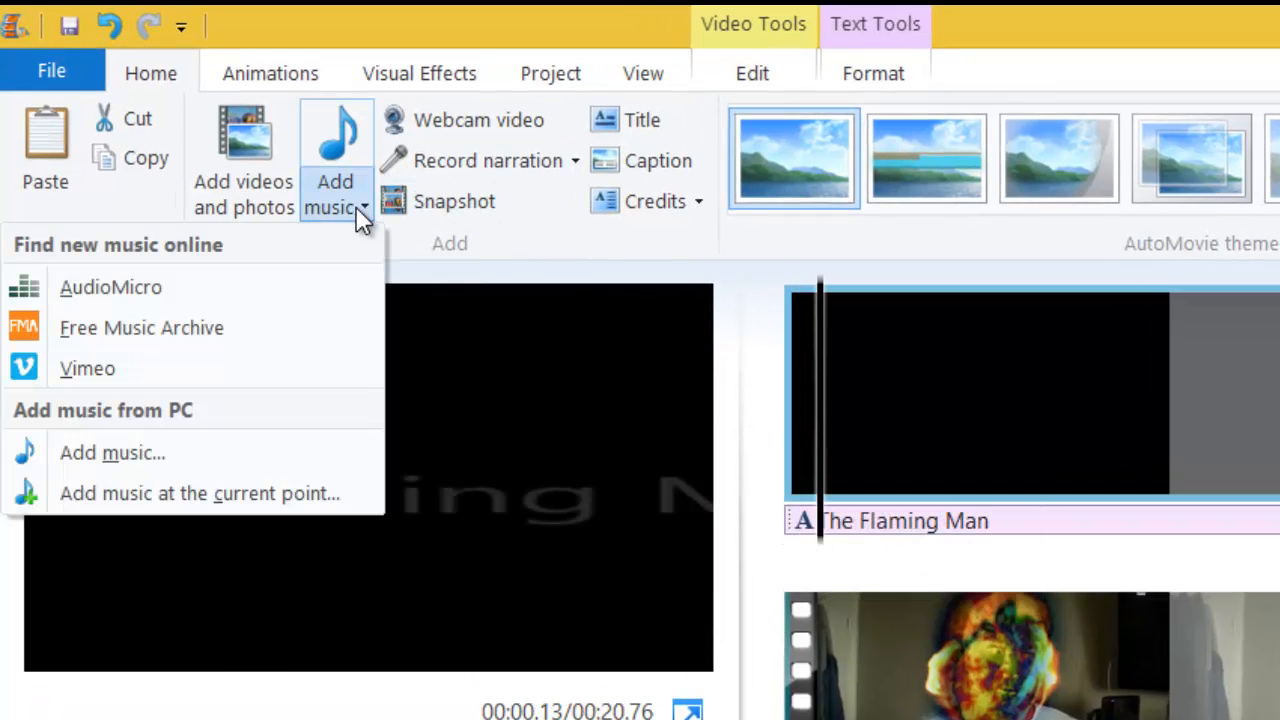
pyautogui.click(175, 493)
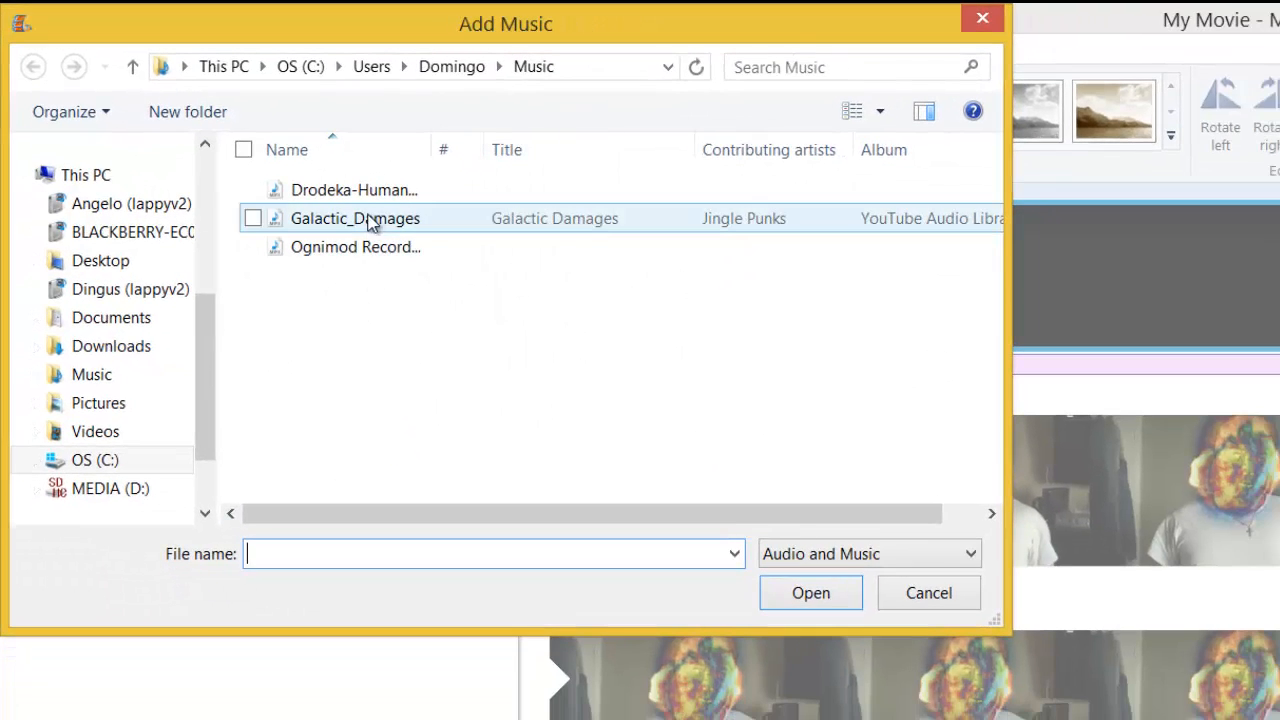
pyautogui.doubleClick(356, 247)
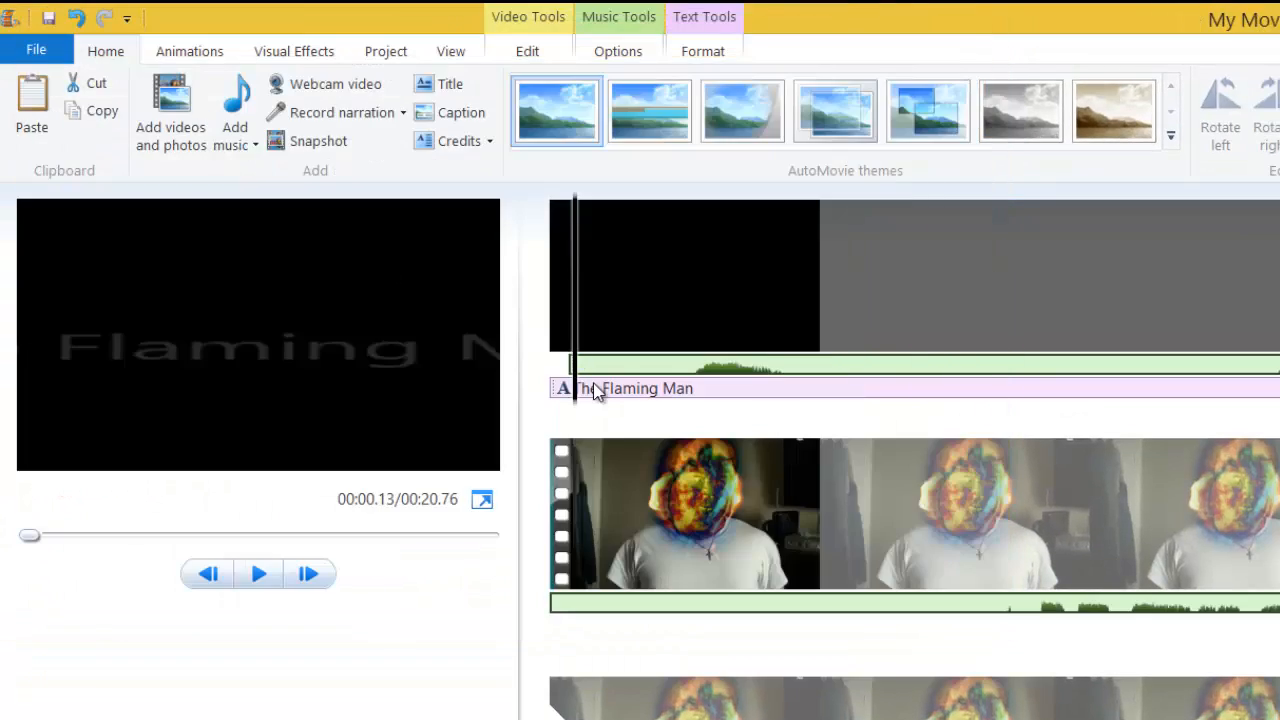
pyautogui.click(599, 311)
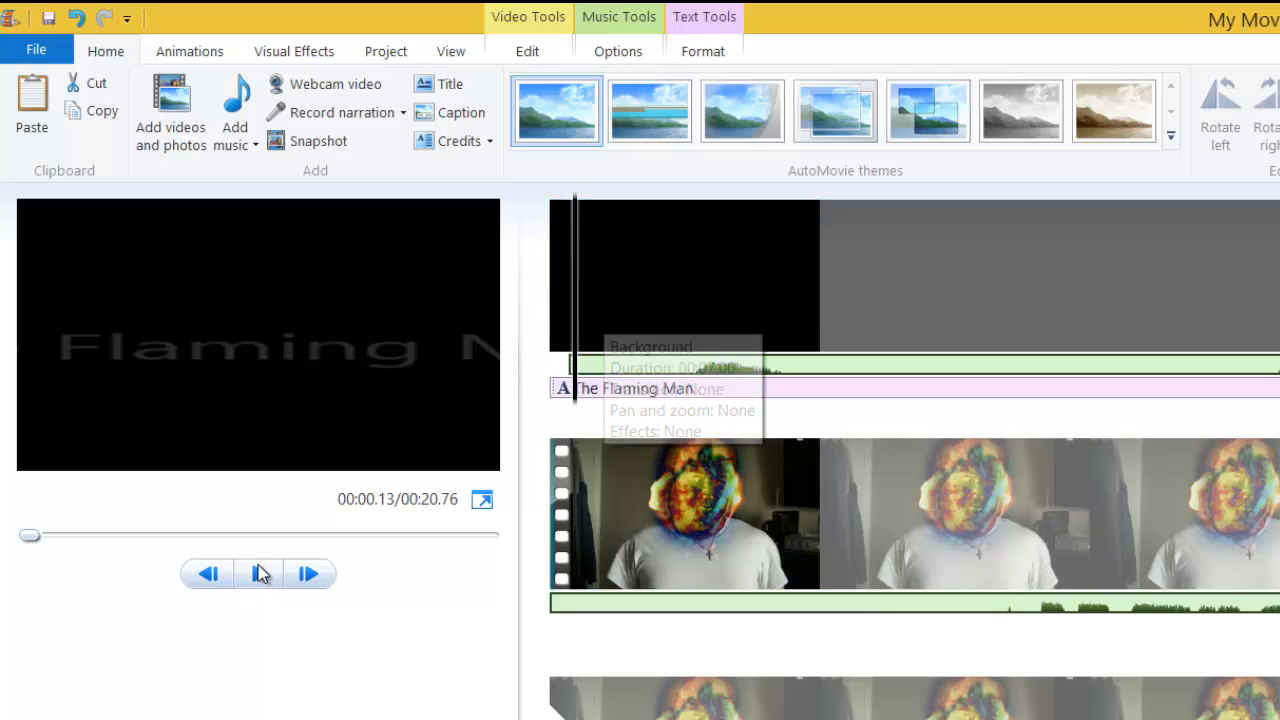
pyautogui.click(258, 573)
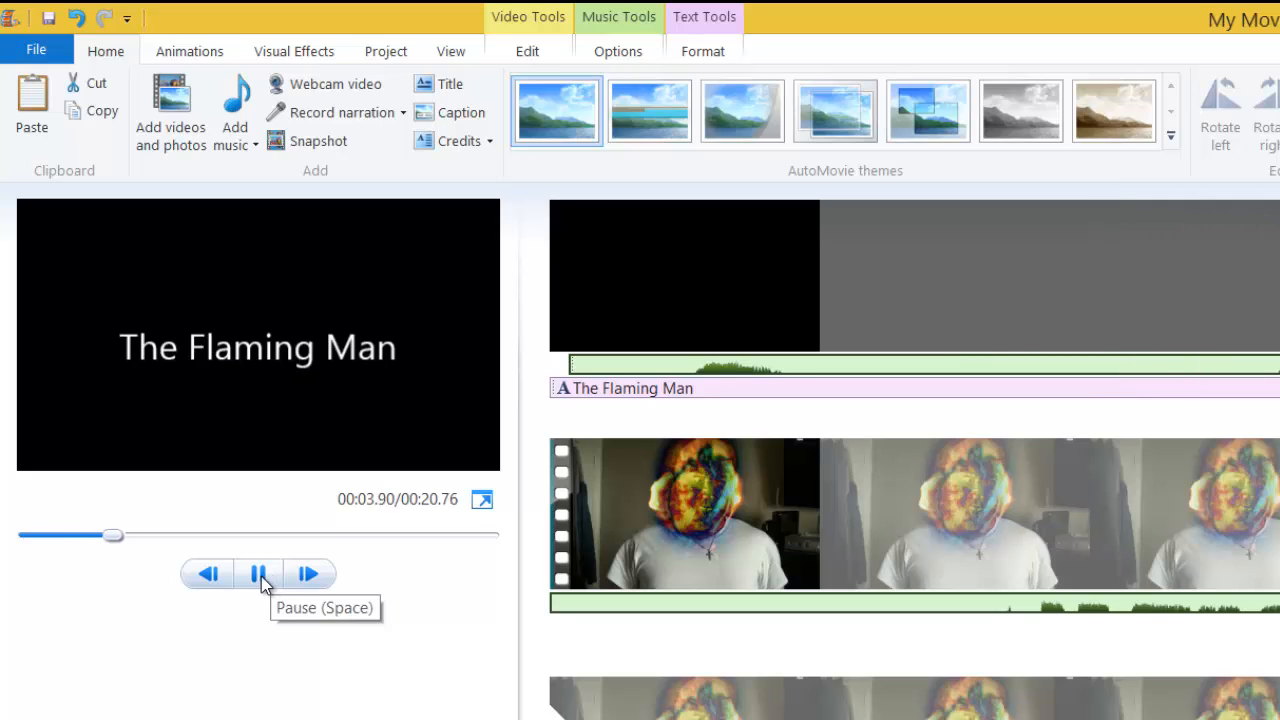
# Set the music track's end point partway through the opening title clip
pyautogui.click(258, 573)
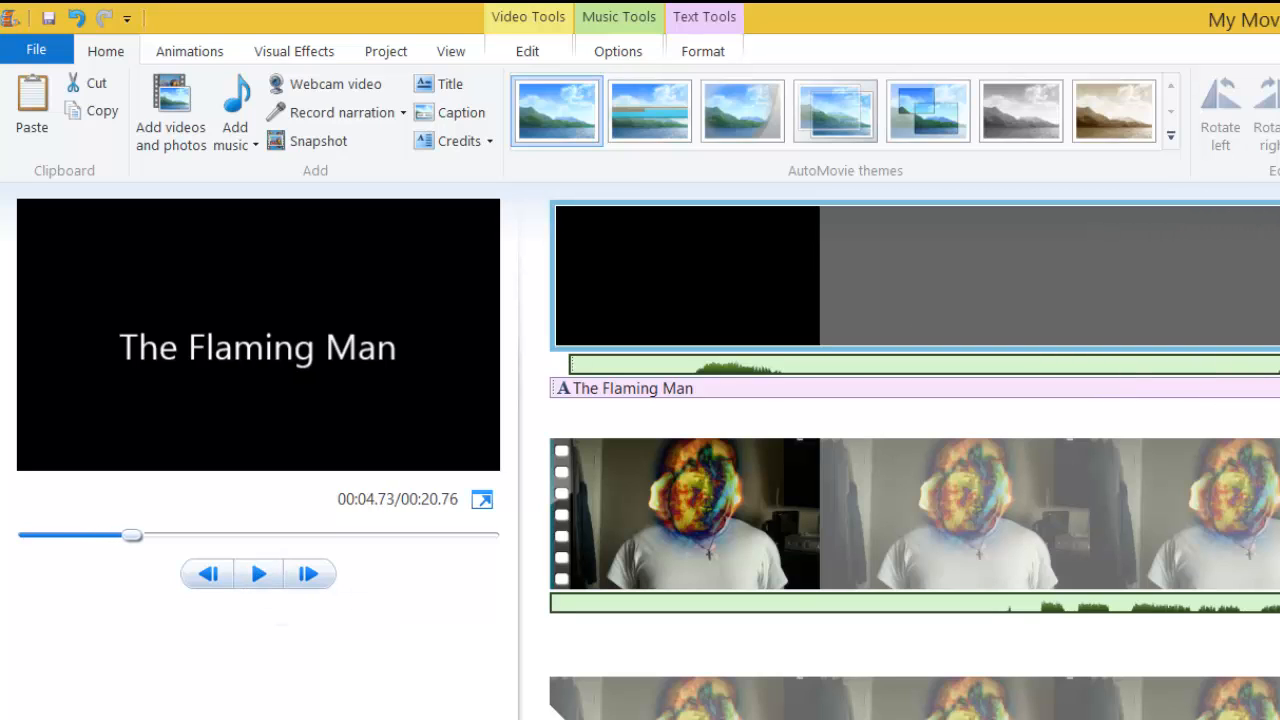
pyautogui.click(600, 310)
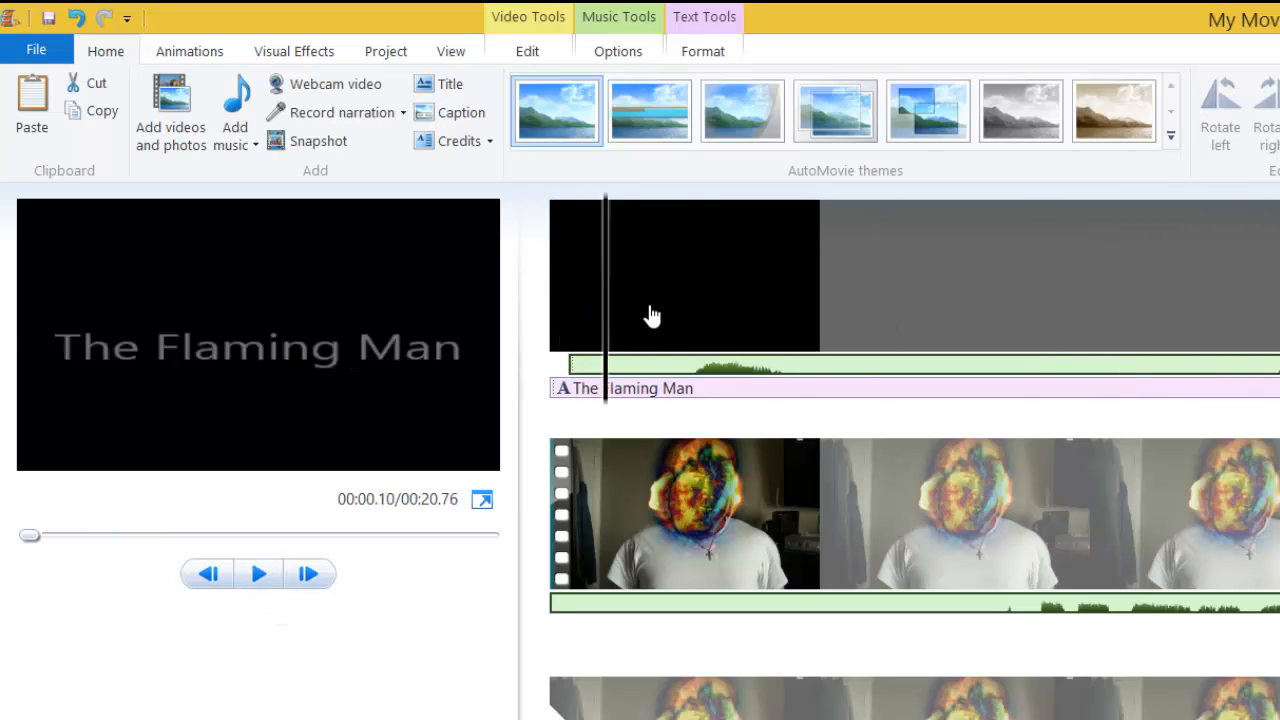
pyautogui.moveTo(605, 310); pyautogui.dragTo(727, 314)
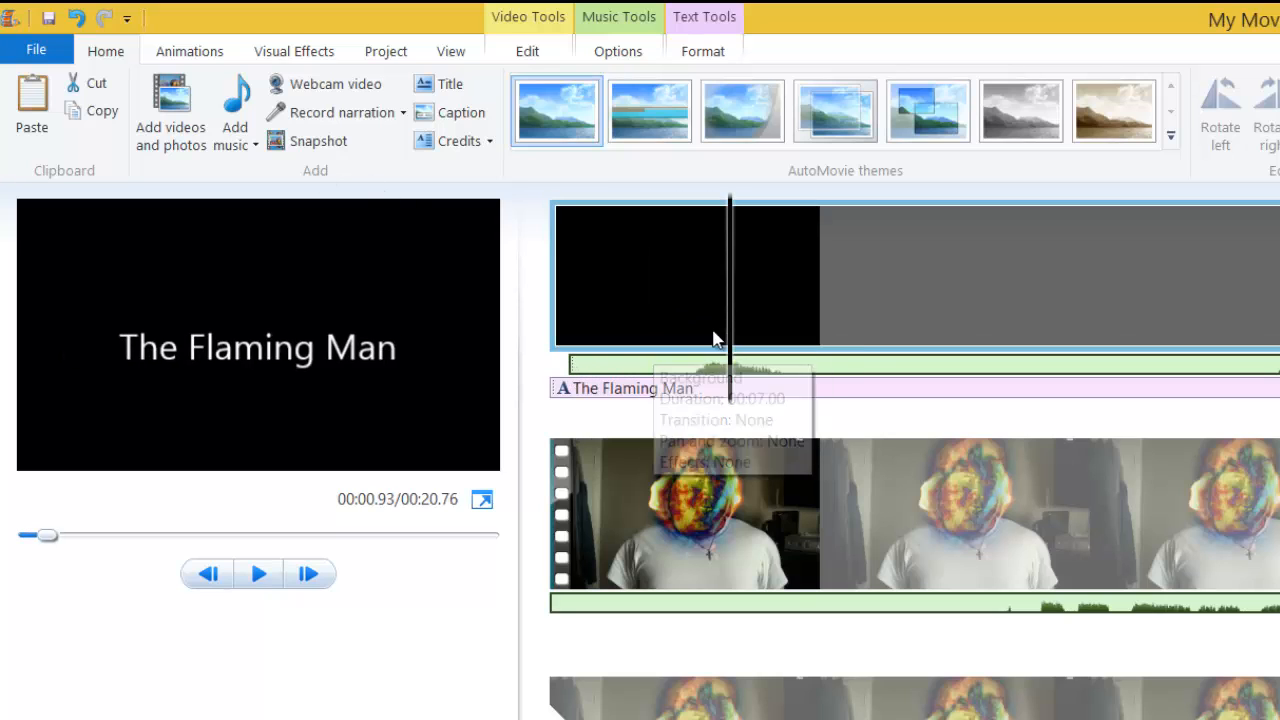
pyautogui.moveTo(730, 314); pyautogui.dragTo(1270, 314)
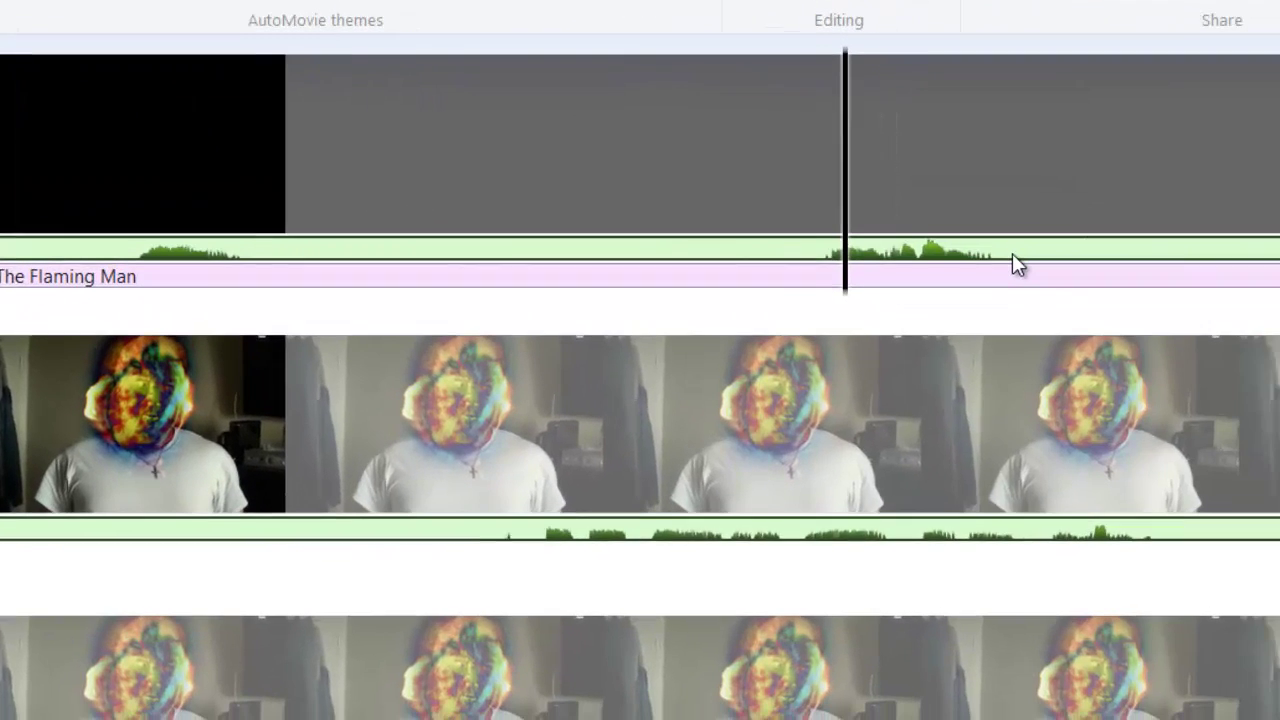
pyautogui.rightClick(1255, 375)
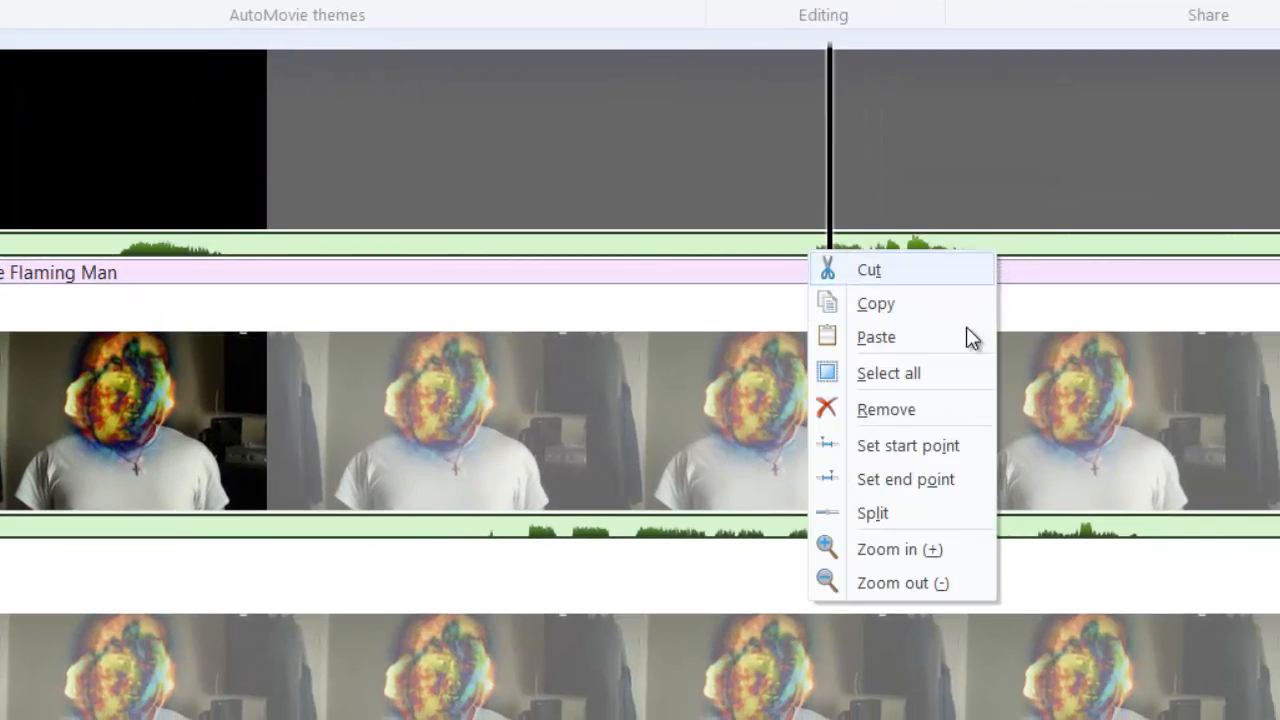
pyautogui.click(906, 479)
# Undo an accidental second trim of the music with Ctrl+Z
pyautogui.click(790, 150)
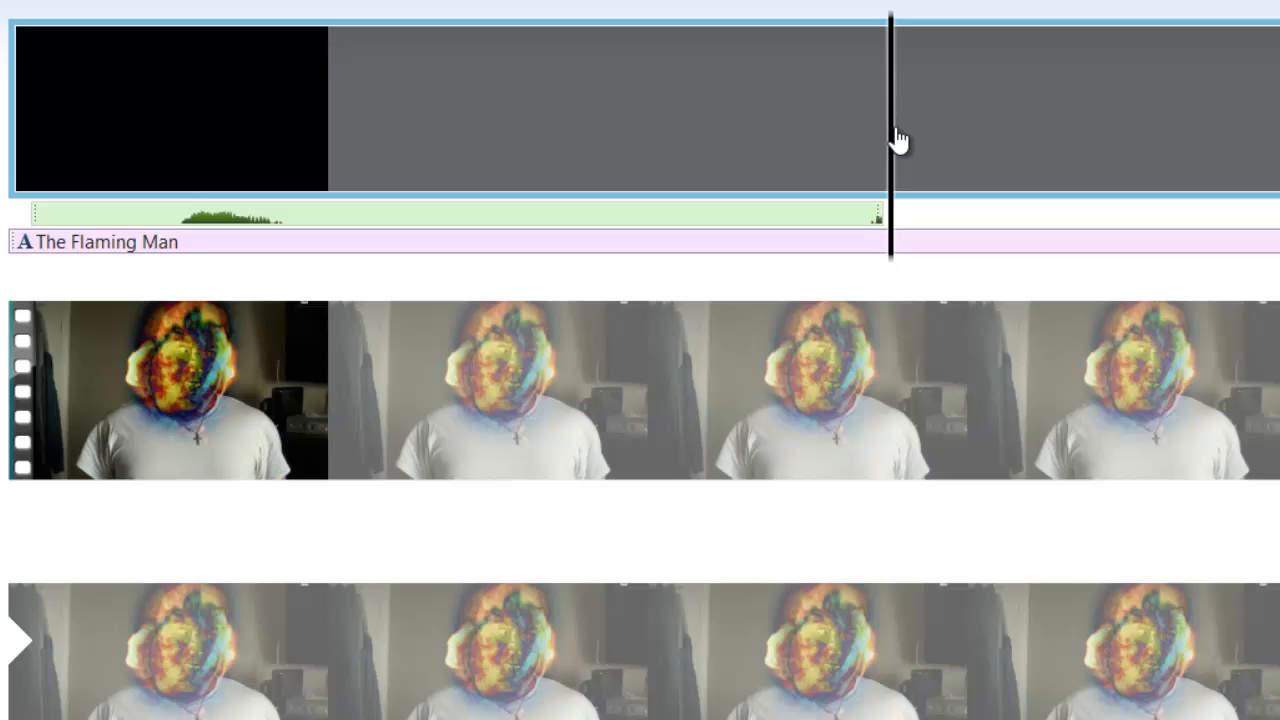
pyautogui.rightClick(698, 220)
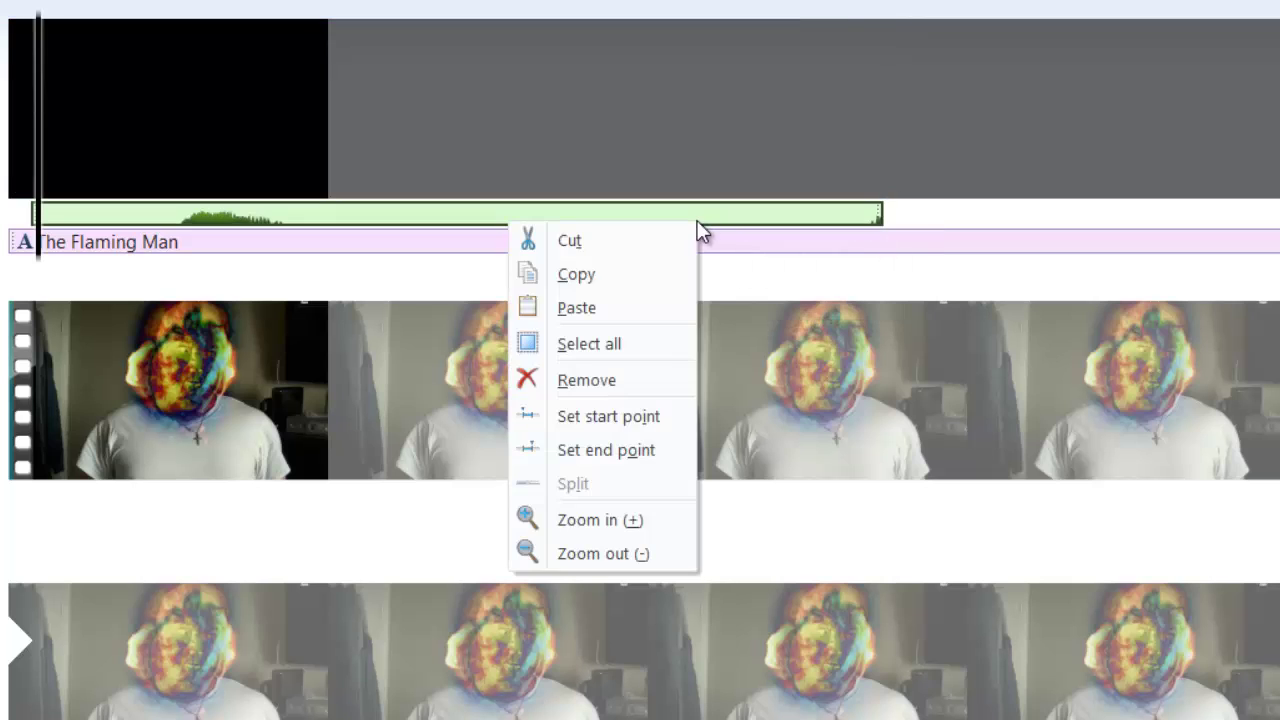
pyautogui.click(640, 450)
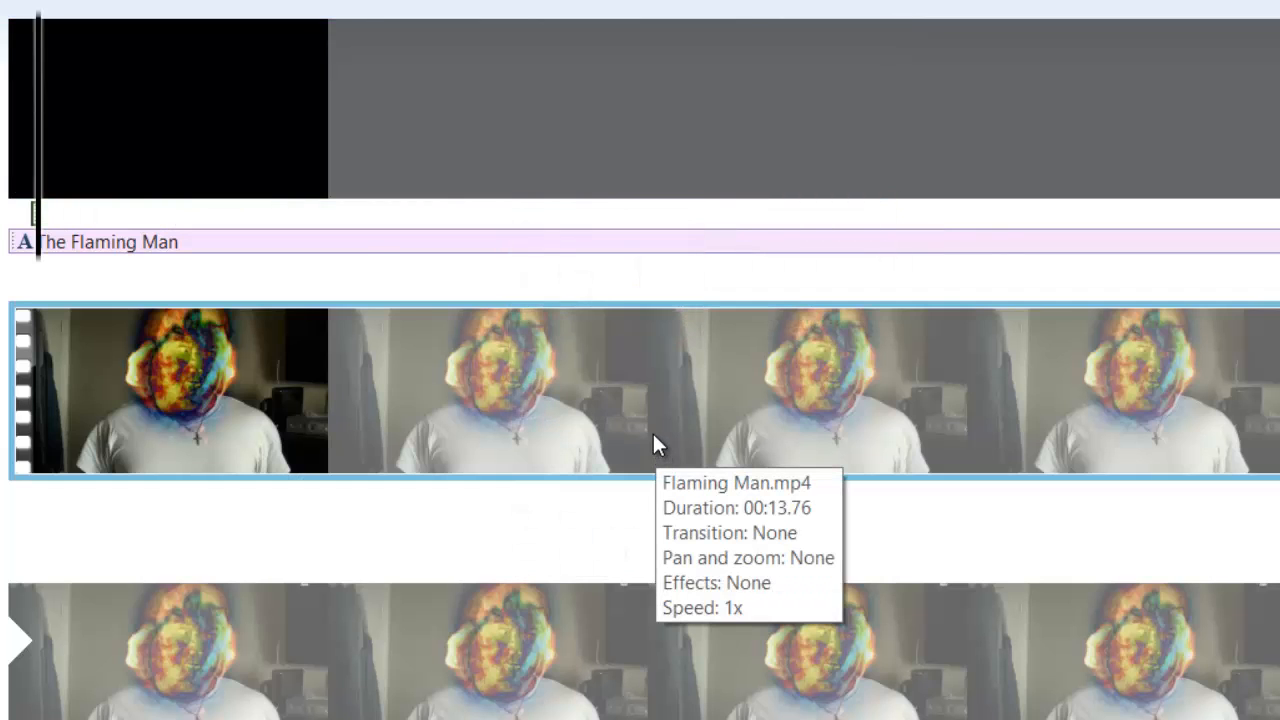
pyautogui.hotkey('ctrl', 'z')
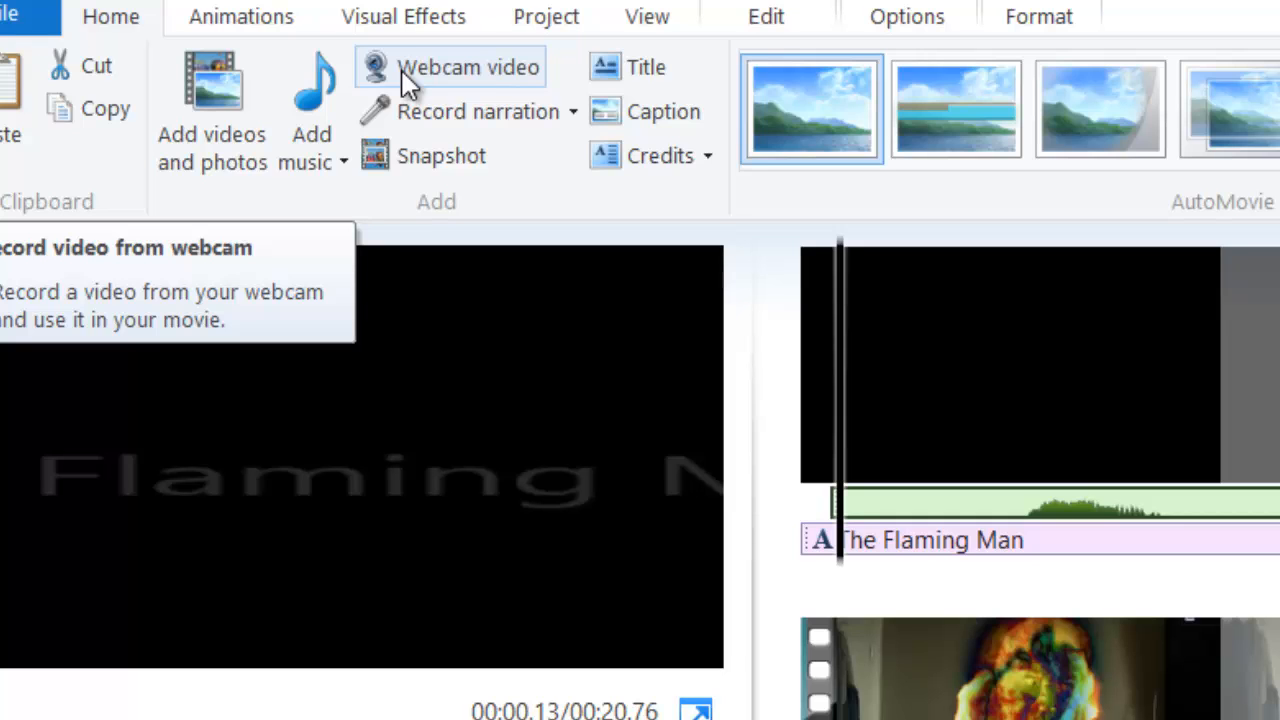
# Add the Galactic_Damages sound as a track under the title and return the playhead near the start
pyautogui.click(571, 112)
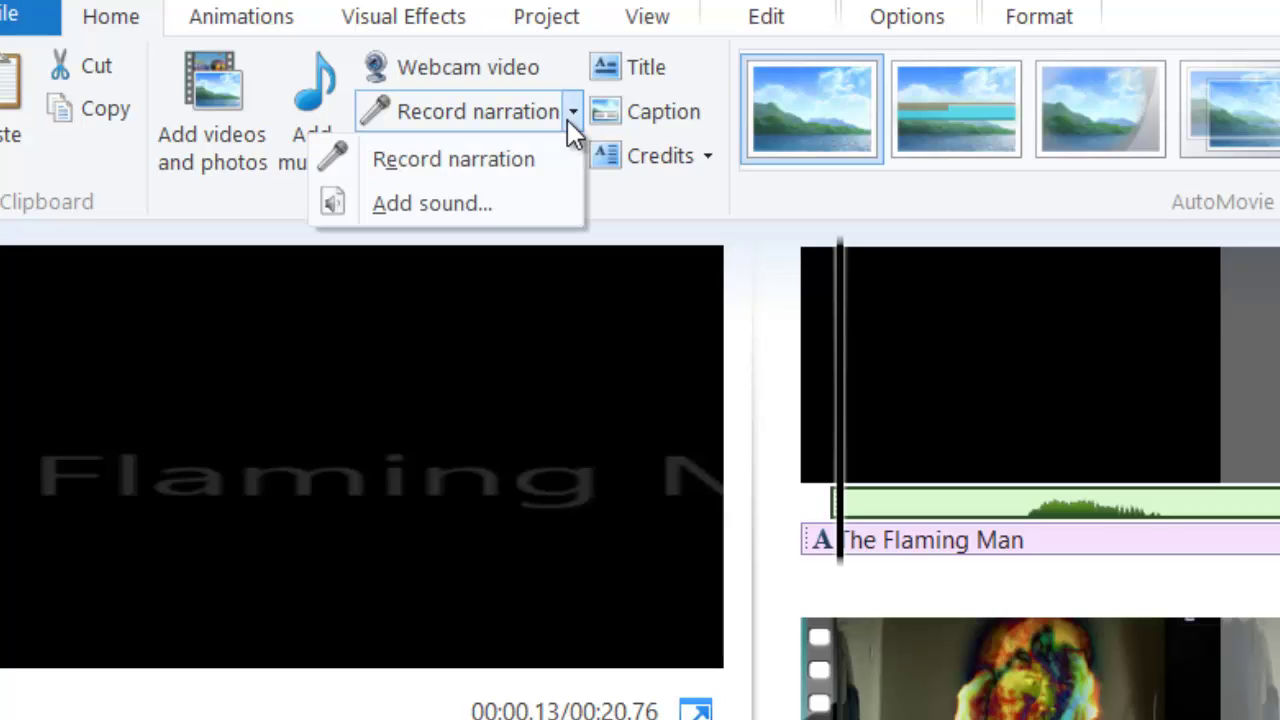
pyautogui.click(464, 202)
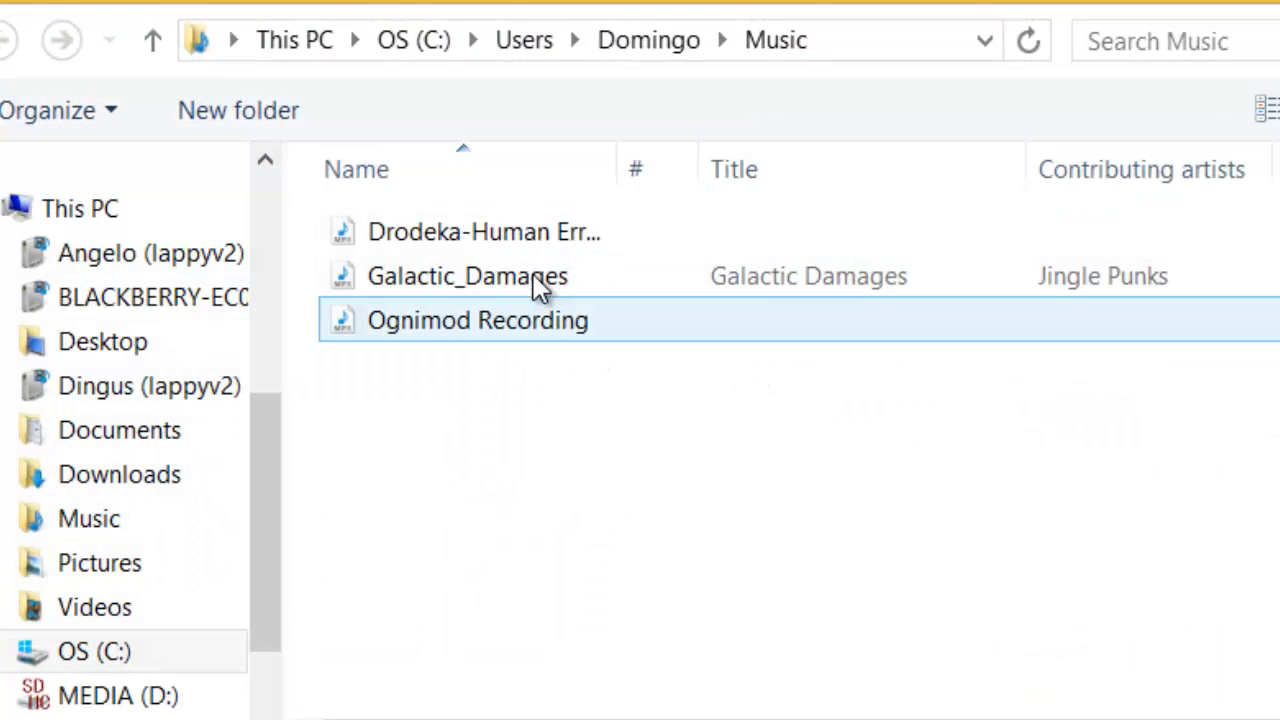
pyautogui.doubleClick(540, 300)
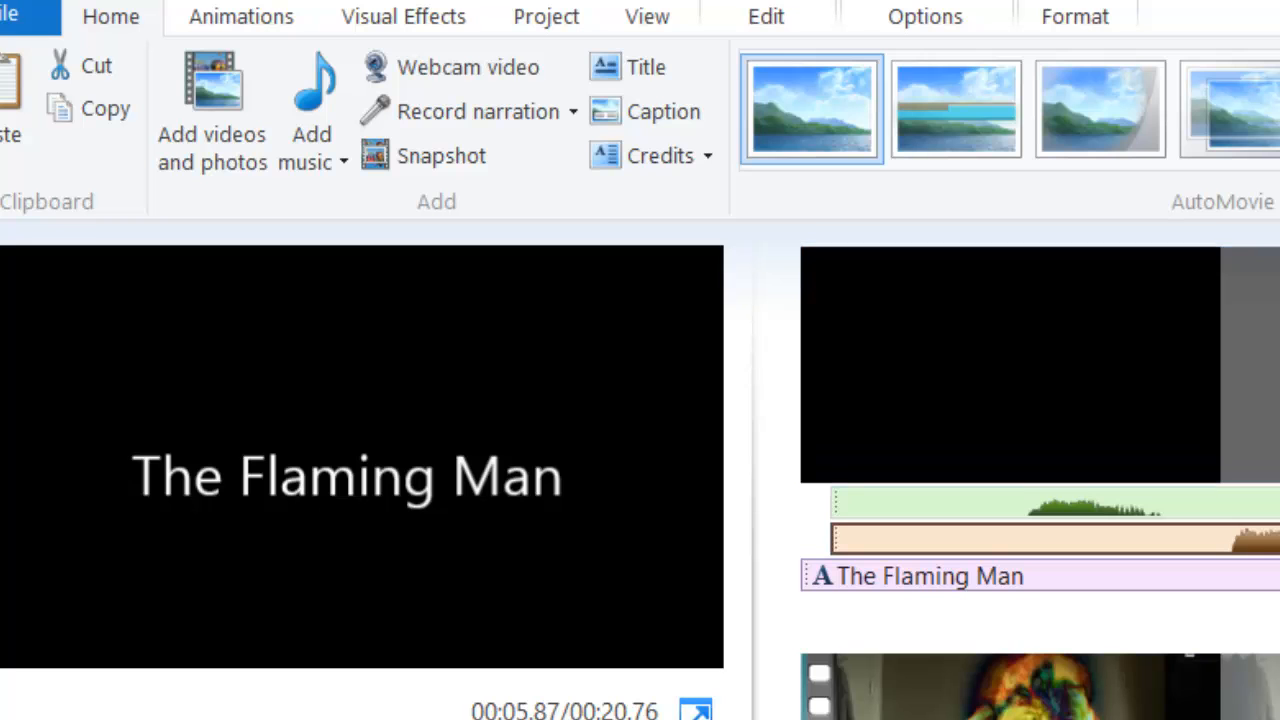
pyautogui.moveTo(1145, 410); pyautogui.dragTo(990, 400)
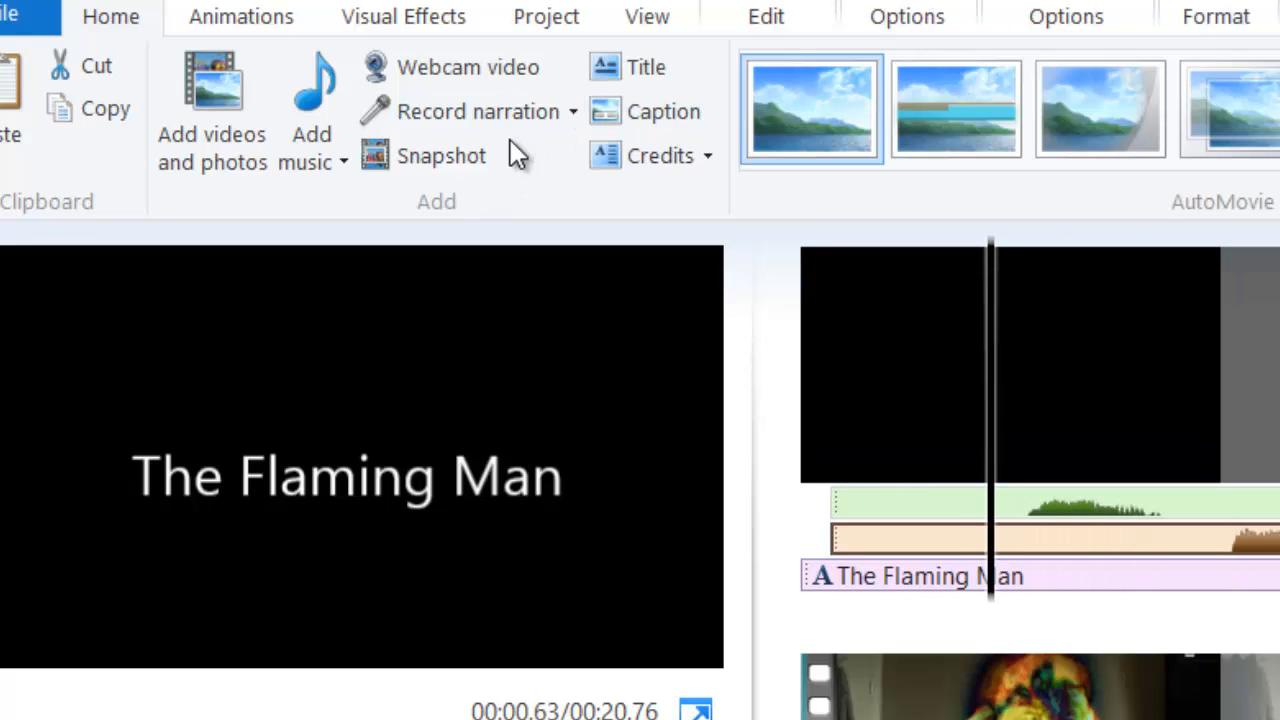
# Start a snapshot of the title frame, check the Pictures folder and file types, then cancel without saving
pyautogui.click(469, 161)
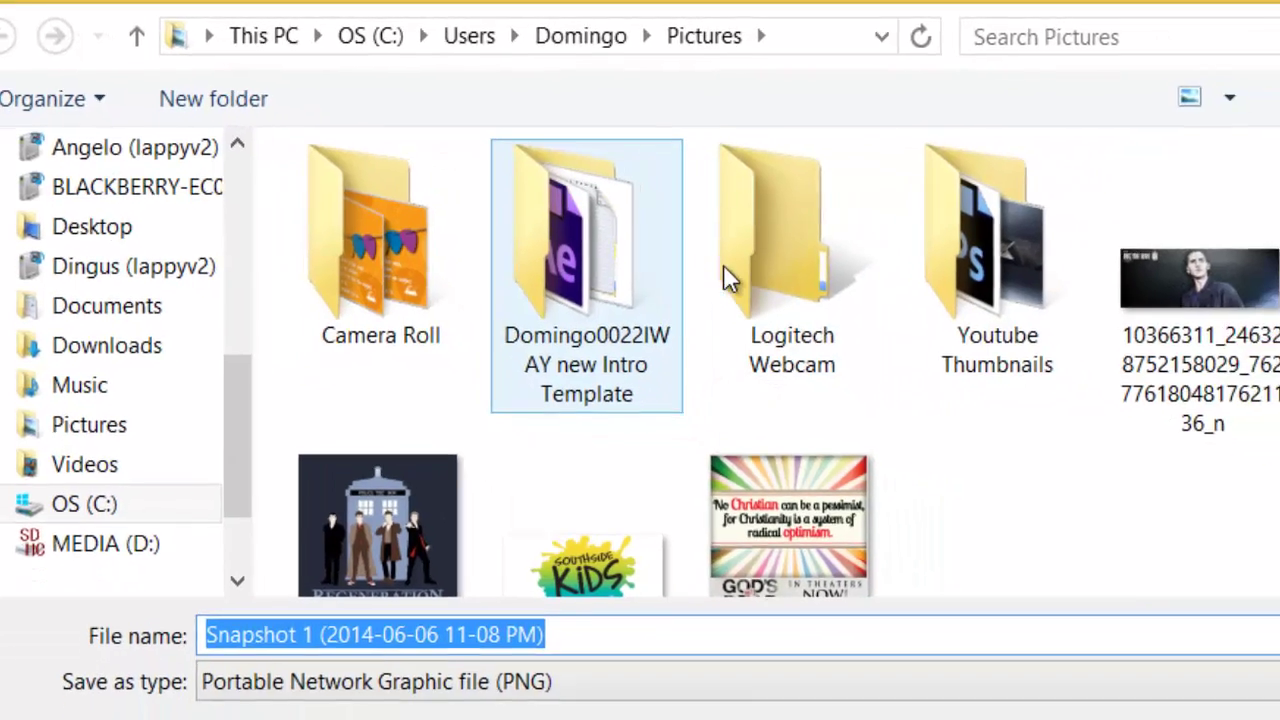
pyautogui.click(655, 280)
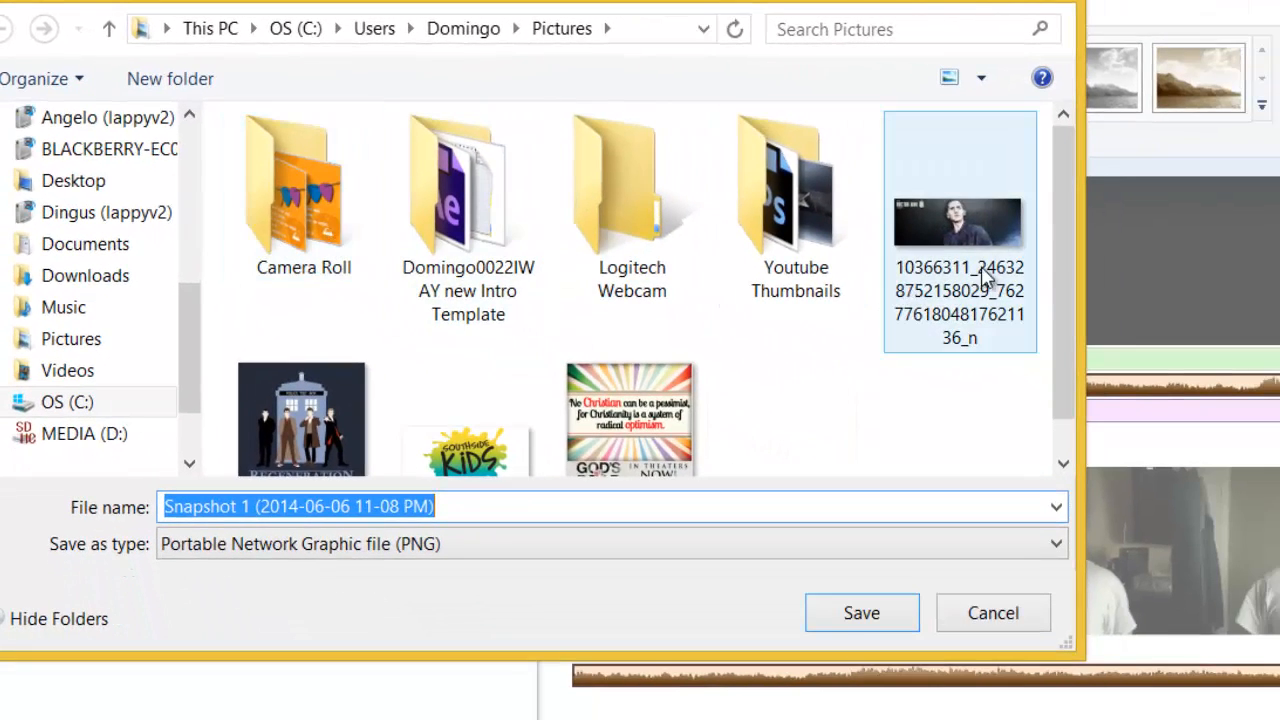
pyautogui.click(952, 544)
pyautogui.click(940, 458)
pyautogui.click(1003, 621)
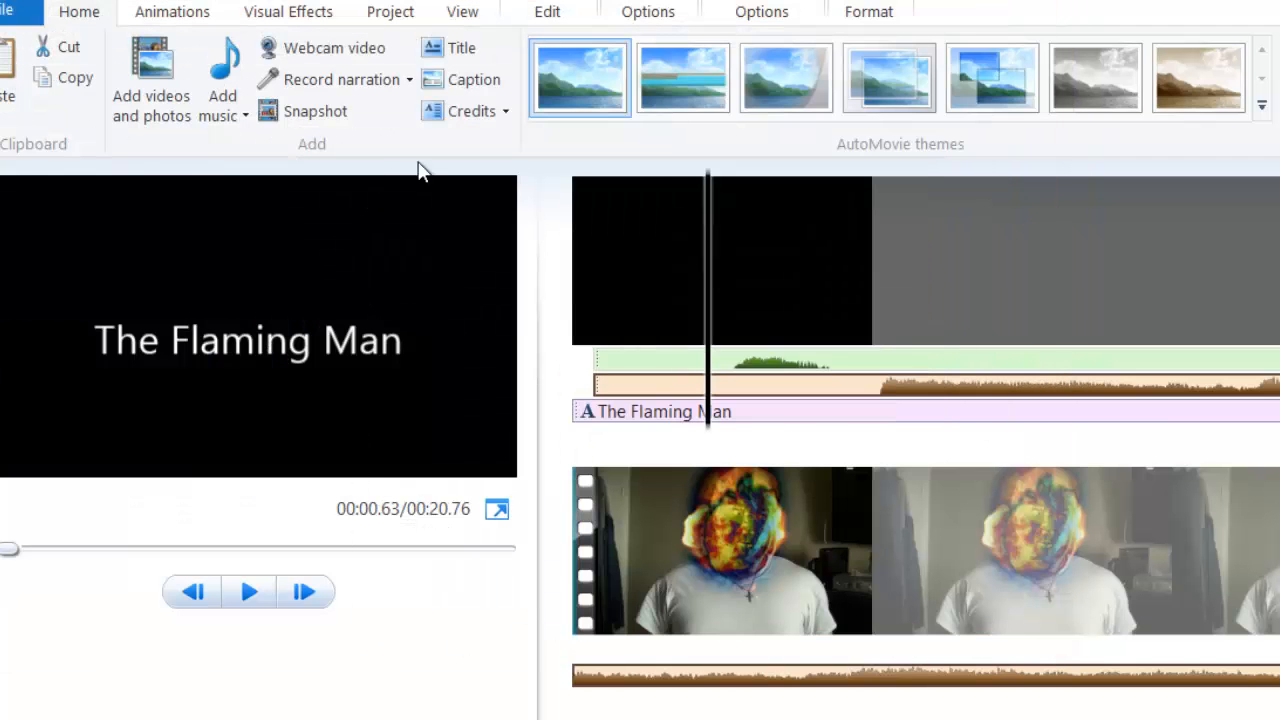
# Add a closing SOUNDTRACK credit at the end of the movie and select it
pyautogui.click(506, 112)
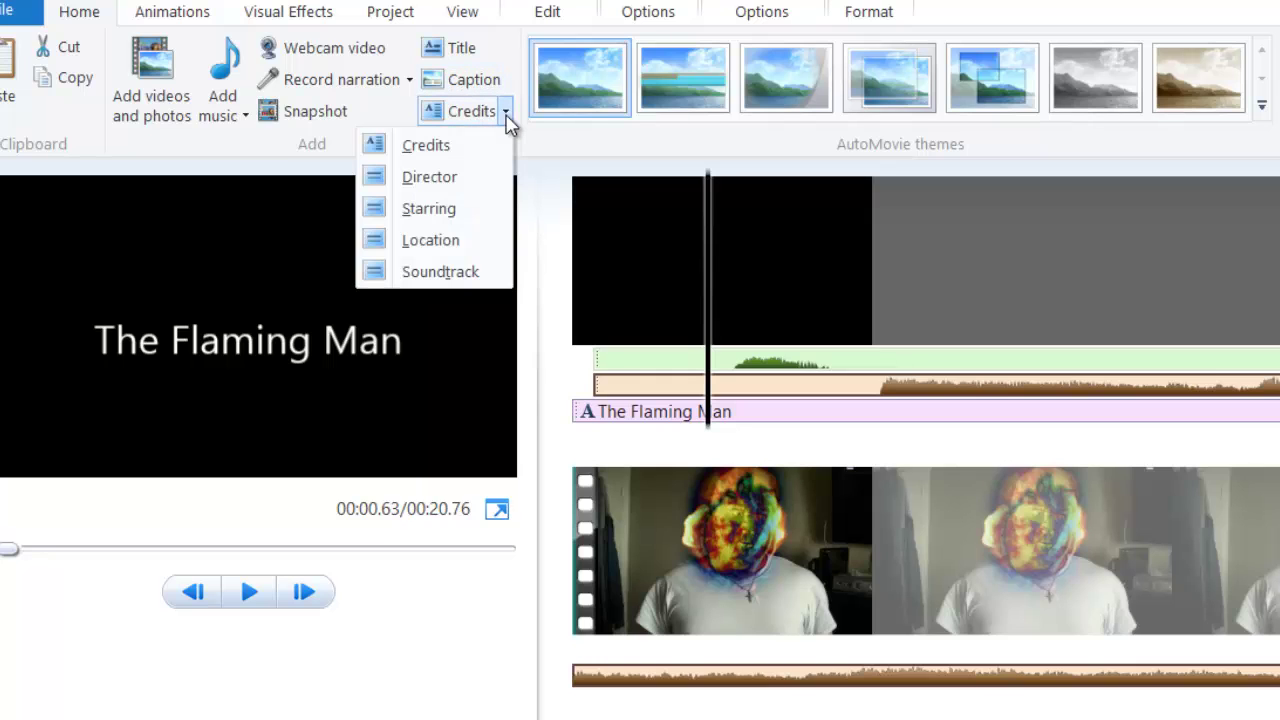
pyautogui.click(440, 272)
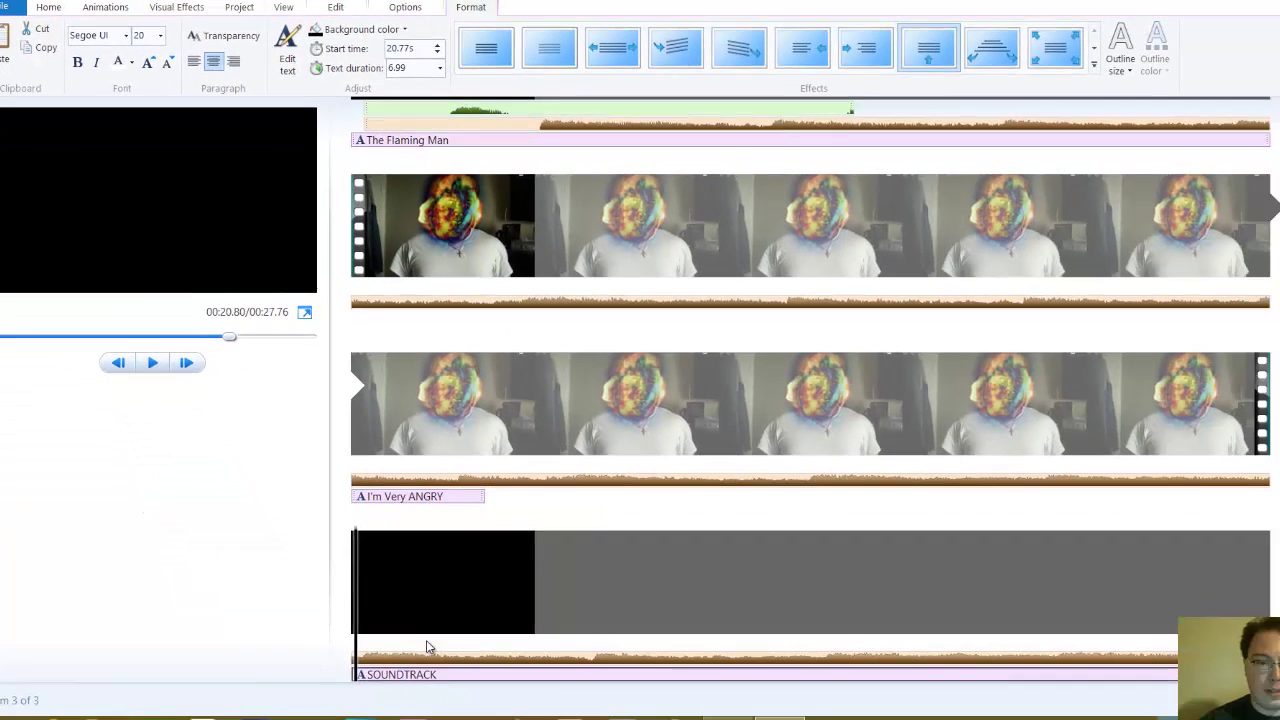
pyautogui.rightClick(368, 625)
pyautogui.click(422, 600)
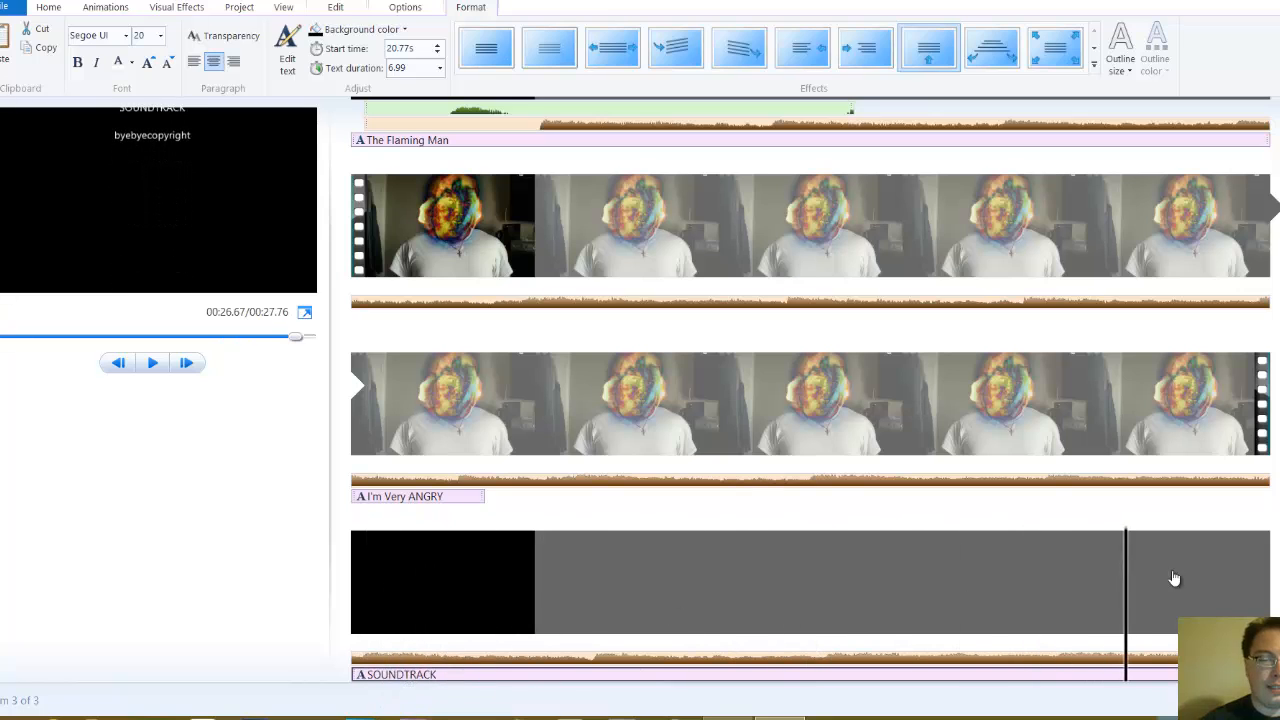
pyautogui.click(744, 561)
pyautogui.press('j')
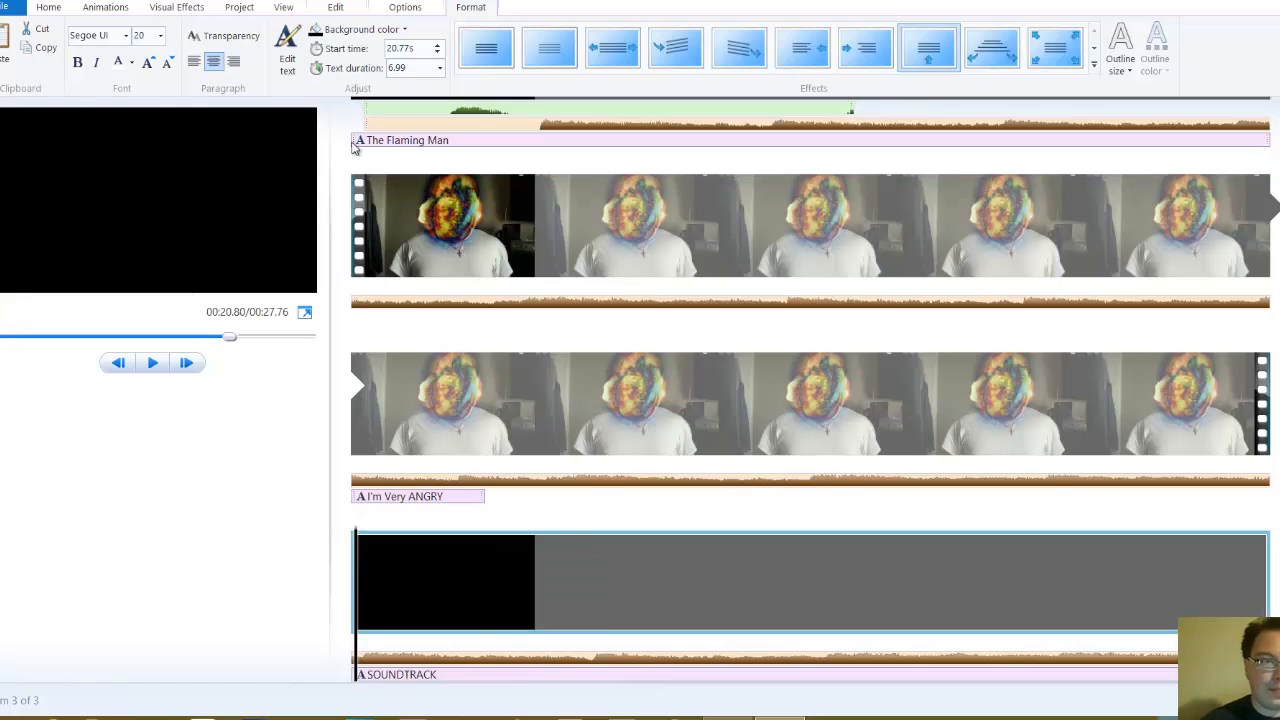
# Apply the Diagonal - cross out transition to the first flaming-head video clip
pyautogui.click(105, 7)
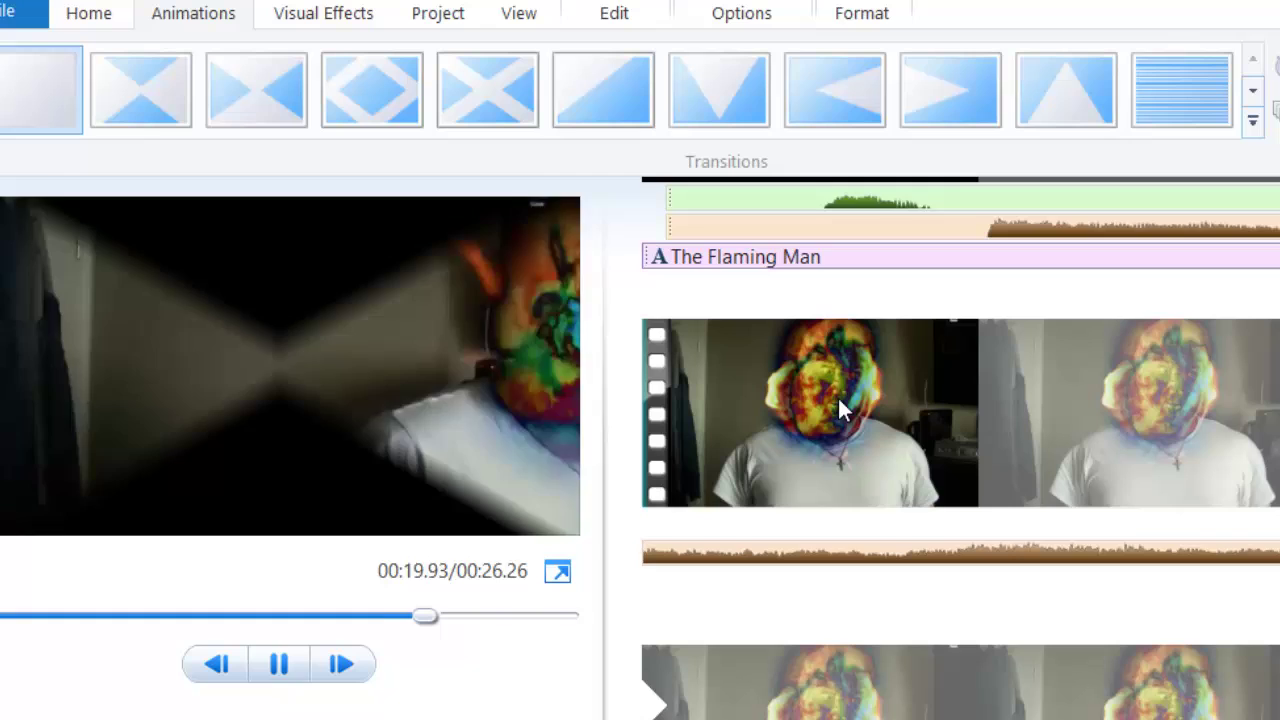
pyautogui.scroll(-1, 837, 405)
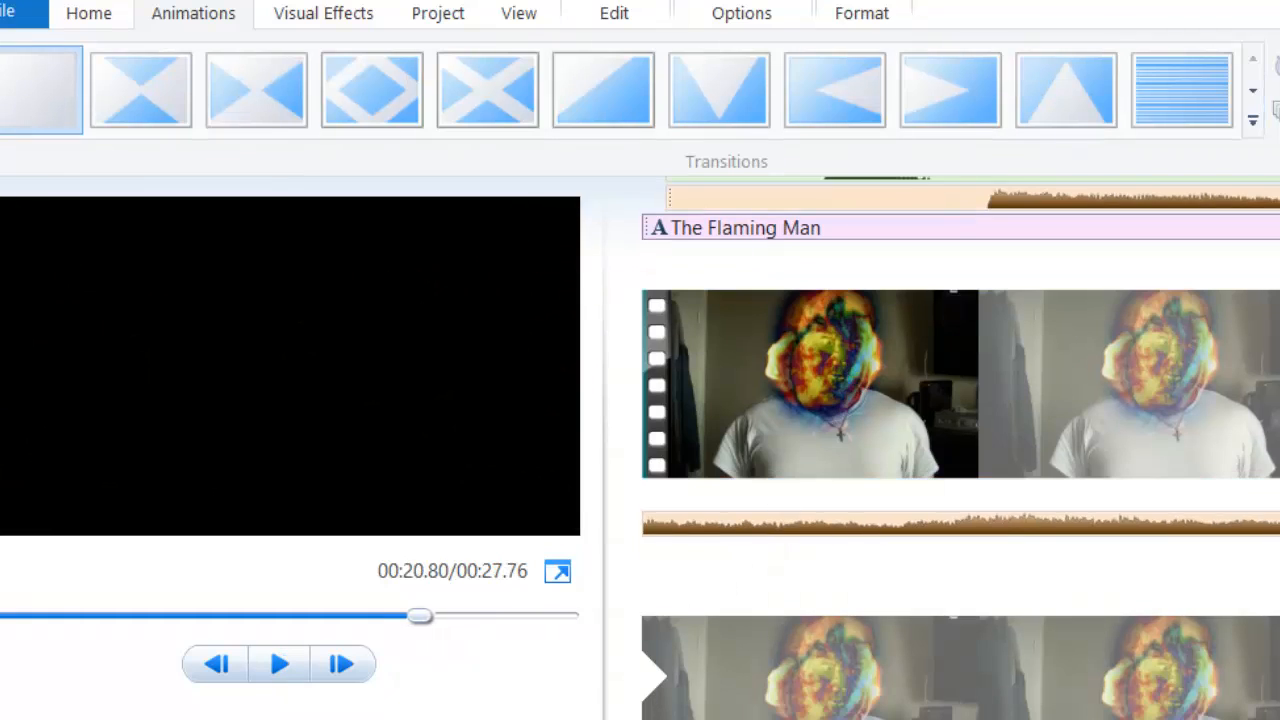
pyautogui.scroll(3, 837, 405)
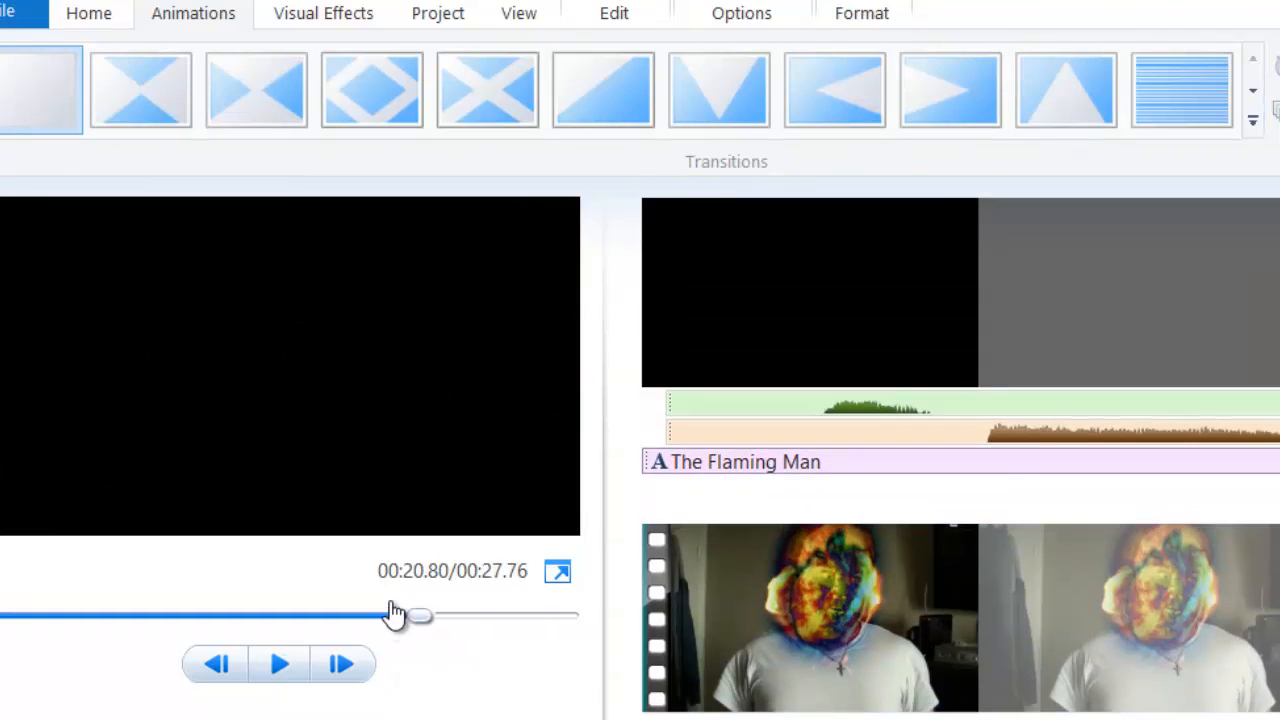
pyautogui.moveTo(424, 622)
pyautogui.mouseDown()
pyautogui.moveTo(100, 615)
pyautogui.moveTo(460, 615)
pyautogui.moveTo(52, 614)
pyautogui.moveTo(248, 617)
pyautogui.mouseUp()
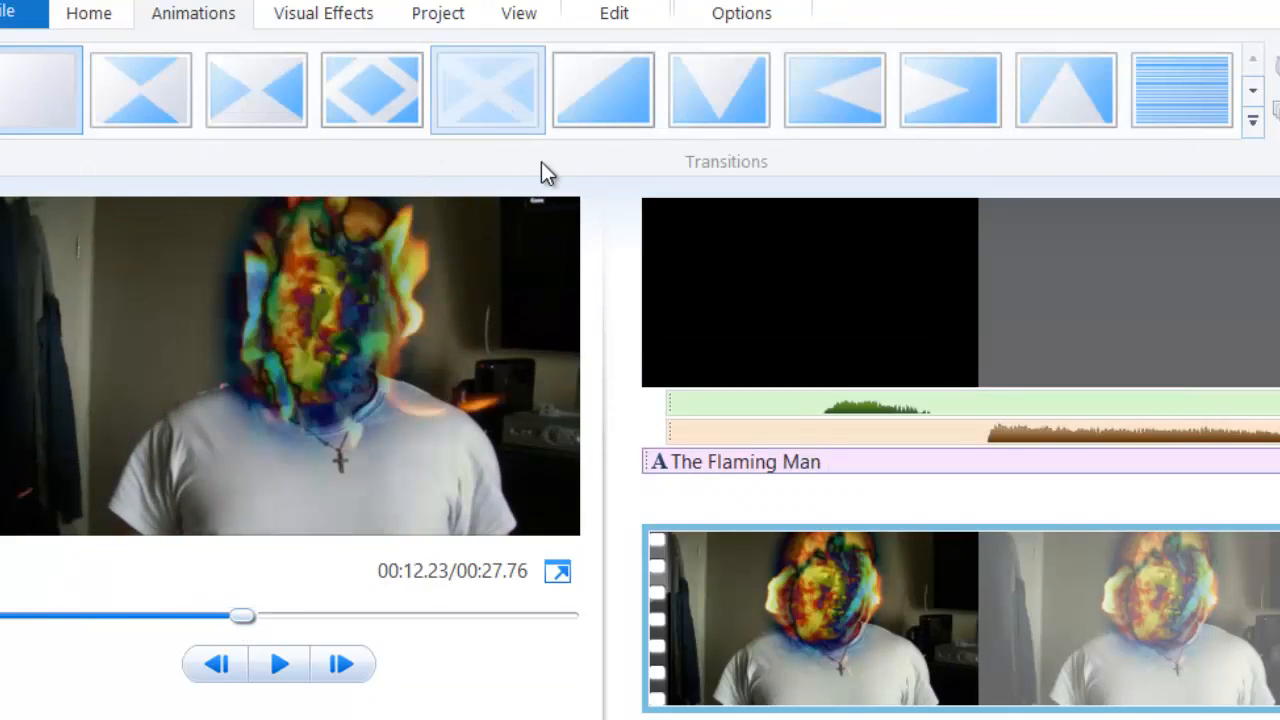
pyautogui.click(704, 620)
pyautogui.click(502, 100)
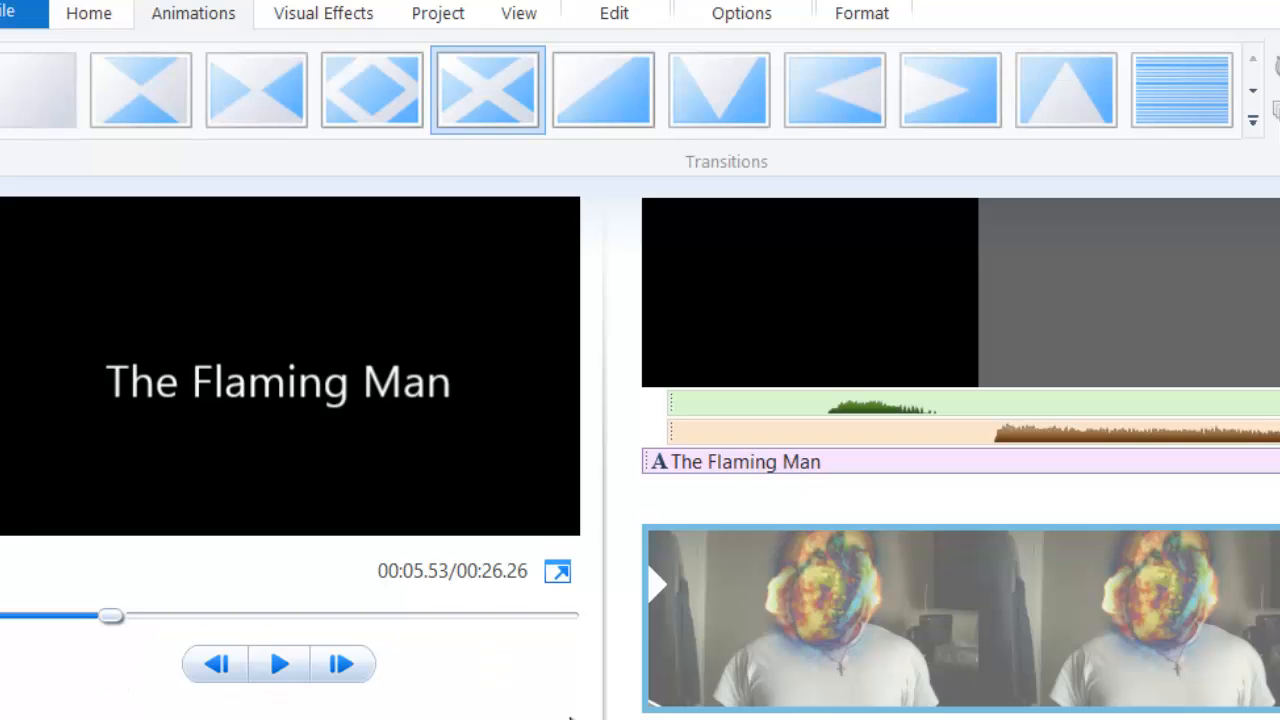
pyautogui.click(728, 295)
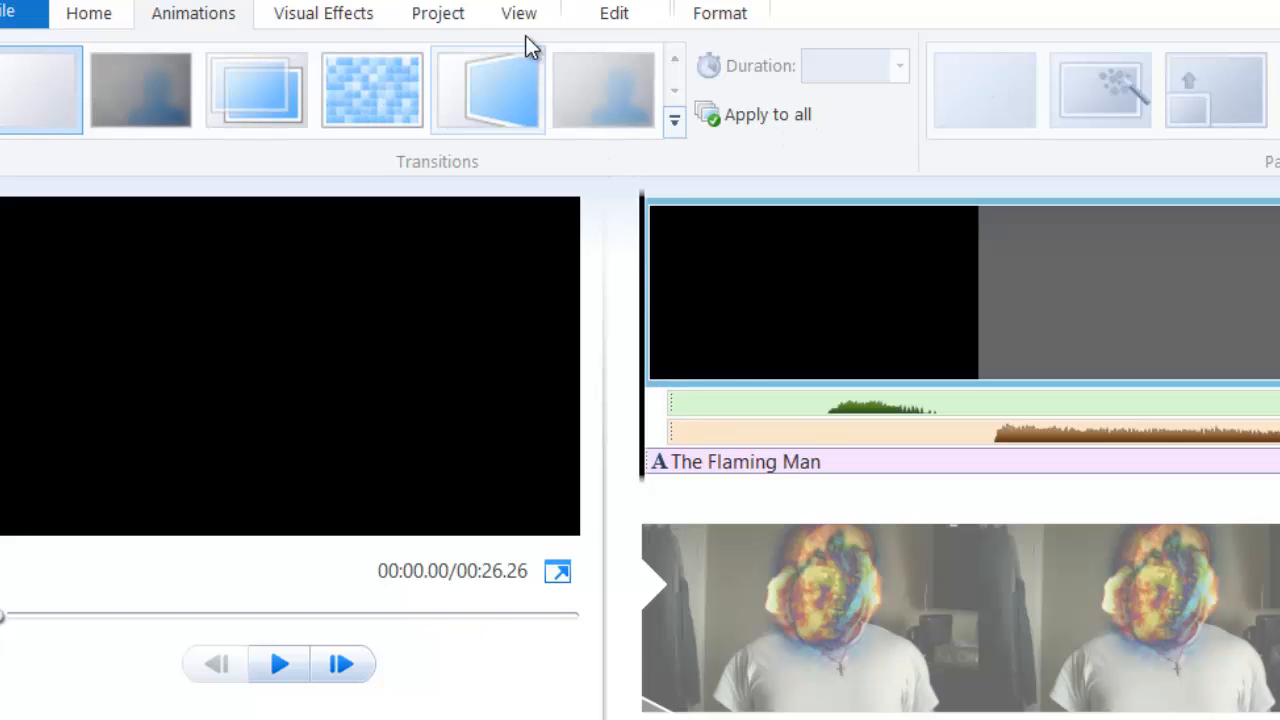
# Play back the opening title and the closing credits to check their diagonal transitions
pyautogui.moveTo(645, 340); pyautogui.dragTo(880, 340)
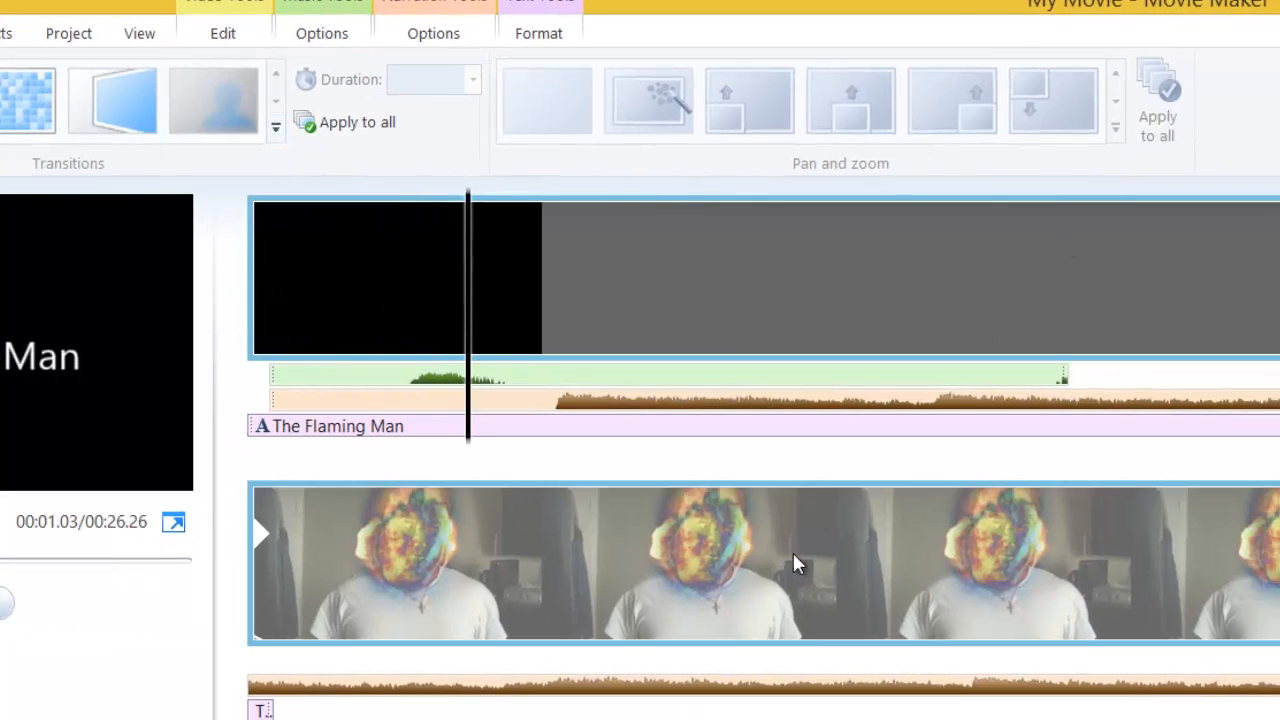
pyautogui.click(735, 568)
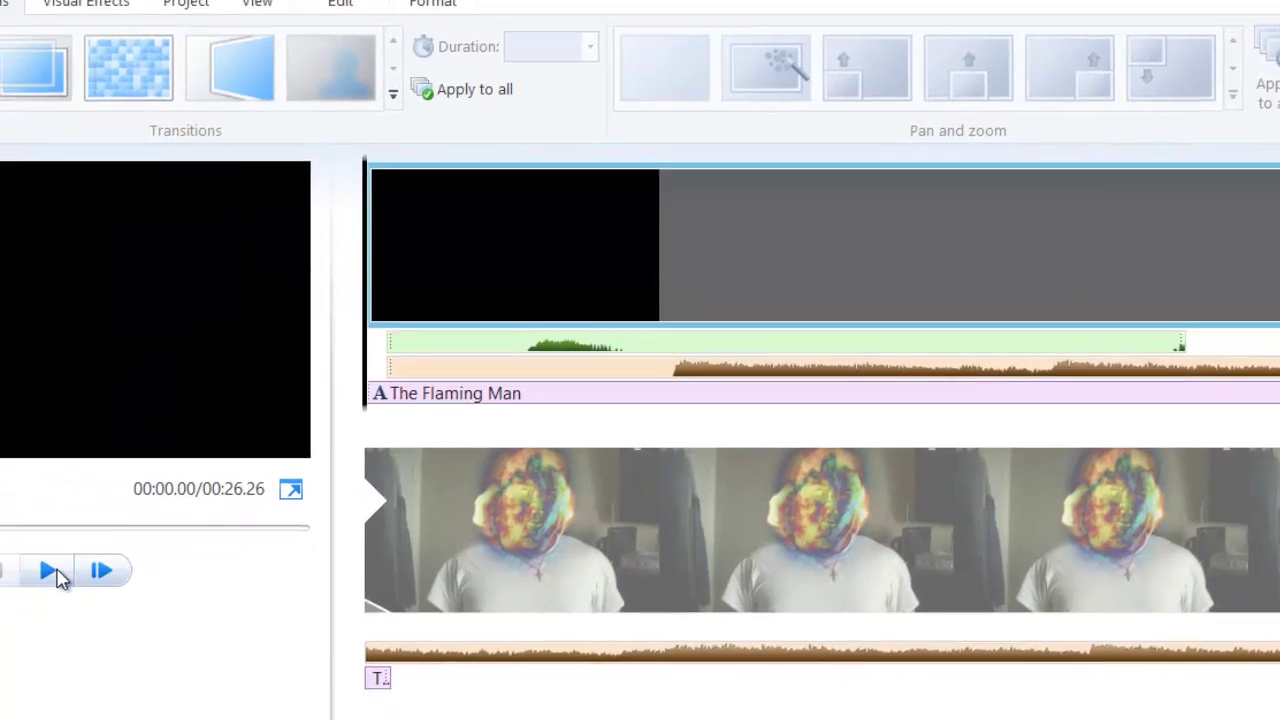
pyautogui.click(229, 560)
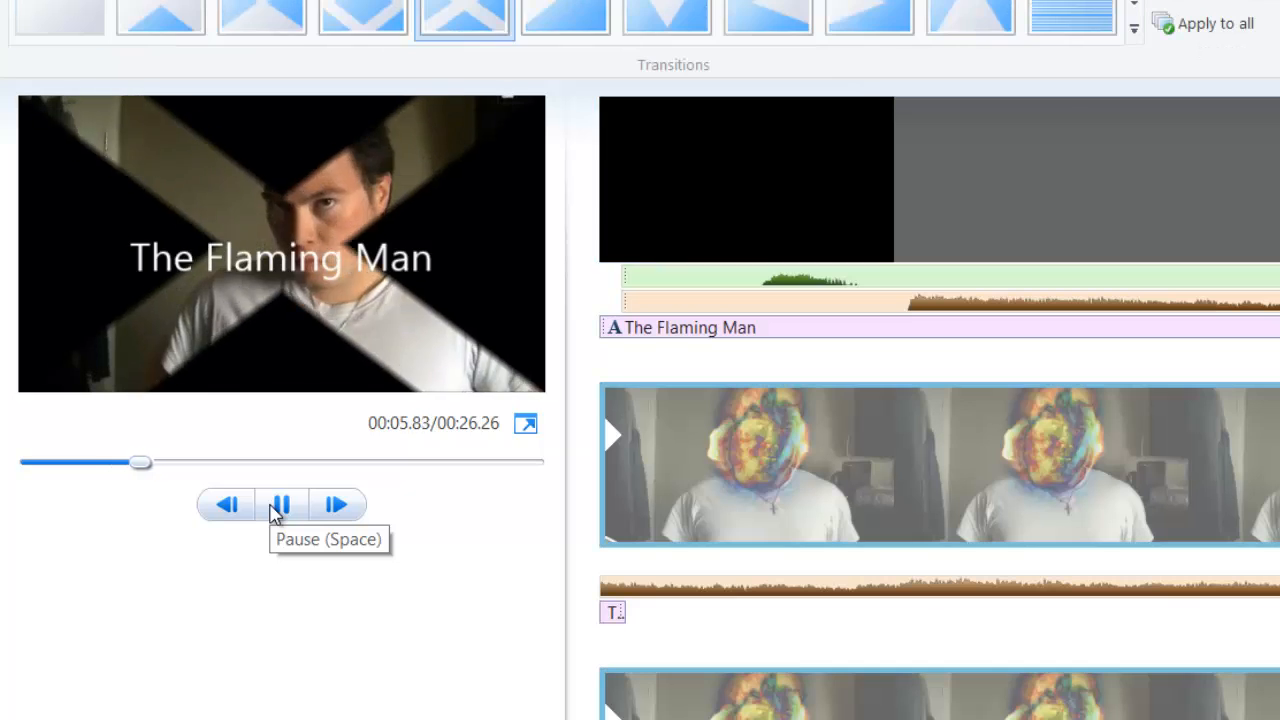
pyautogui.click(280, 505)
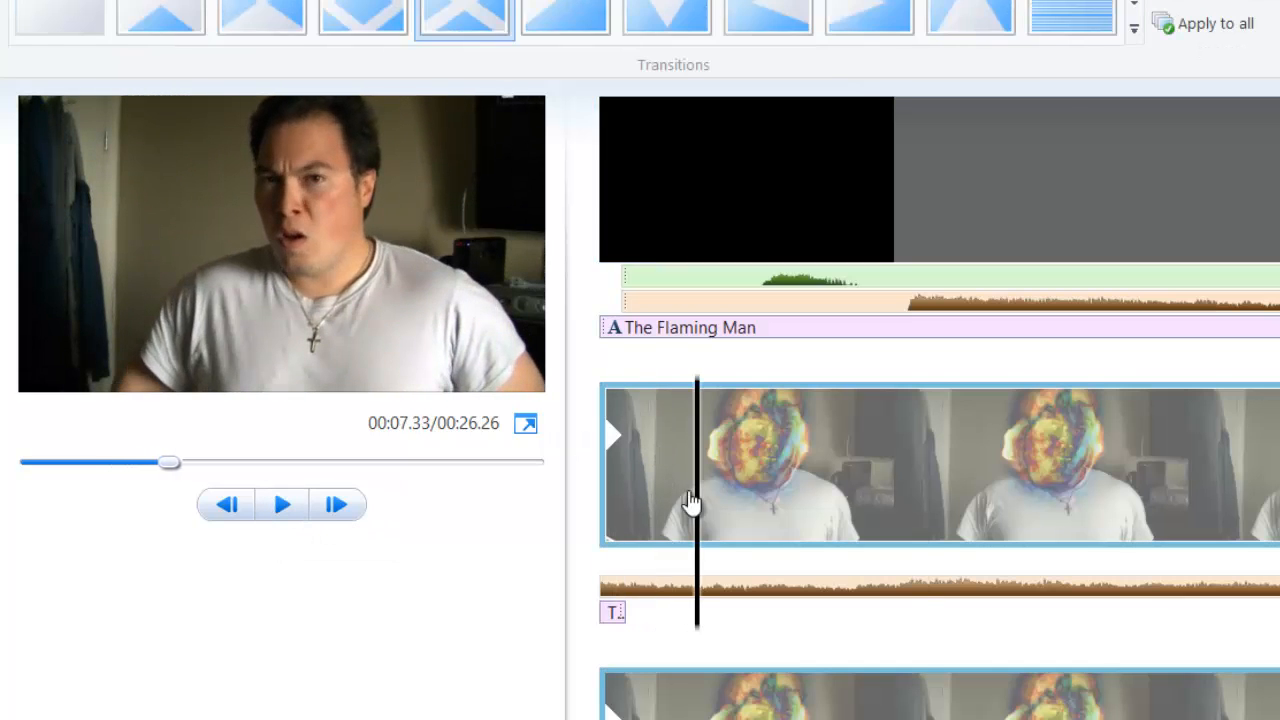
pyautogui.click(1003, 510)
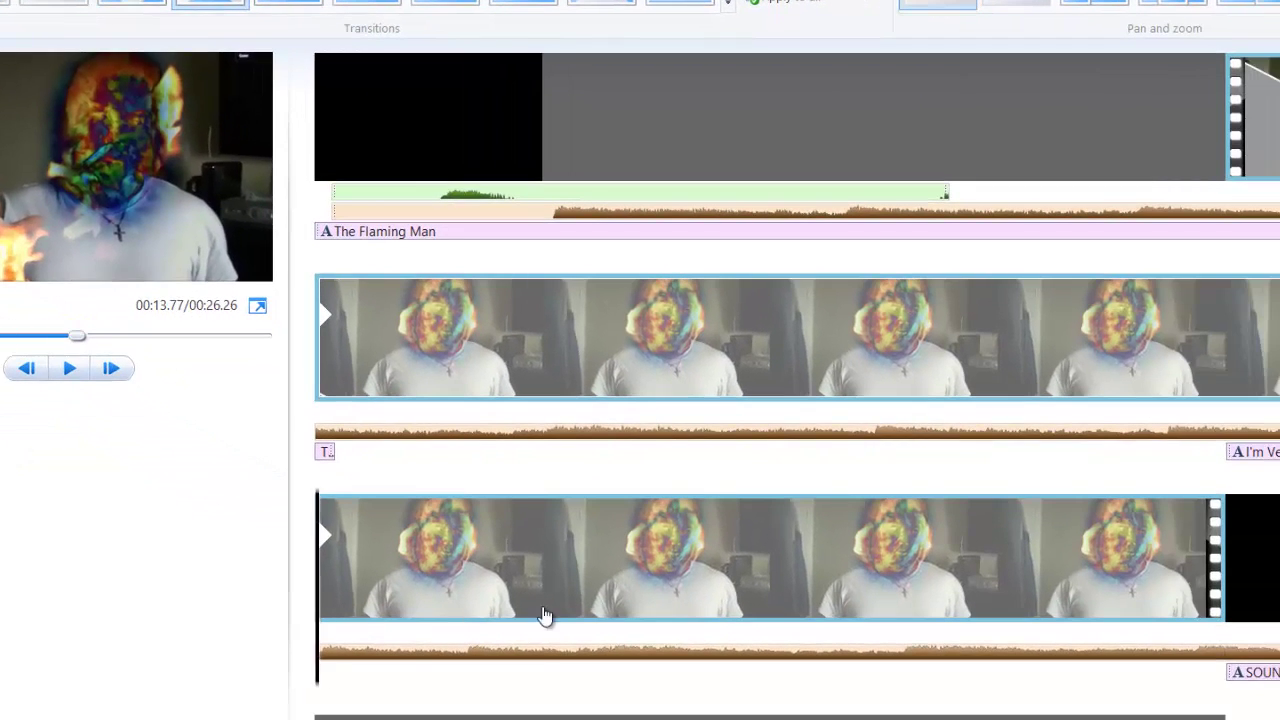
pyautogui.moveTo(540, 615); pyautogui.dragTo(1275, 614)
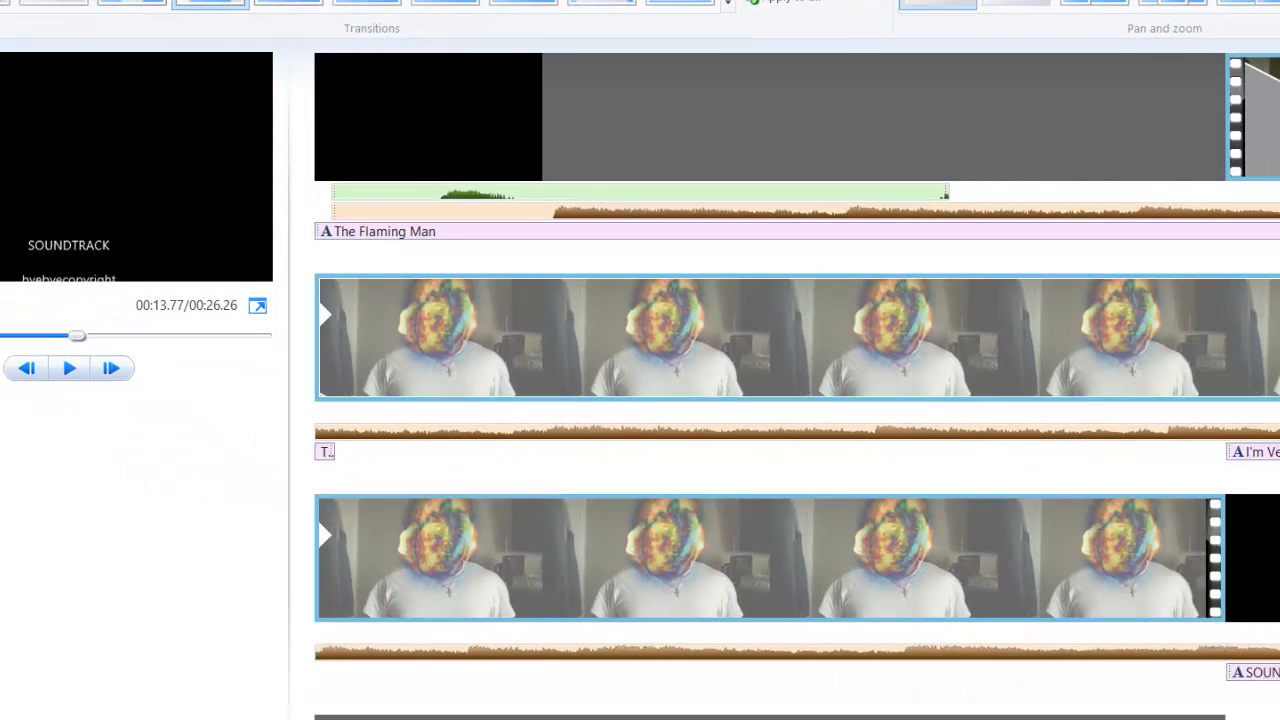
pyautogui.press('space')
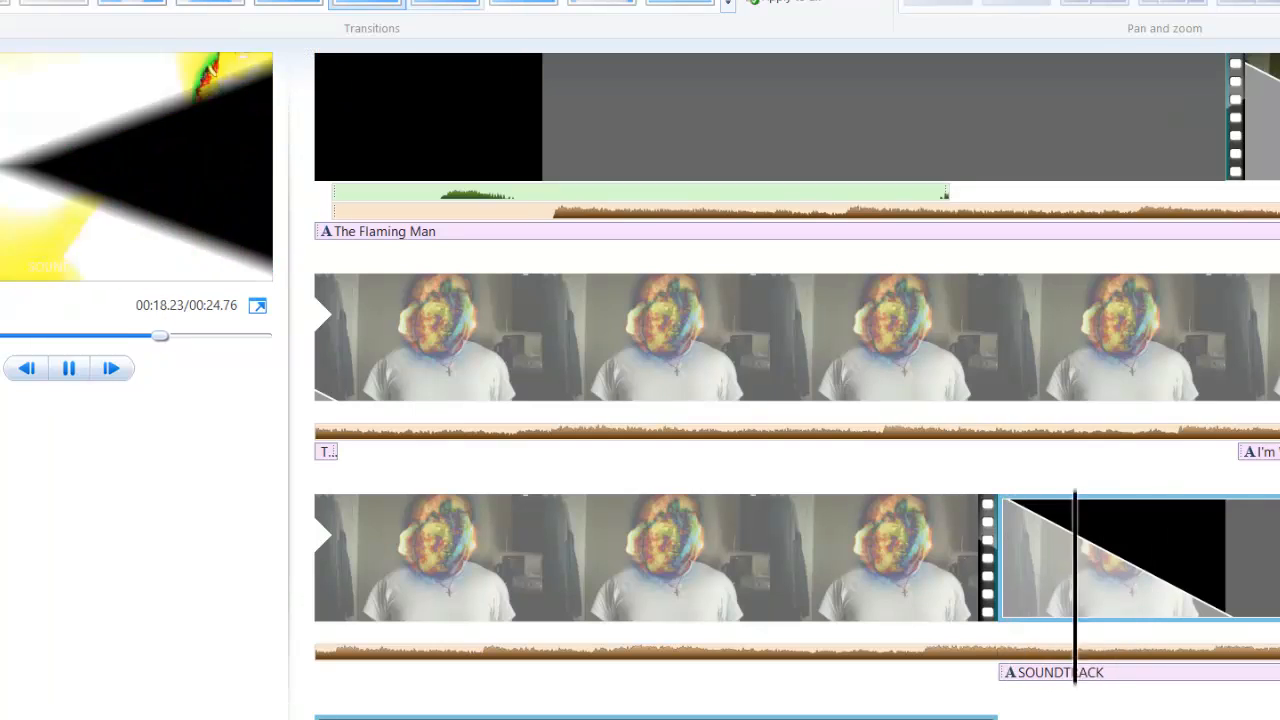
pyautogui.moveTo(1086, 560); pyautogui.dragTo(1003, 560)
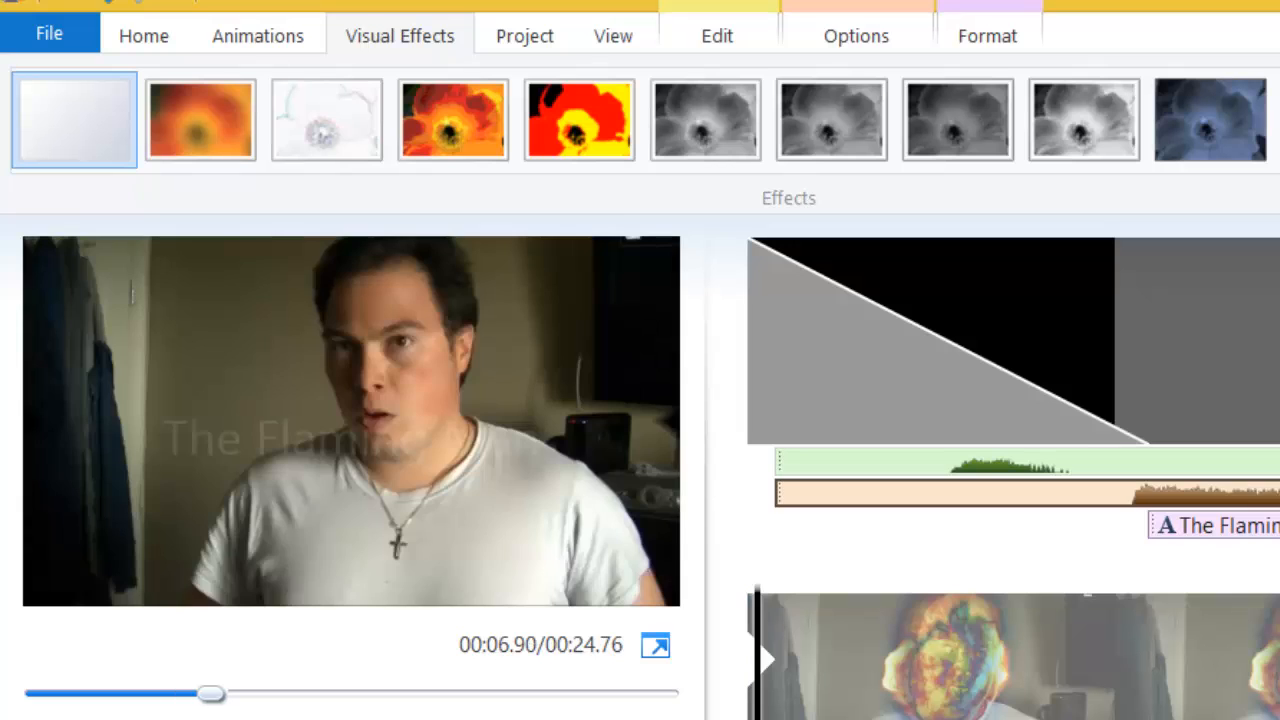
# Delete the narration track and remove the music track beneath the title clip, then rewind to the start
pyautogui.press('Delete')
pyautogui.click(883, 460)
pyautogui.rightClick(675, 478)
pyautogui.click(824, 659)
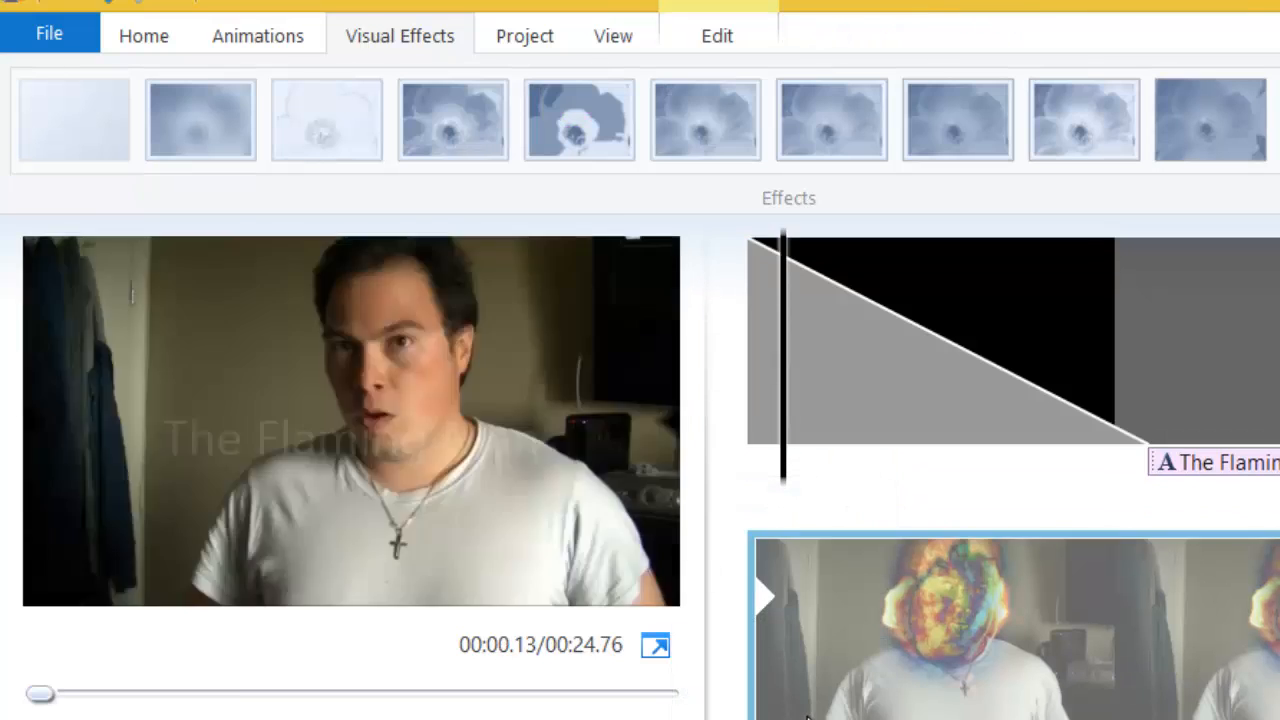
pyautogui.click(680, 540)
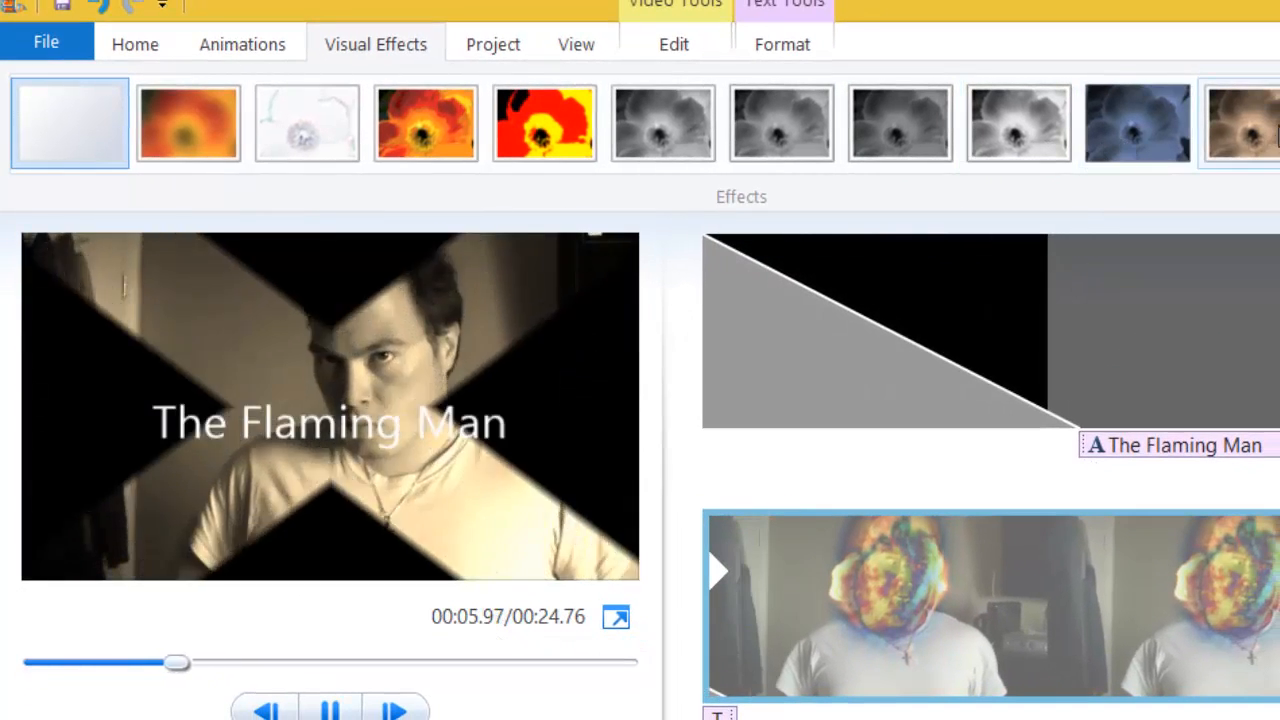
pyautogui.scroll(-1, 212, 150)
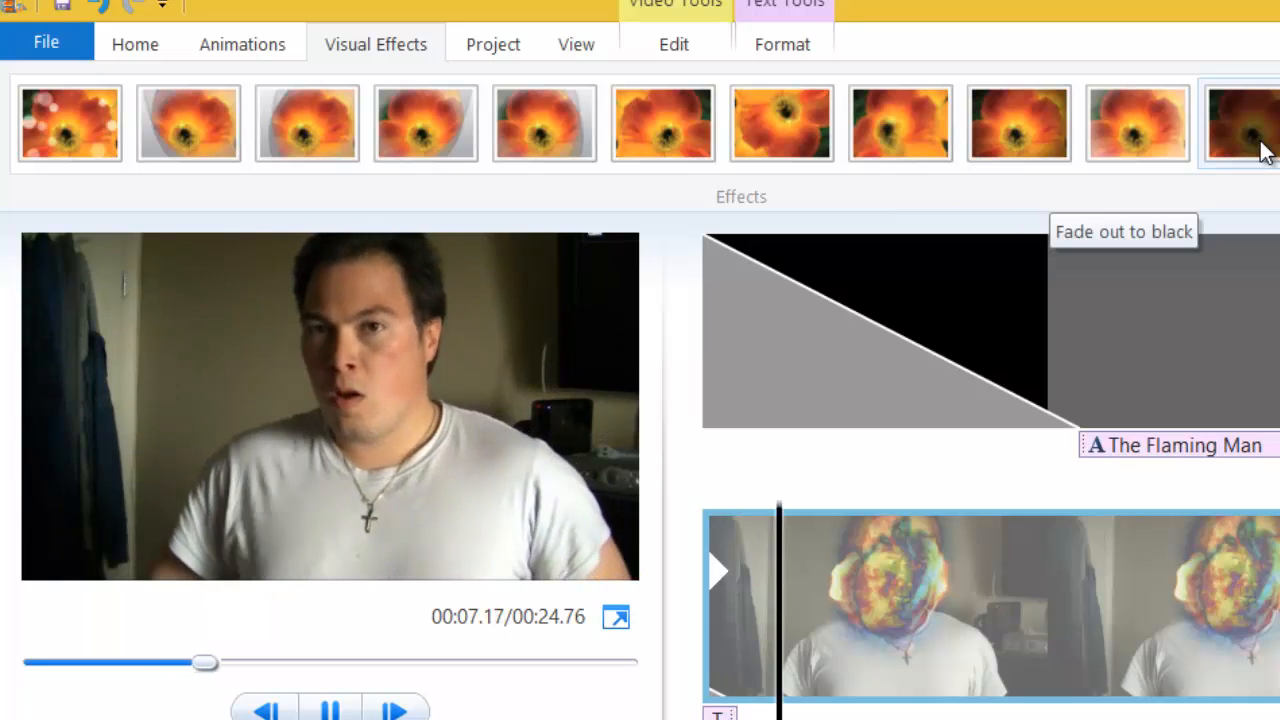
pyautogui.scroll(-1, 1265, 150)
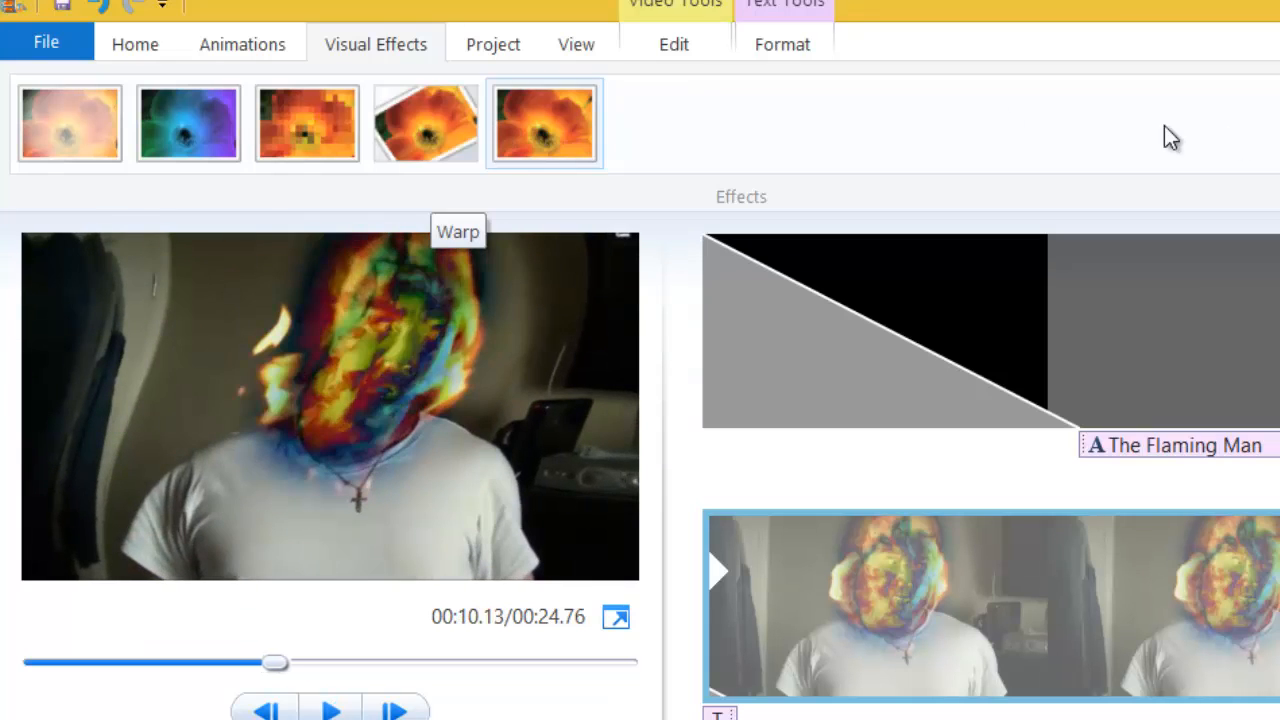
pyautogui.moveTo(165, 662); pyautogui.dragTo(25, 662)
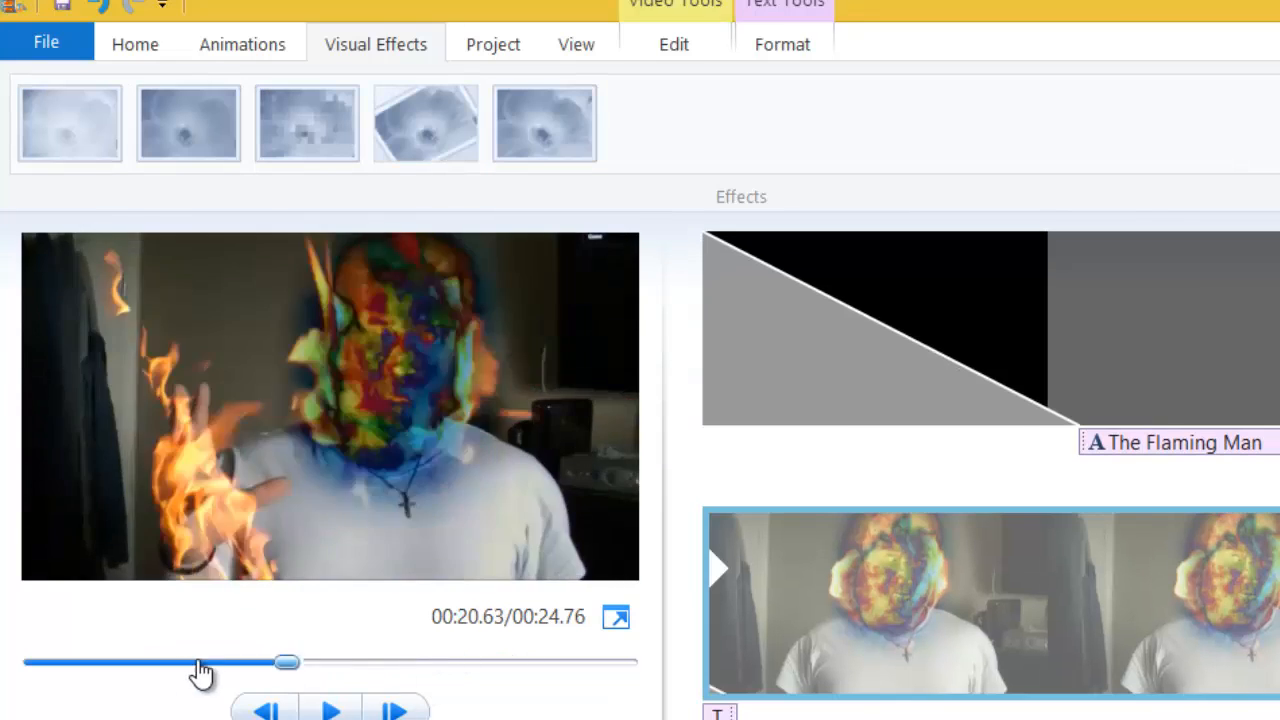
# Emphasize the video's own audio, try Standard (4:3), and settle on Widescreen (16:9)
pyautogui.click(487, 44)
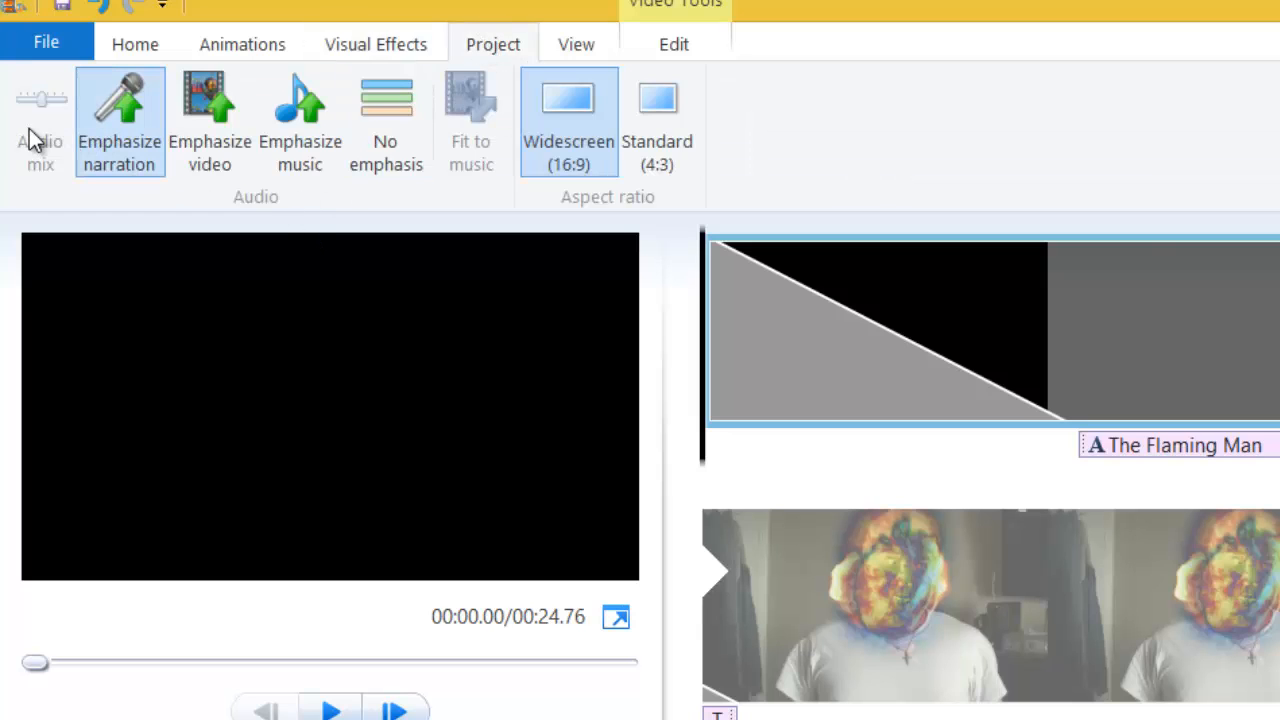
pyautogui.click(210, 152)
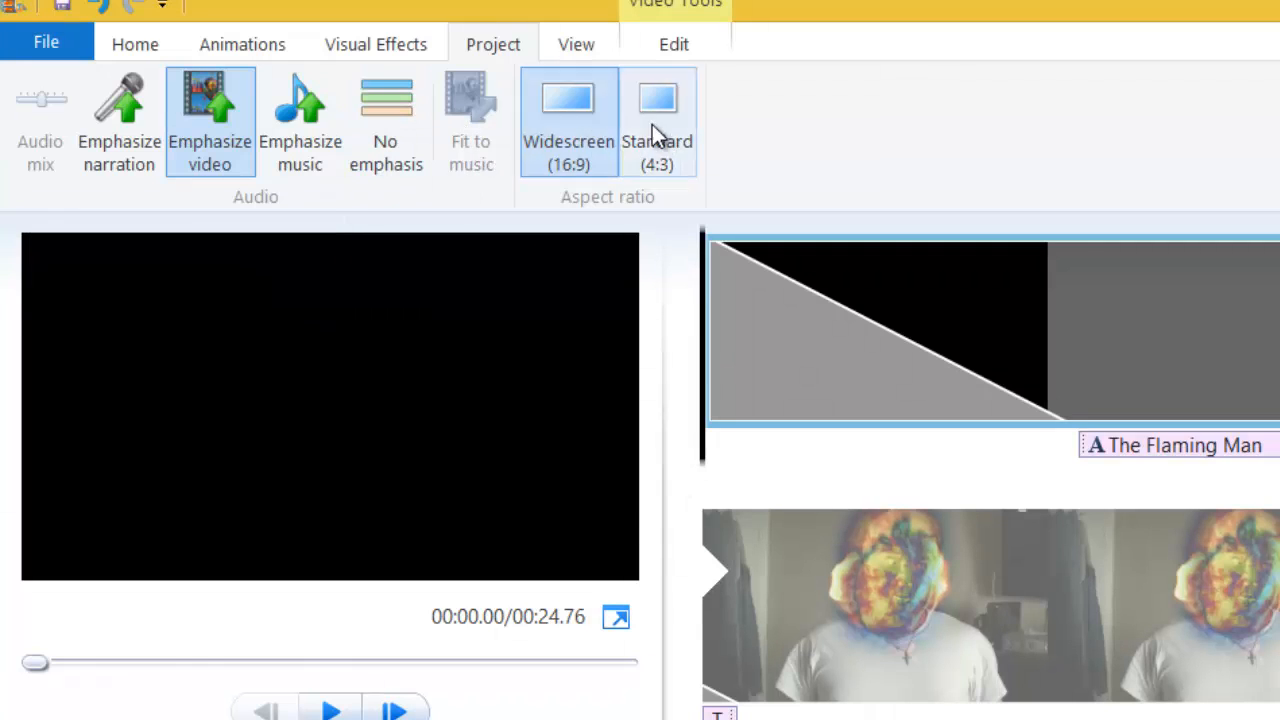
pyautogui.moveTo(35, 662); pyautogui.dragTo(372, 662)
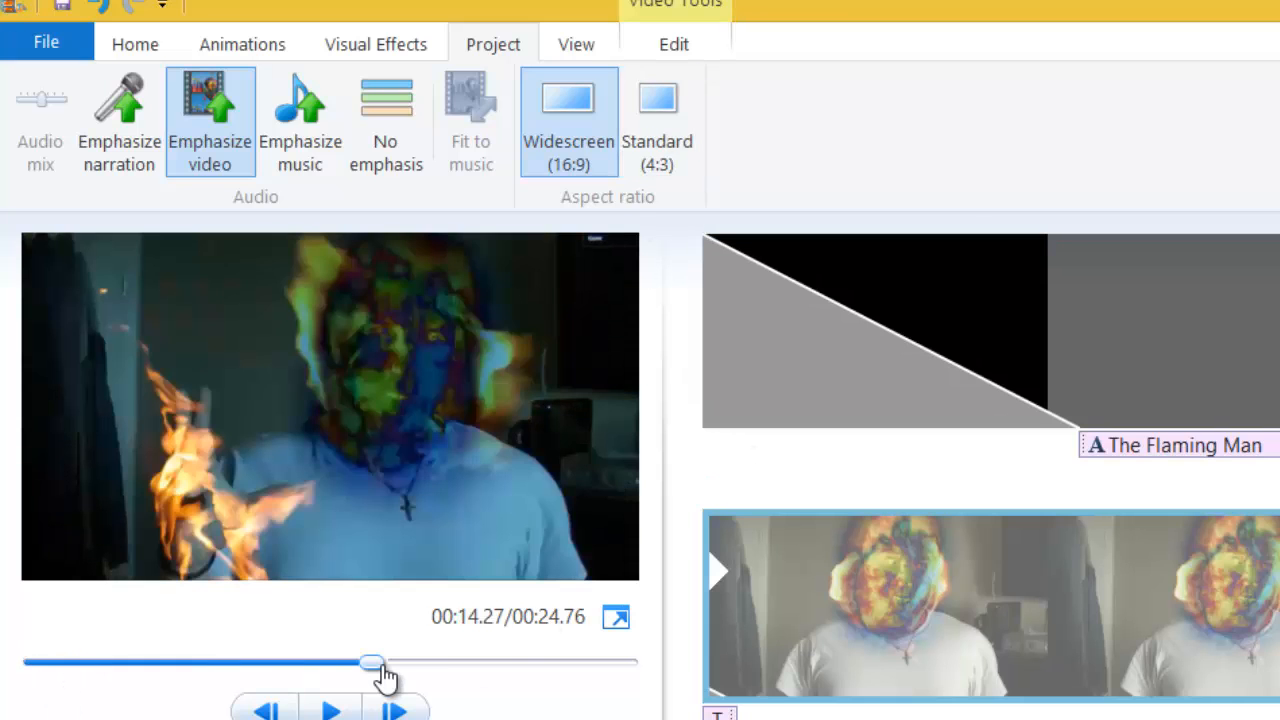
pyautogui.click(658, 125)
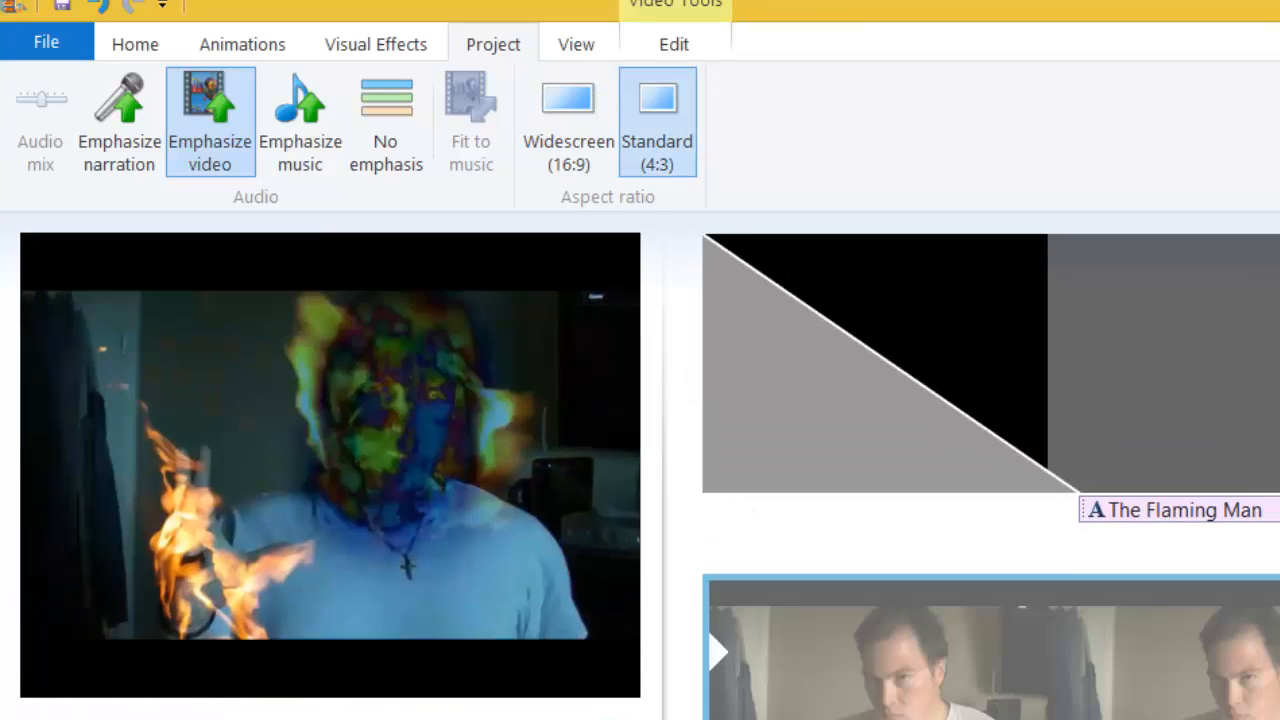
pyautogui.click(562, 140)
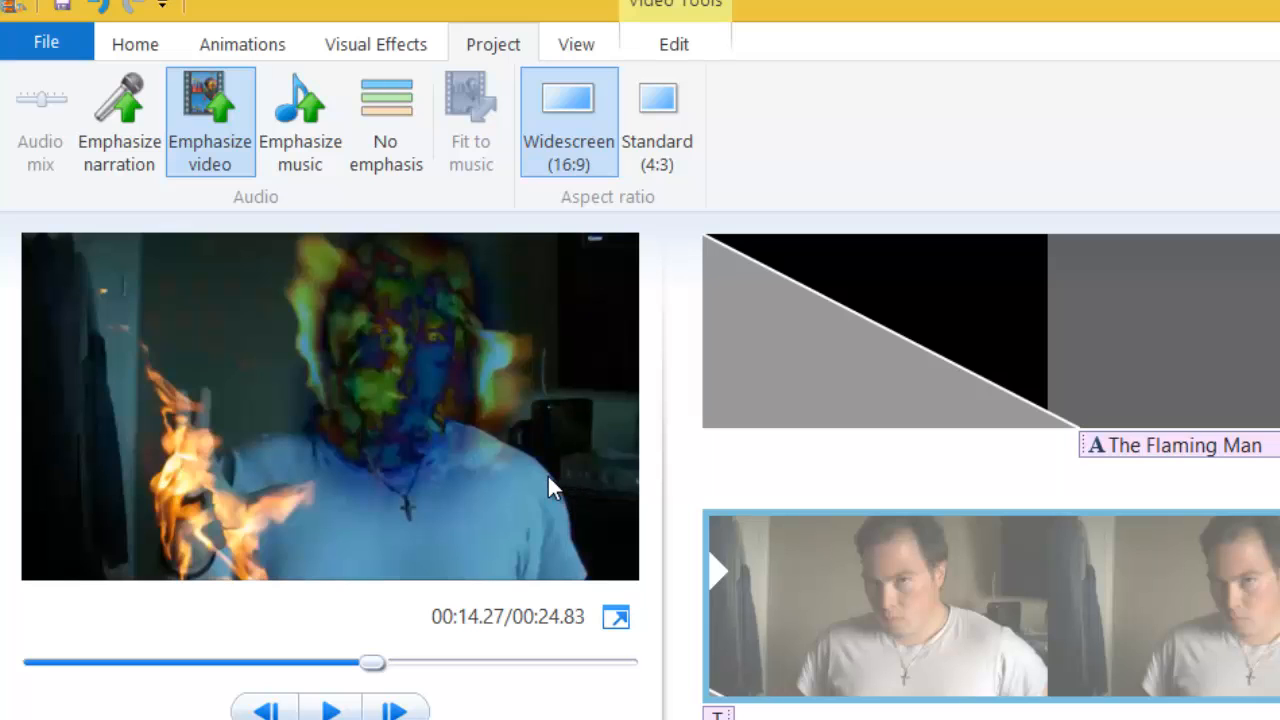
# Toggle the audio waveform display and cycle timeline thumbnails through every size, ending at medium
pyautogui.click(578, 45)
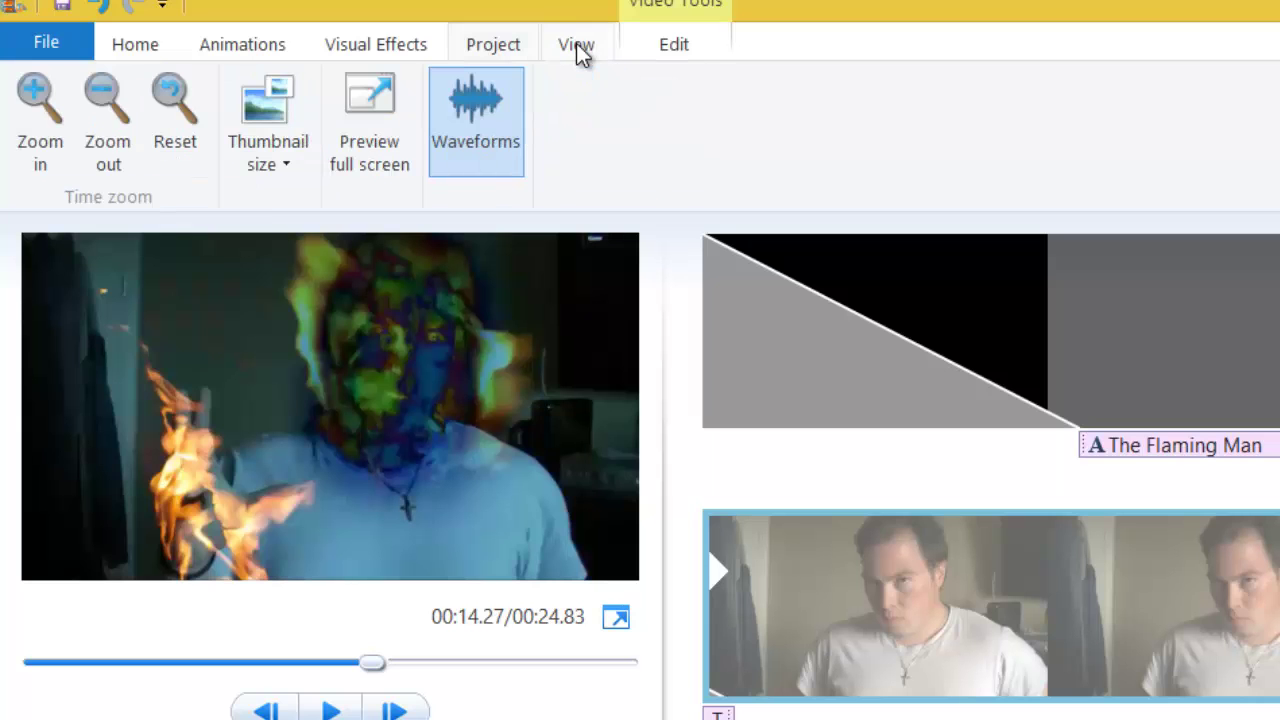
pyautogui.click(478, 134)
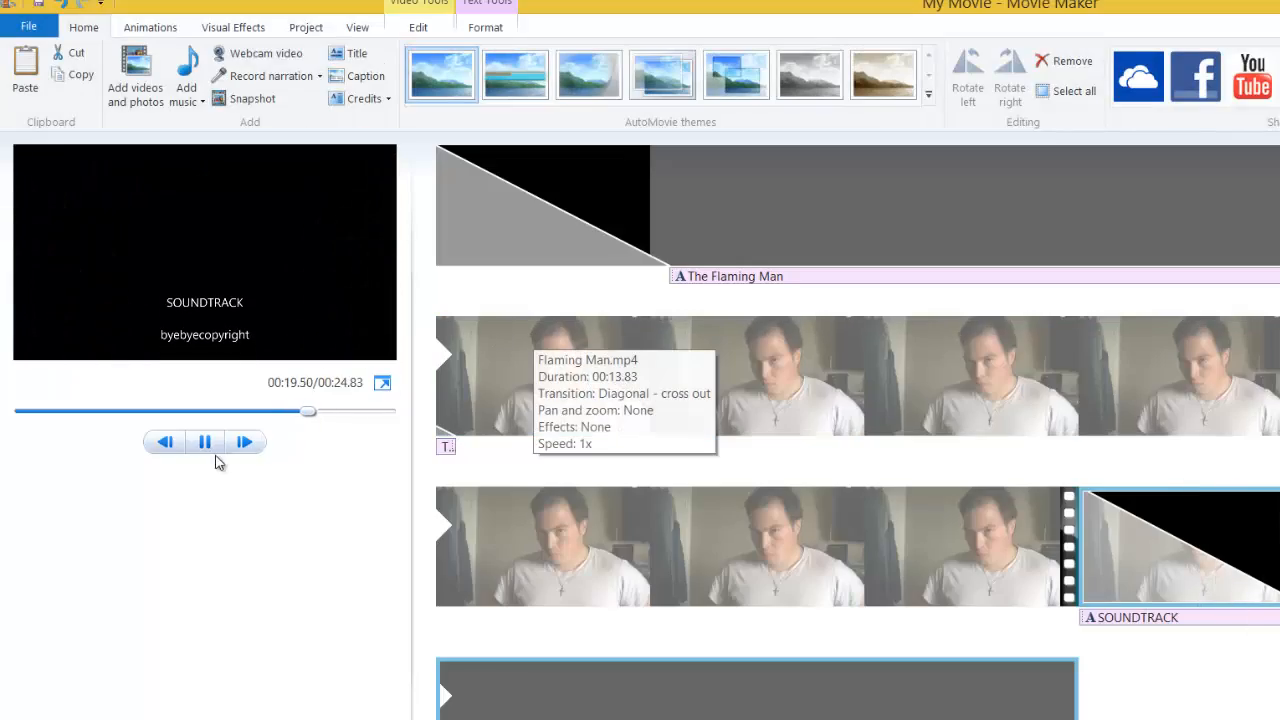
pyautogui.click(205, 443)
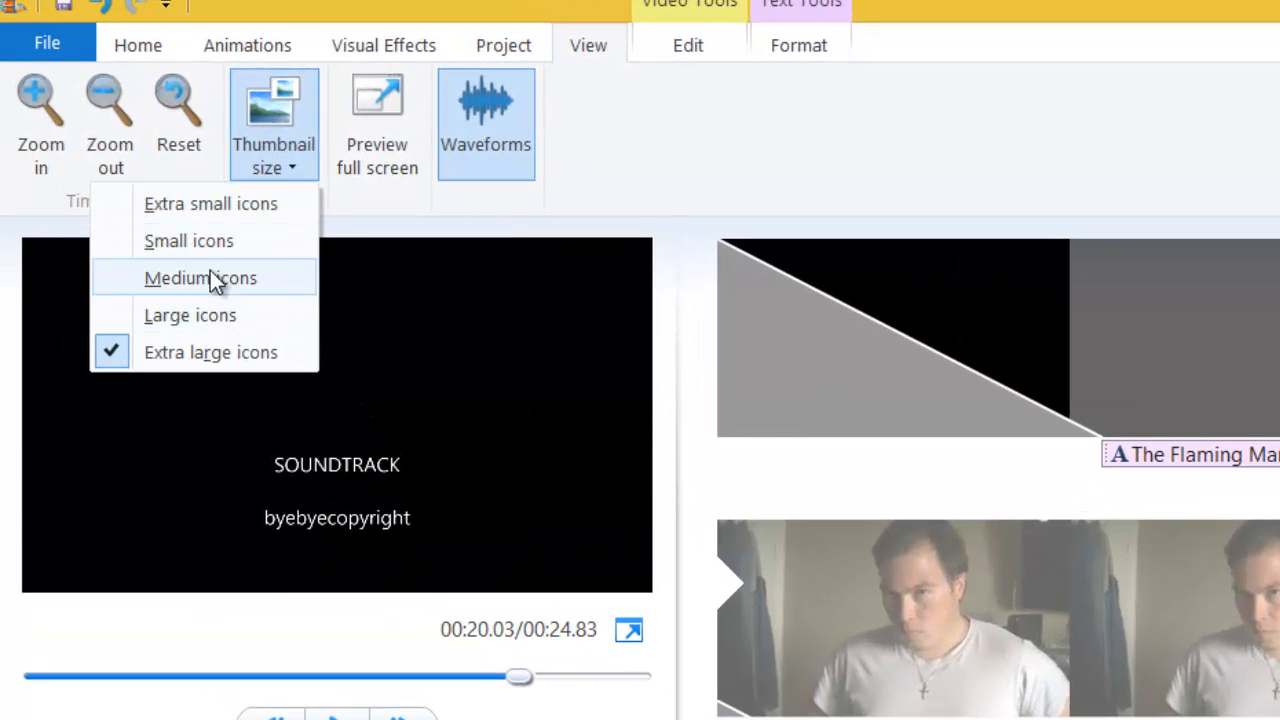
pyautogui.click(204, 203)
pyautogui.click(192, 135)
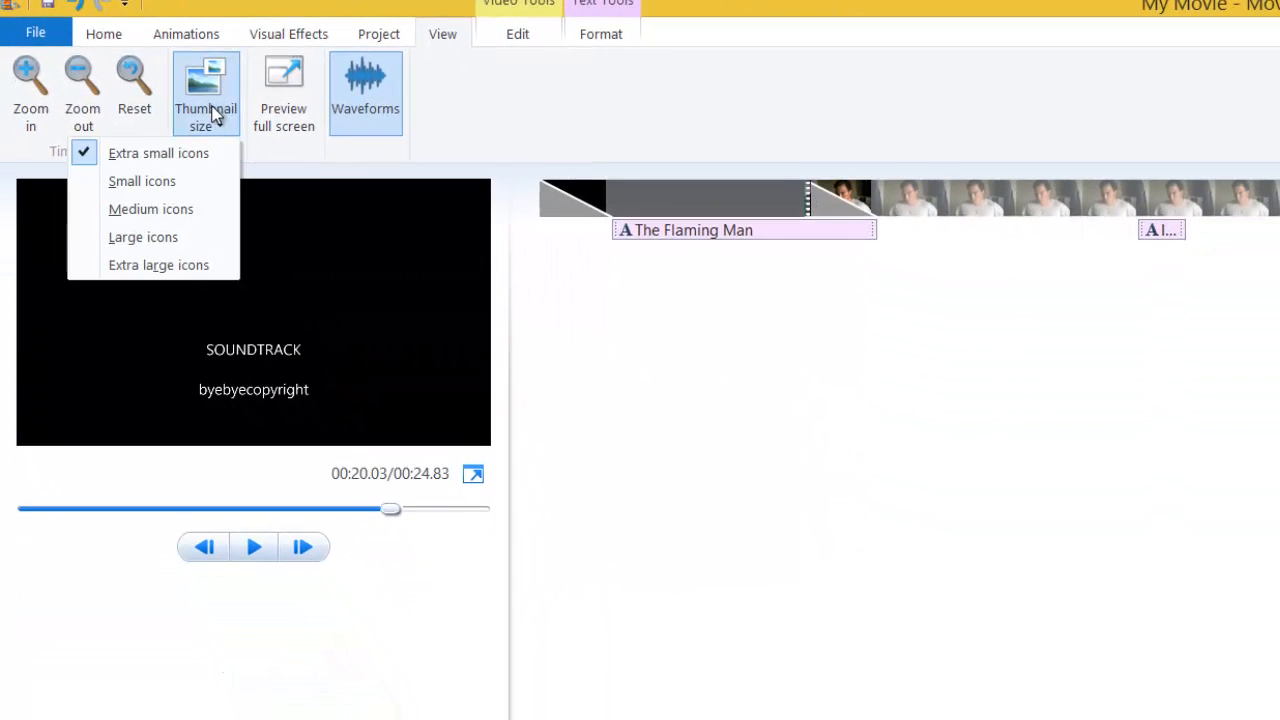
pyautogui.click(186, 180)
pyautogui.click(206, 120)
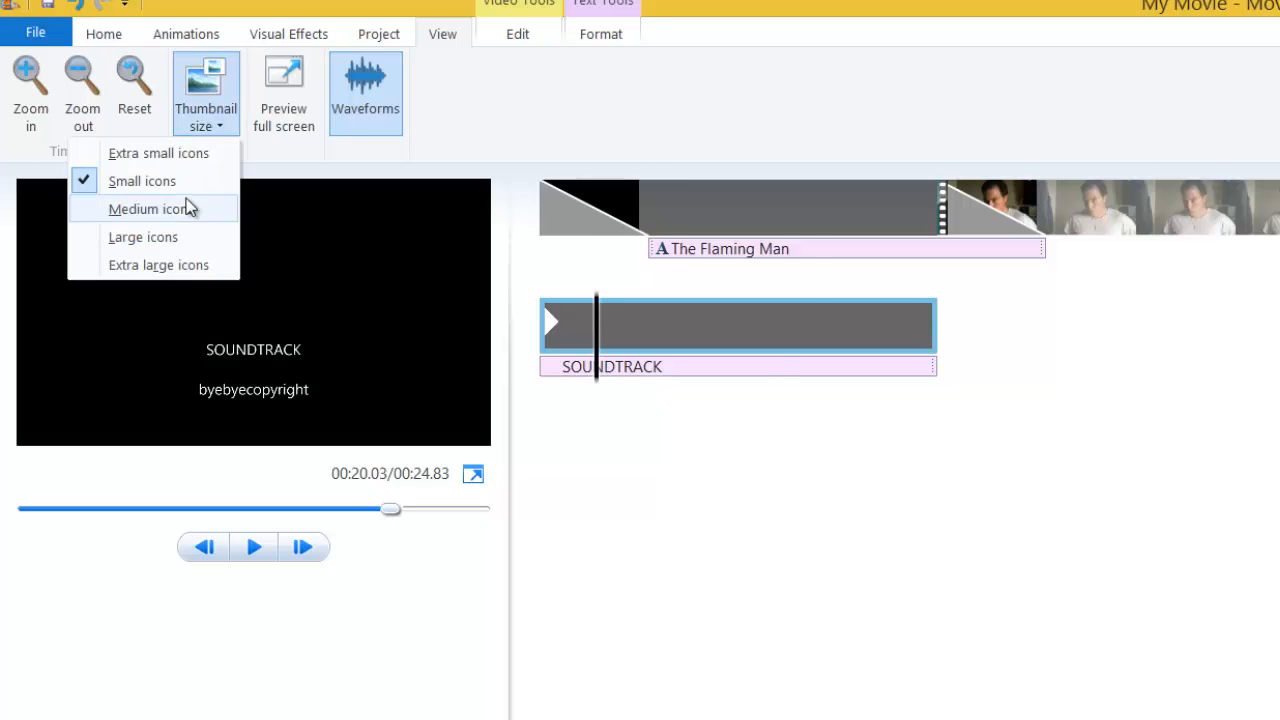
pyautogui.click(150, 209)
pyautogui.click(206, 120)
pyautogui.click(143, 237)
pyautogui.click(206, 120)
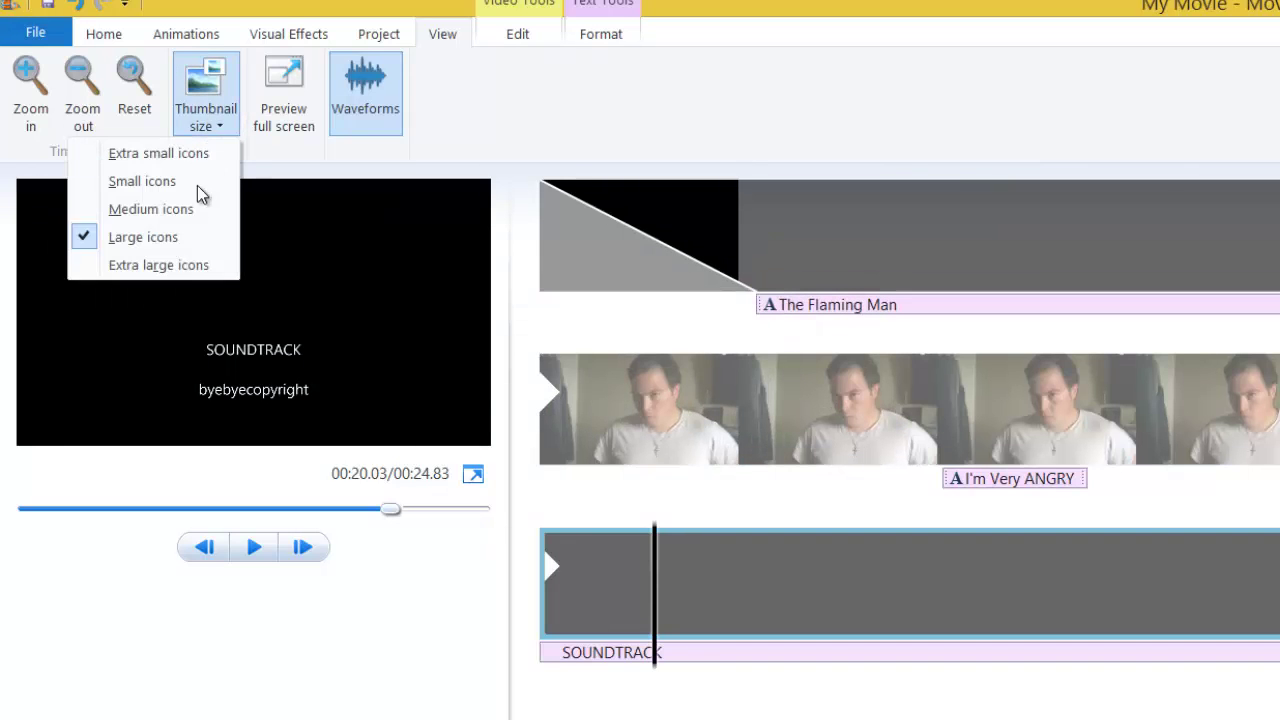
pyautogui.click(158, 265)
pyautogui.click(212, 120)
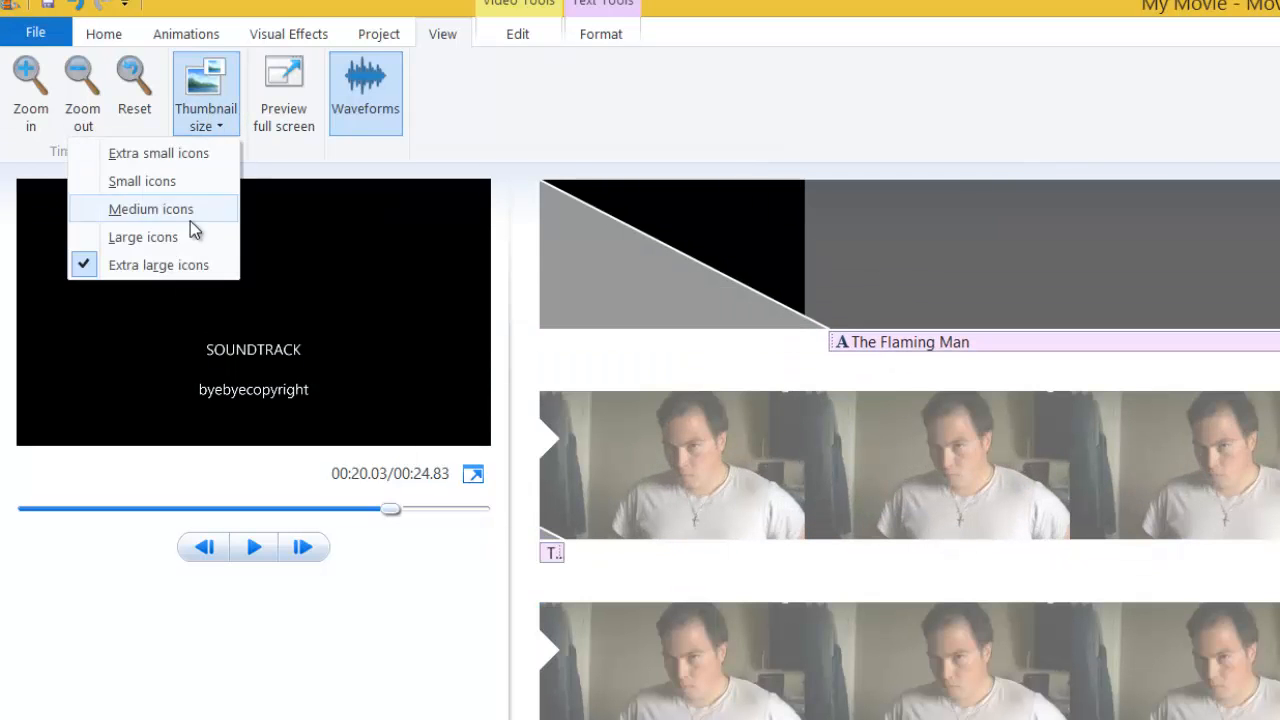
pyautogui.click(150, 209)
# Zoom the timeline in and out, reset the zoom, then set thumbnails to extra large
pyautogui.click(30, 90)
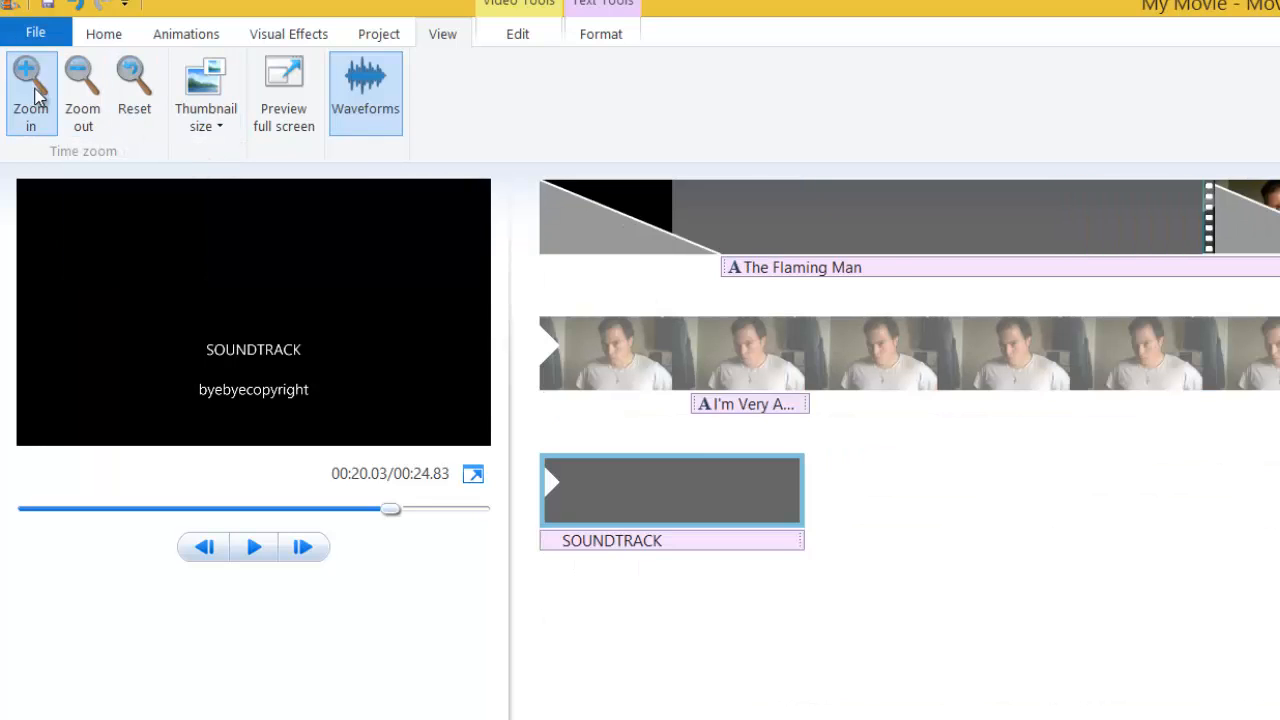
pyautogui.click(80, 92)
pyautogui.click(134, 92)
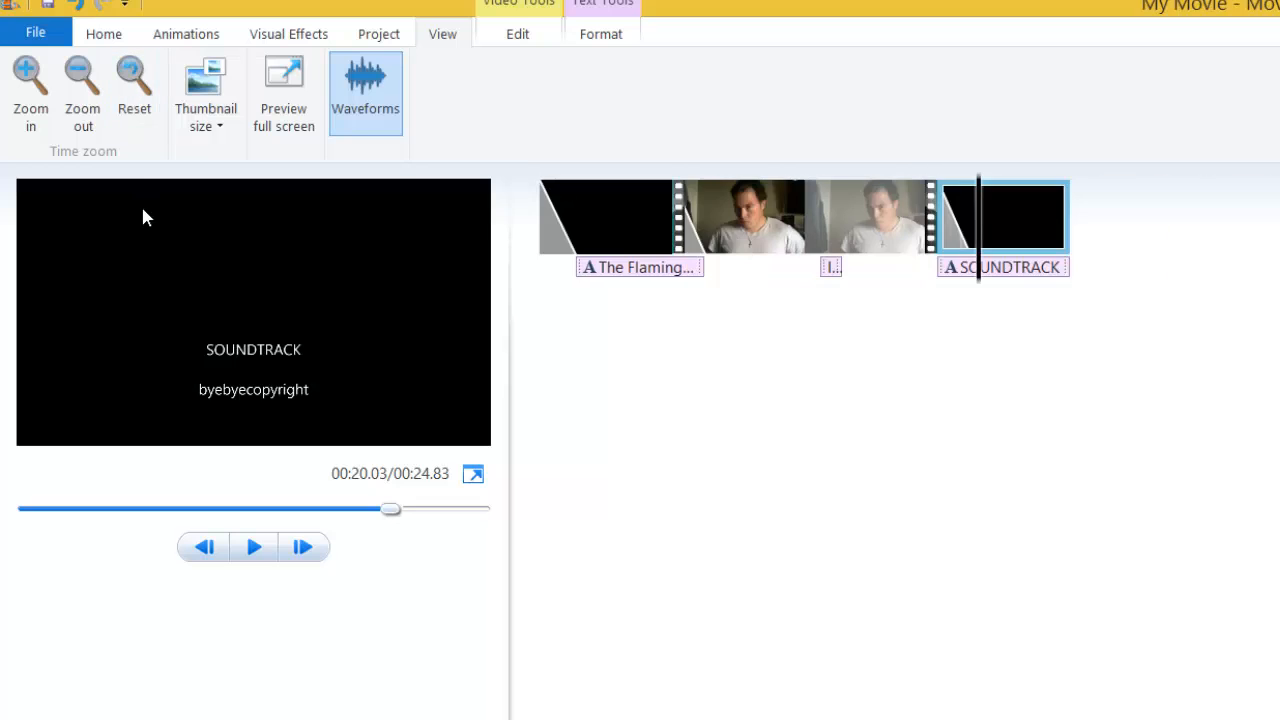
pyautogui.click(206, 108)
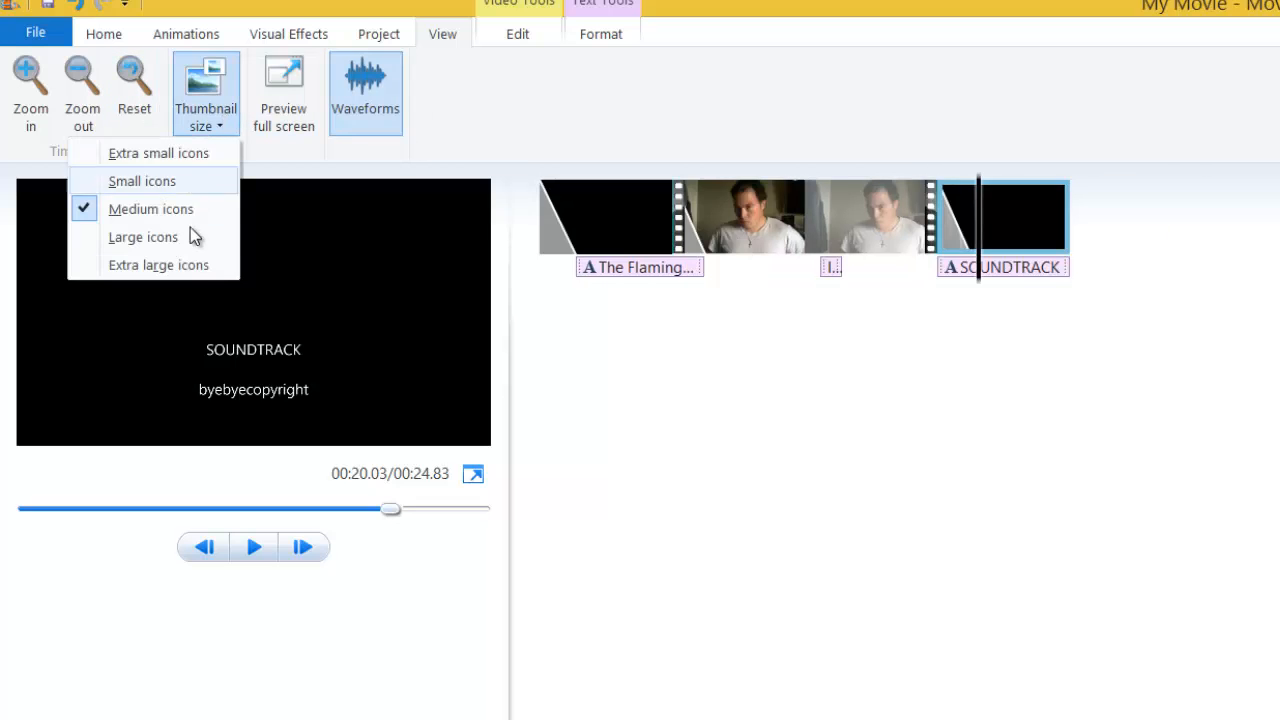
pyautogui.click(158, 265)
# Give the SOUNDTRACK credits a dark orange background and try a 1-second duration
pyautogui.click(510, 36)
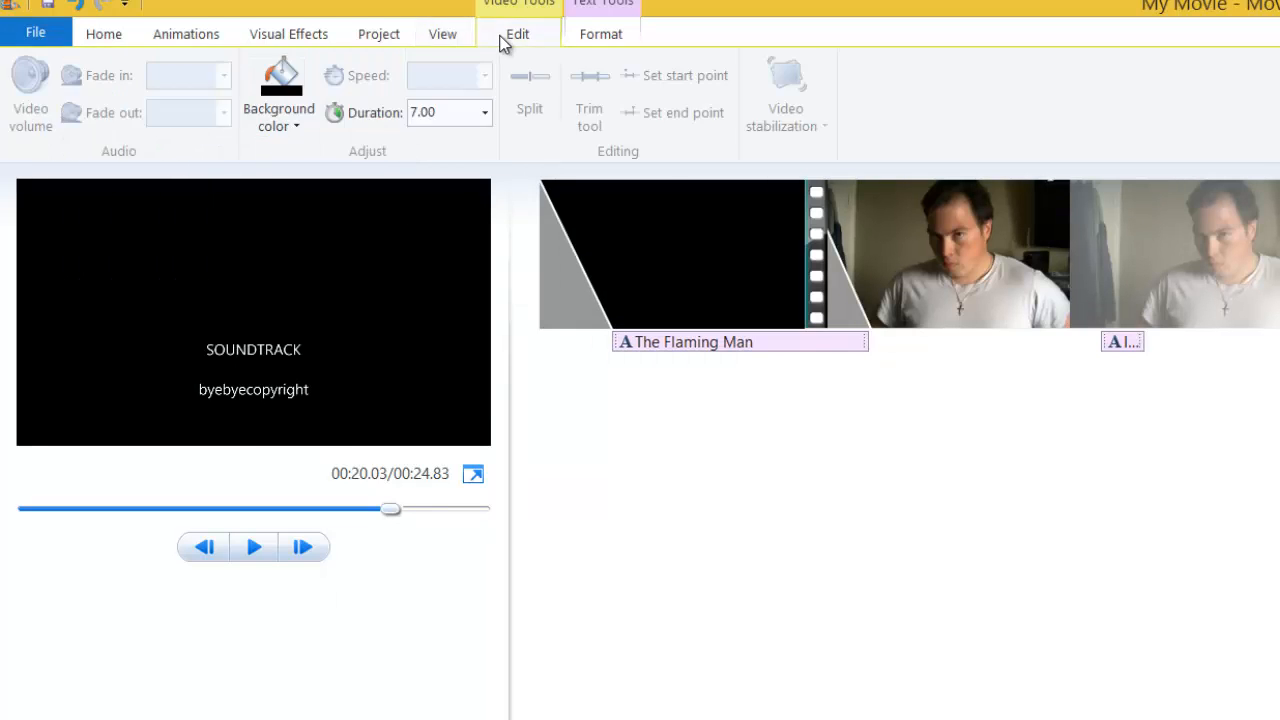
pyautogui.click(300, 122)
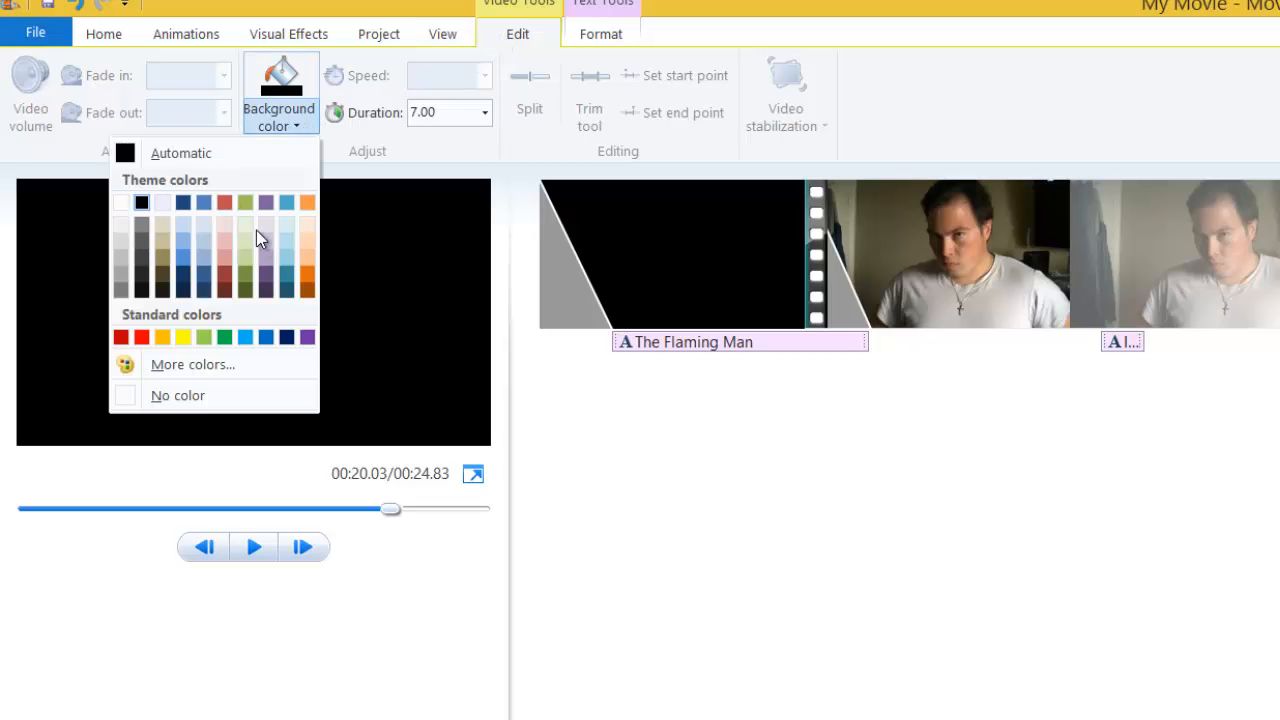
pyautogui.click(306, 283)
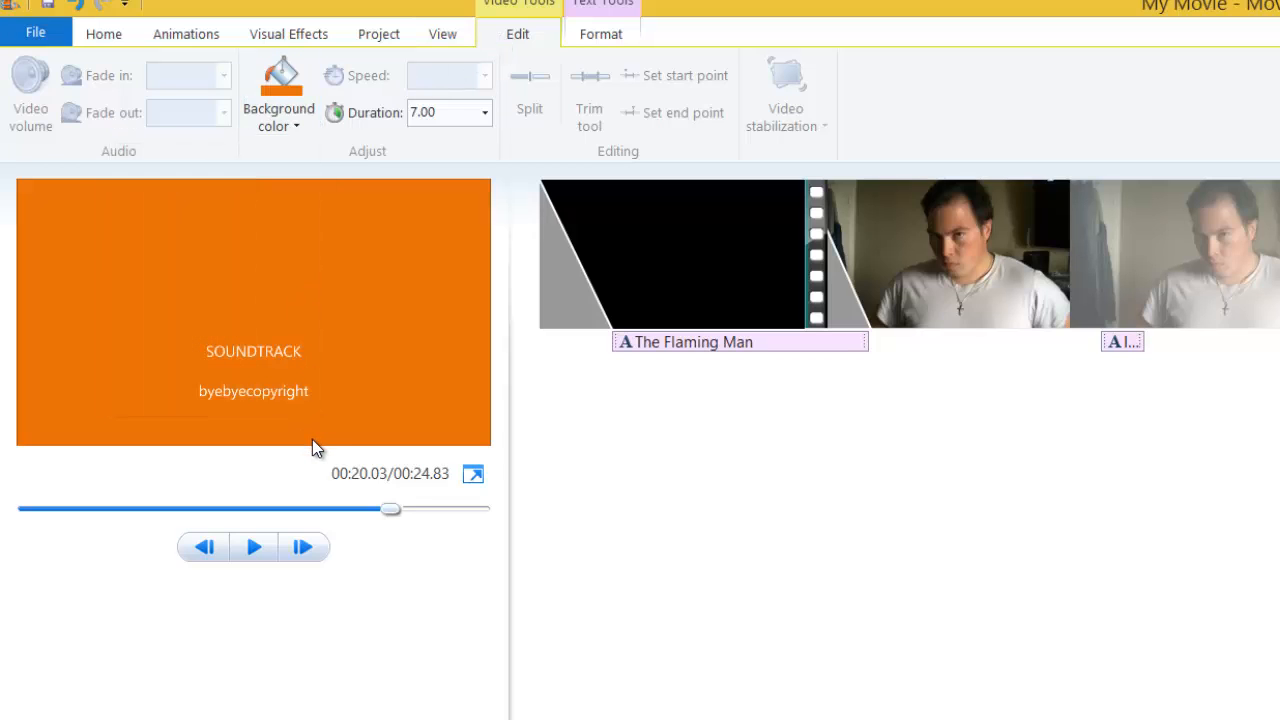
pyautogui.click(486, 114)
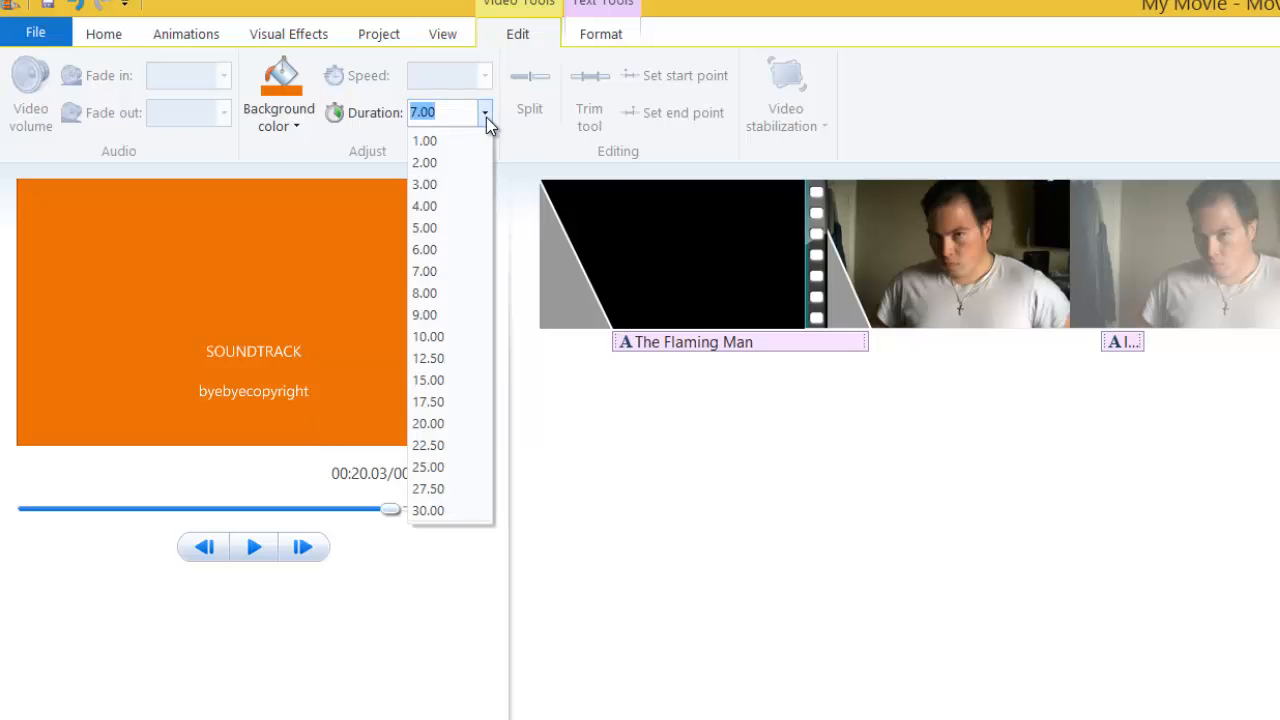
pyautogui.click(430, 142)
# Set the credits back to 7 seconds and play the preview to check
pyautogui.moveTo(478, 510)
pyautogui.mouseDown()
pyautogui.moveTo(202, 509)
pyautogui.moveTo(480, 510)
pyautogui.mouseUp()
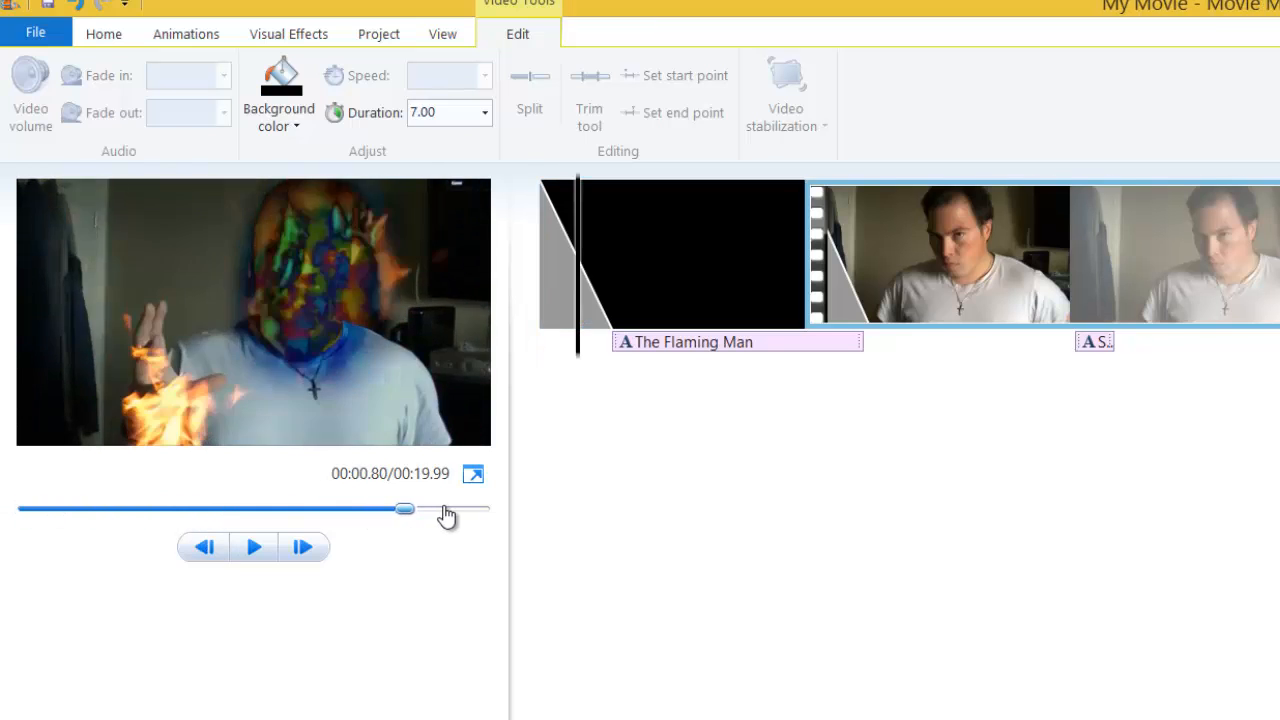
pyautogui.click(486, 113)
pyautogui.click(440, 283)
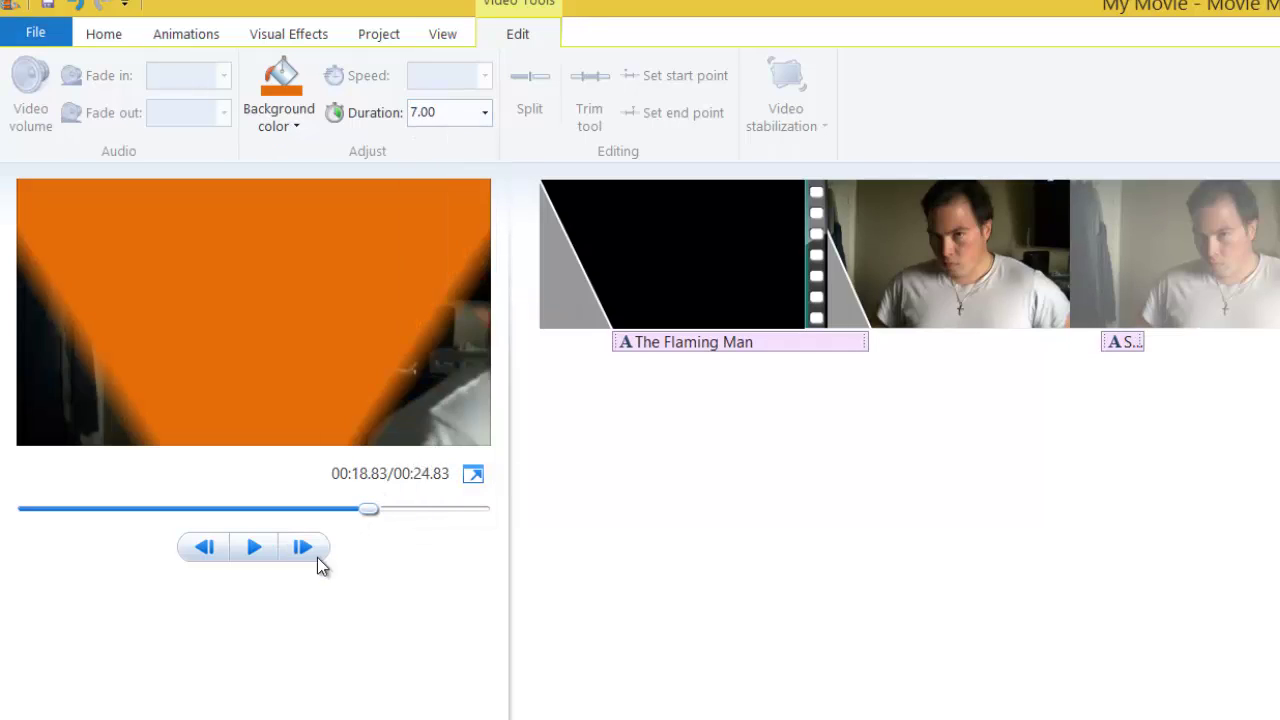
pyautogui.click(257, 548)
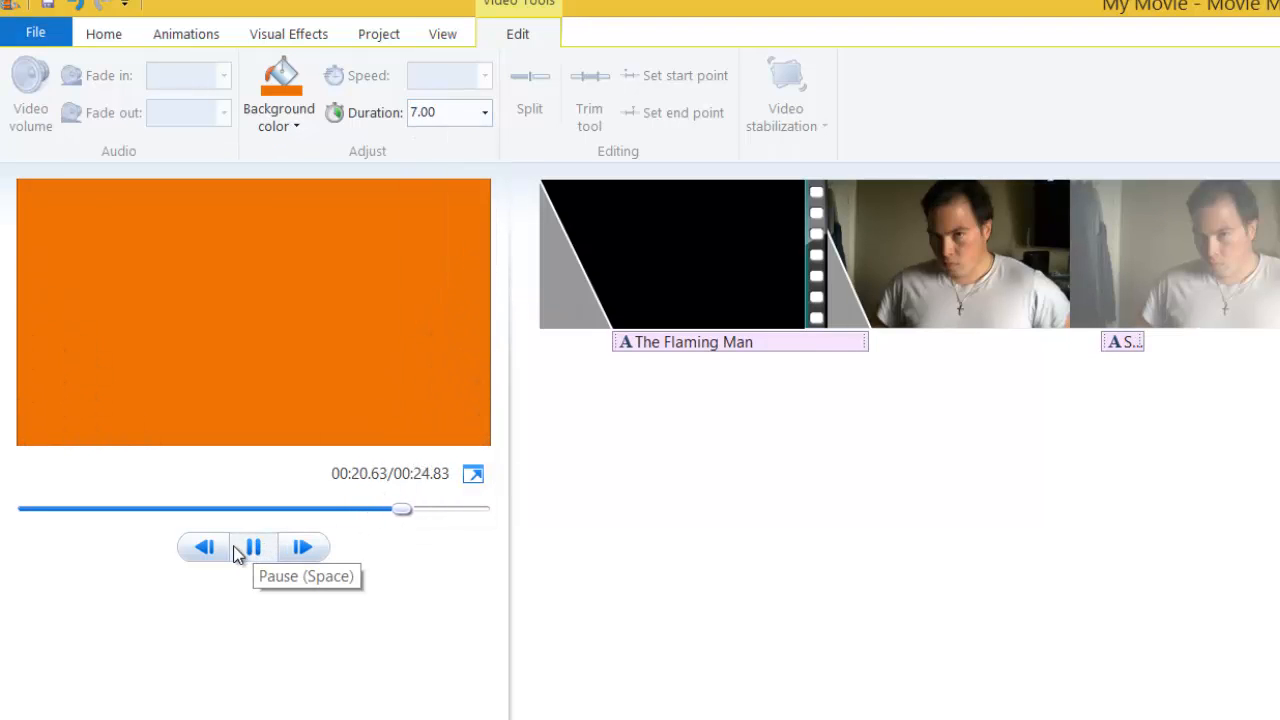
pyautogui.click(252, 547)
pyautogui.click(234, 509)
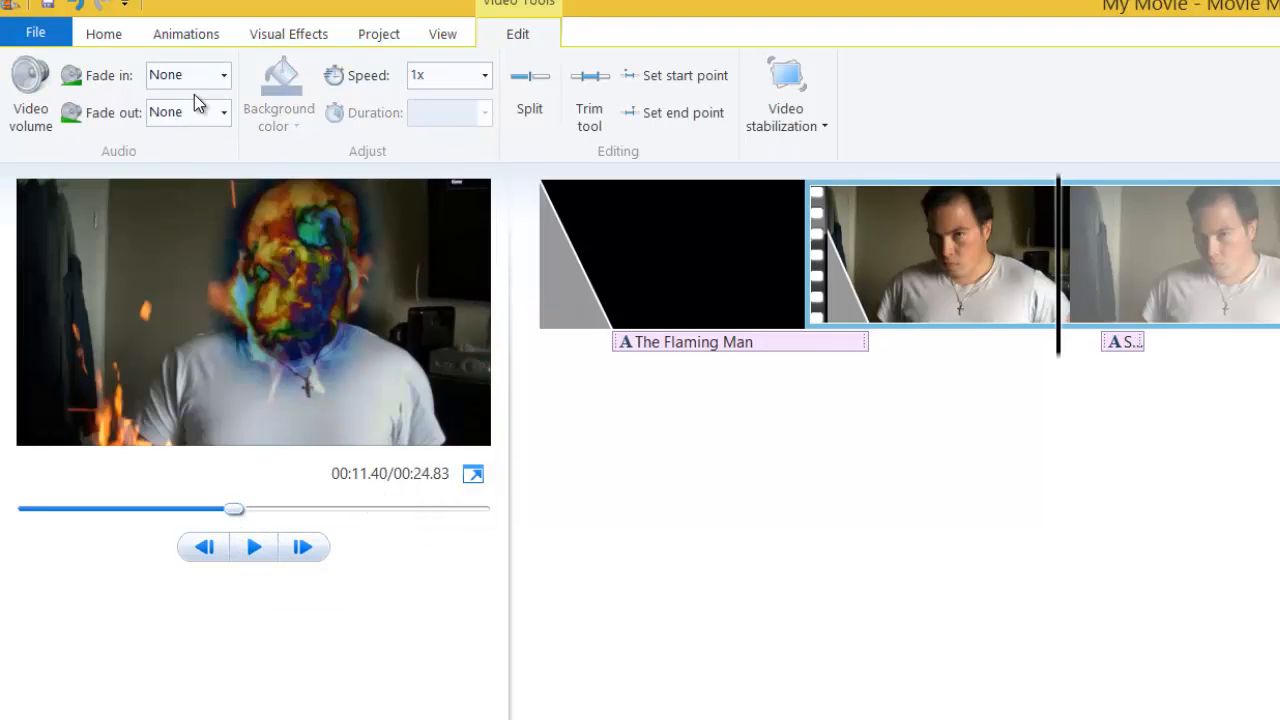
# Set the video clip's audio to fade in Slow and fade out Fast, then play it back
pyautogui.click(223, 77)
pyautogui.click(170, 120)
pyautogui.click(224, 113)
pyautogui.click(163, 206)
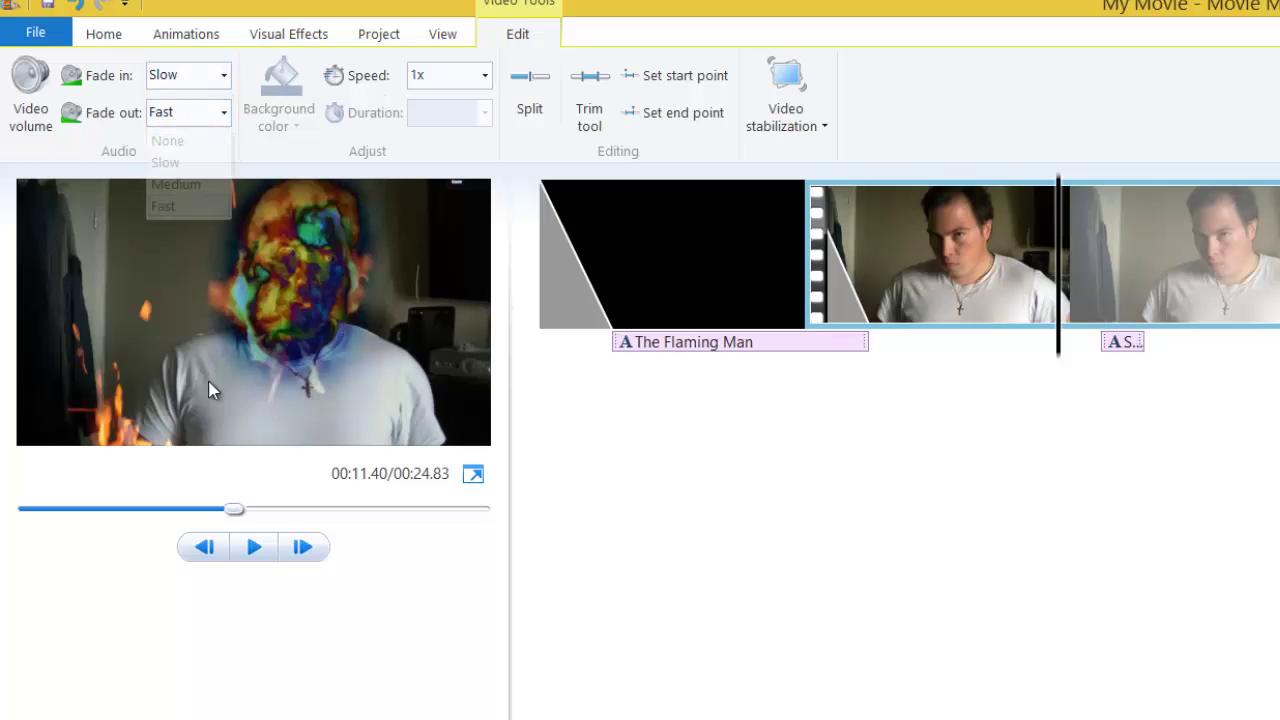
pyautogui.click(254, 547)
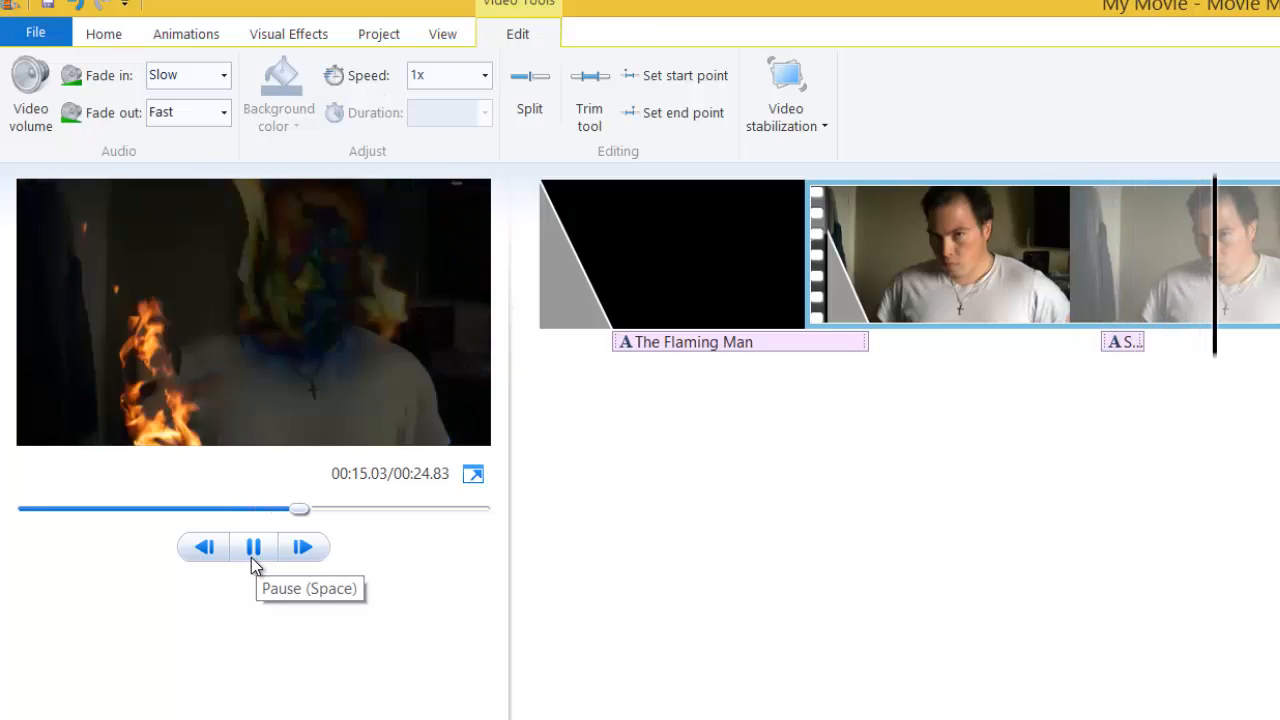
# Select the caption clips and scrub the preview into the closing orange credits
pyautogui.click(1136, 346)
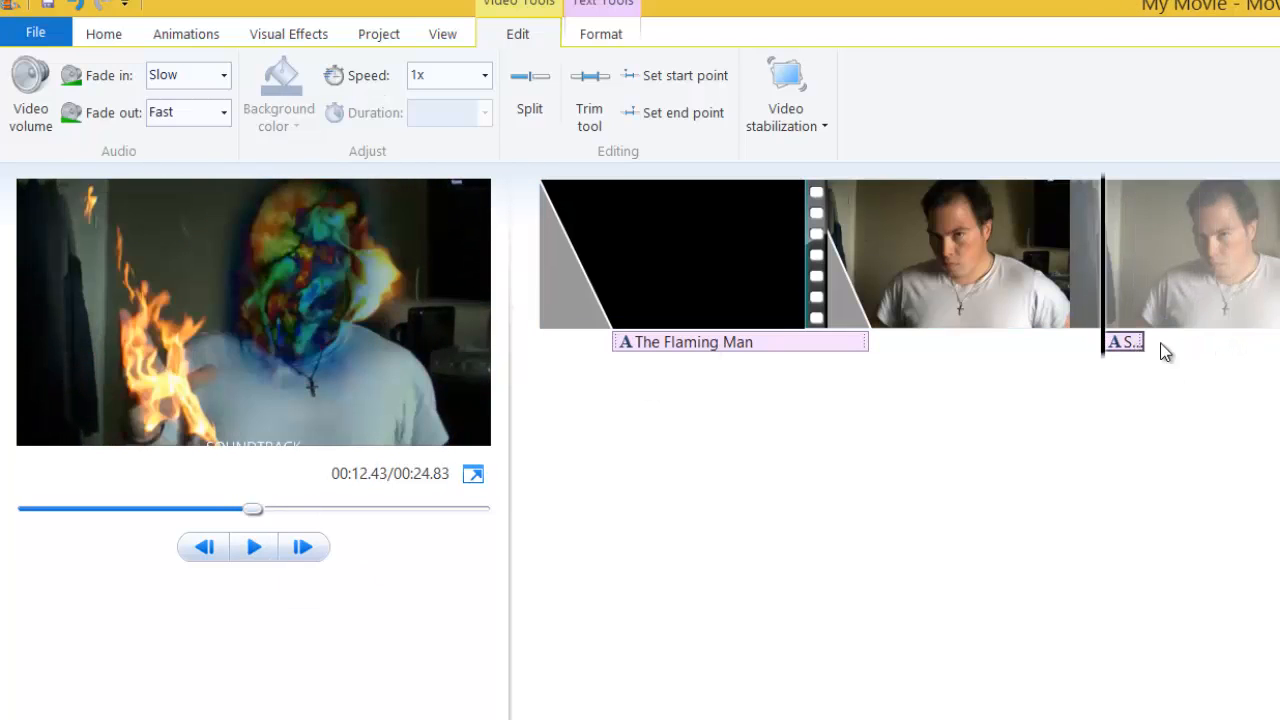
pyautogui.click(1268, 346)
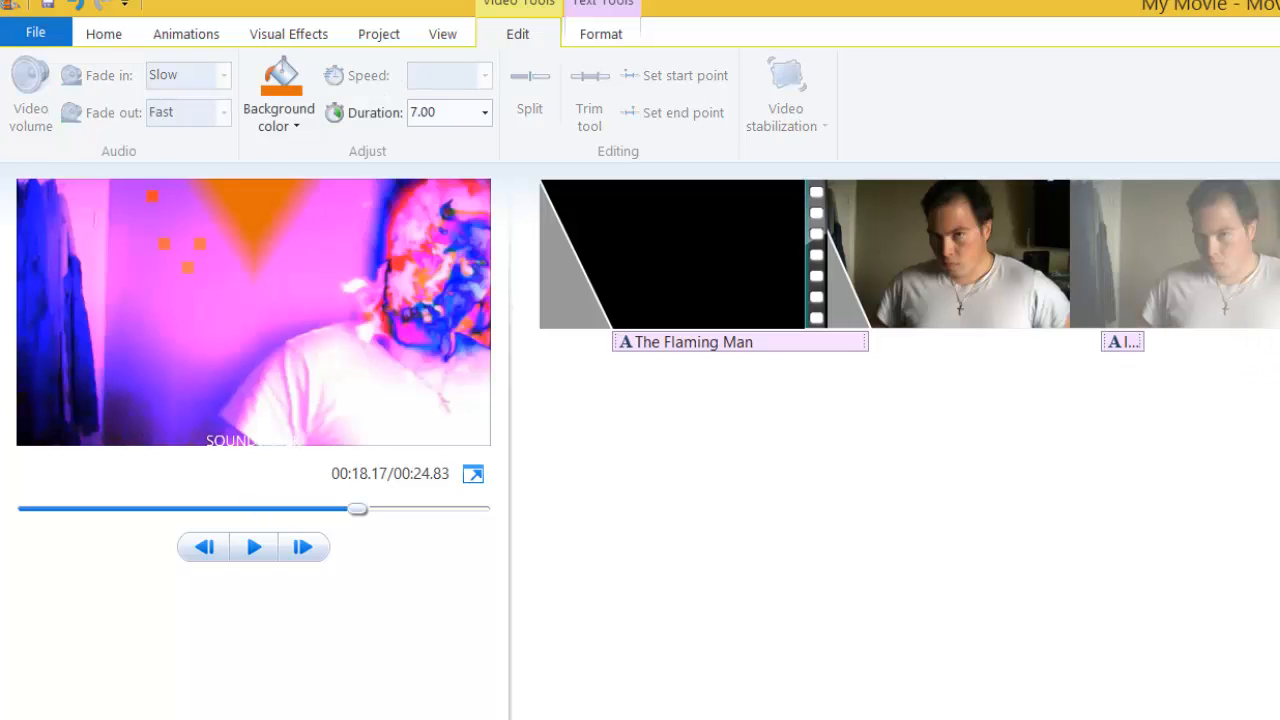
pyautogui.moveTo(358, 509); pyautogui.dragTo(388, 509)
pyautogui.moveTo(390, 509); pyautogui.dragTo(440, 510)
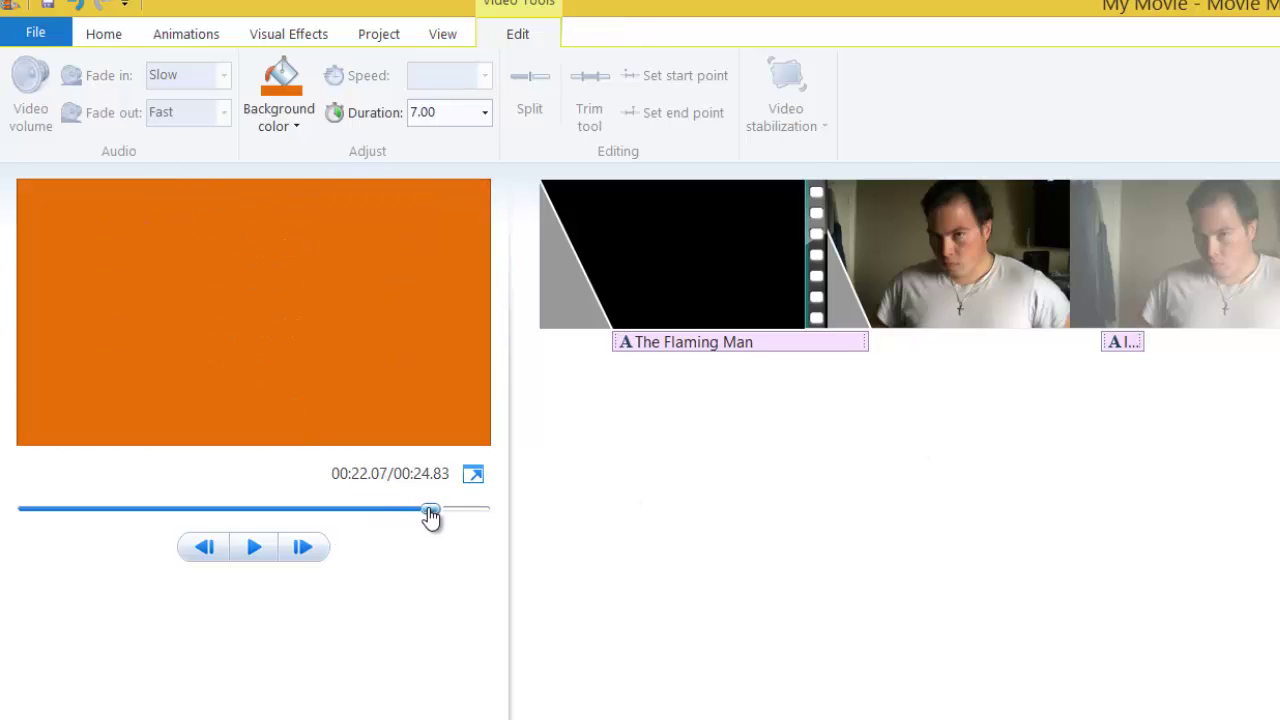
# Set the credits background colour to black, then dismiss the More colors picker unchanged
pyautogui.click(281, 116)
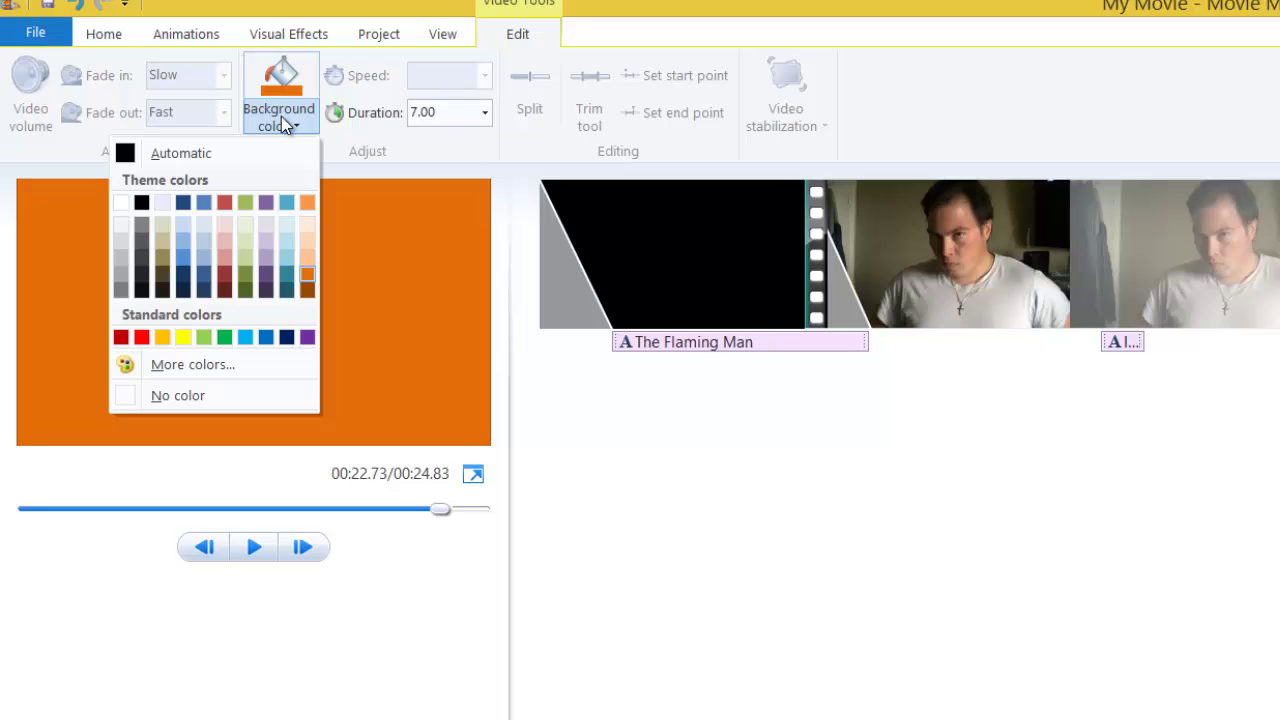
pyautogui.click(169, 154)
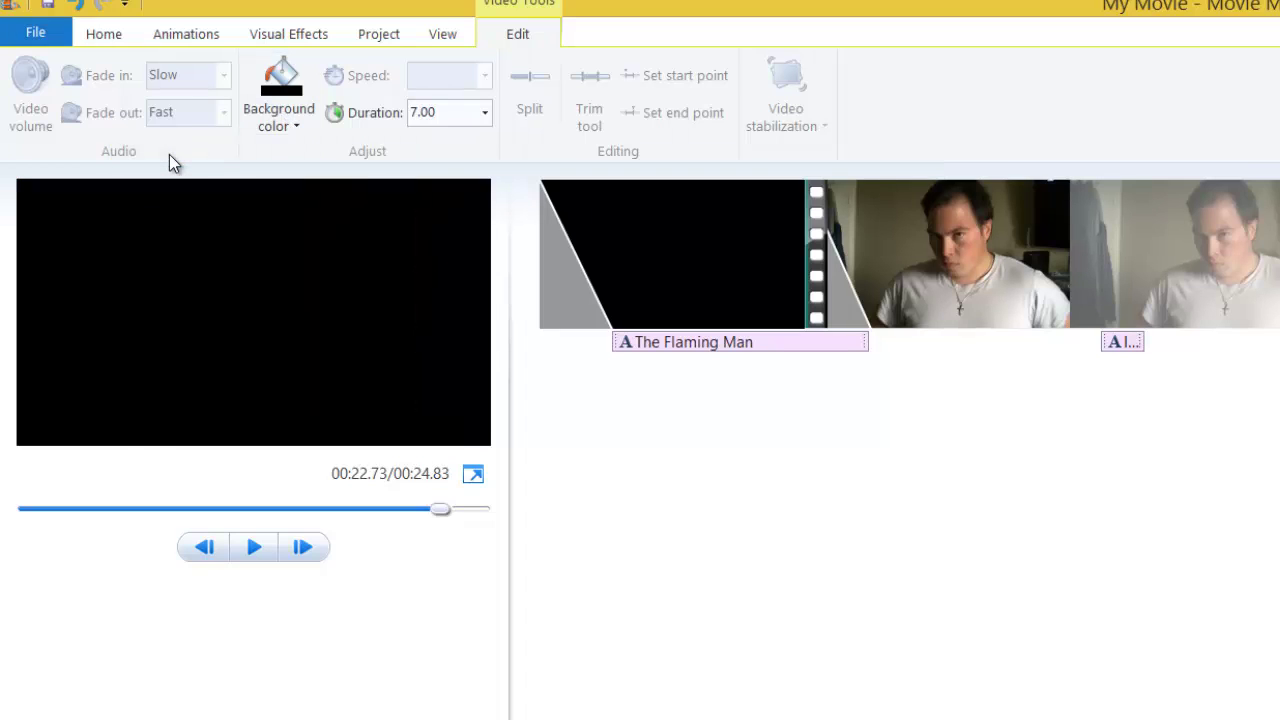
pyautogui.click(285, 120)
pyautogui.click(182, 366)
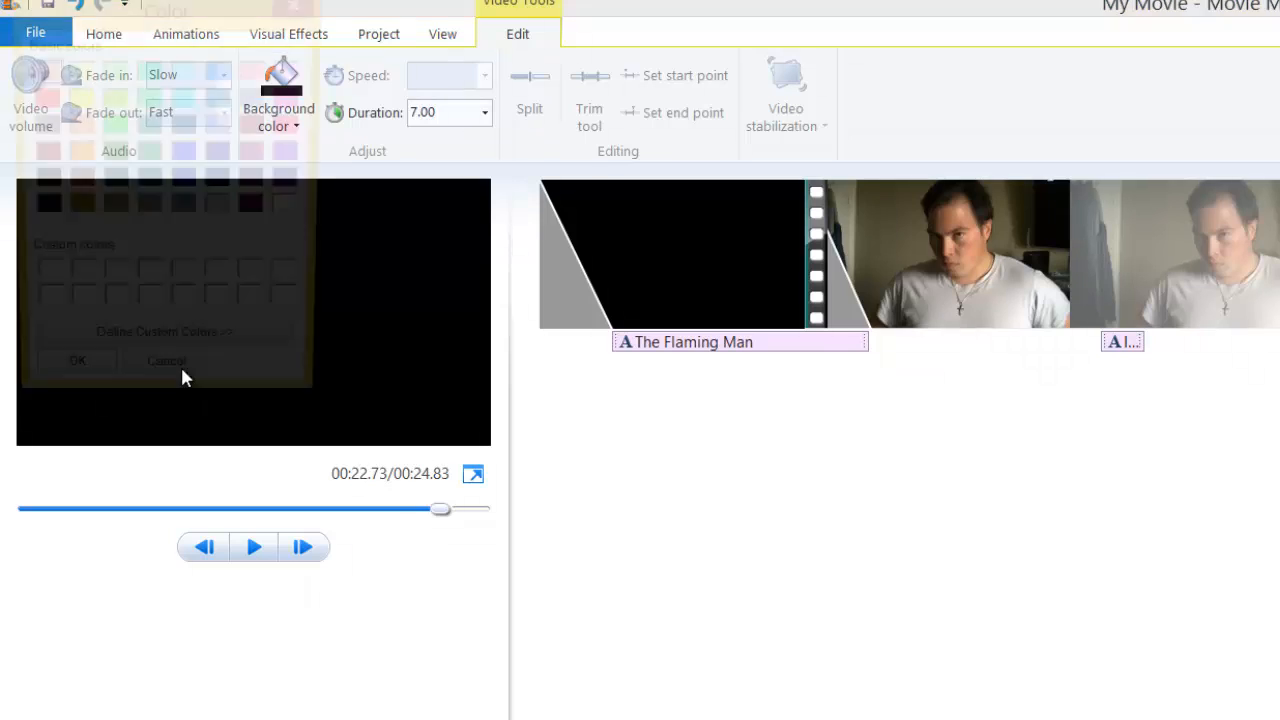
pyautogui.click(166, 385)
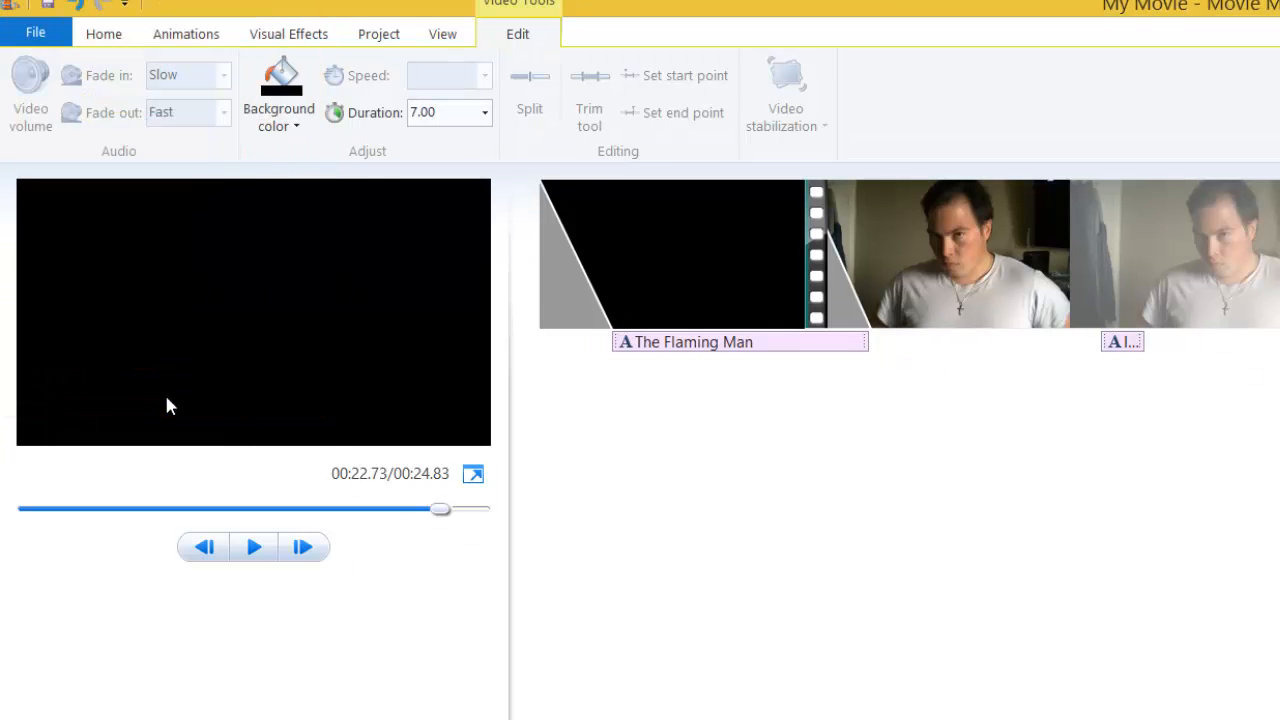
# Select the flaming-head video clip and move the playhead partway into it
pyautogui.click(1004, 265)
pyautogui.moveTo(870, 298); pyautogui.dragTo(985, 303)
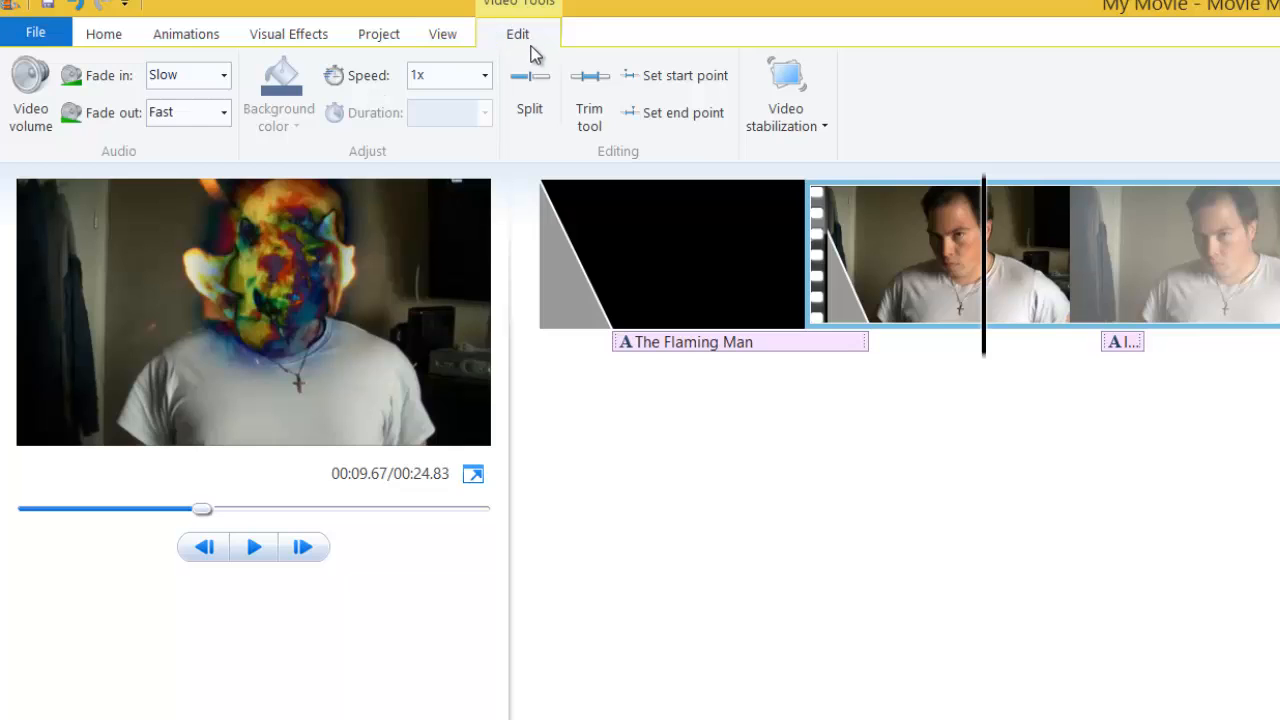
# Adjust the clip's start and end points in the Trim tool, then cancel so it keeps its full length
pyautogui.click(589, 97)
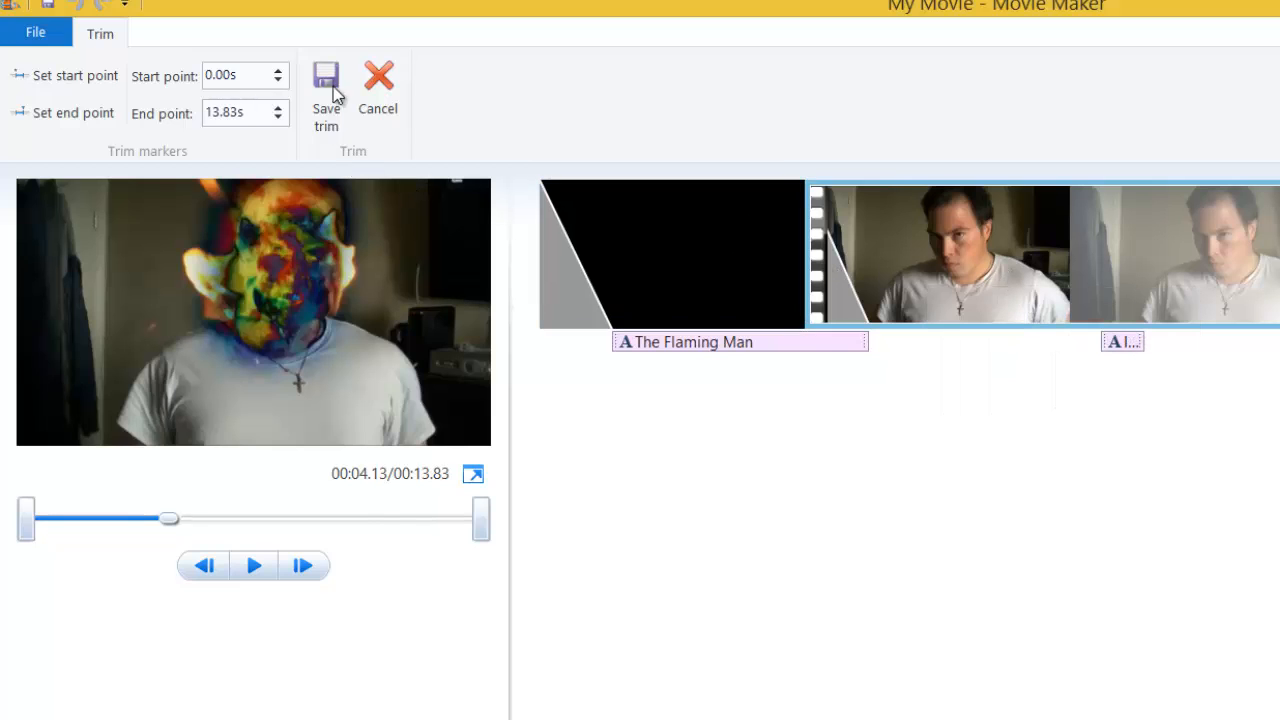
pyautogui.click(278, 69)
pyautogui.click(279, 69)
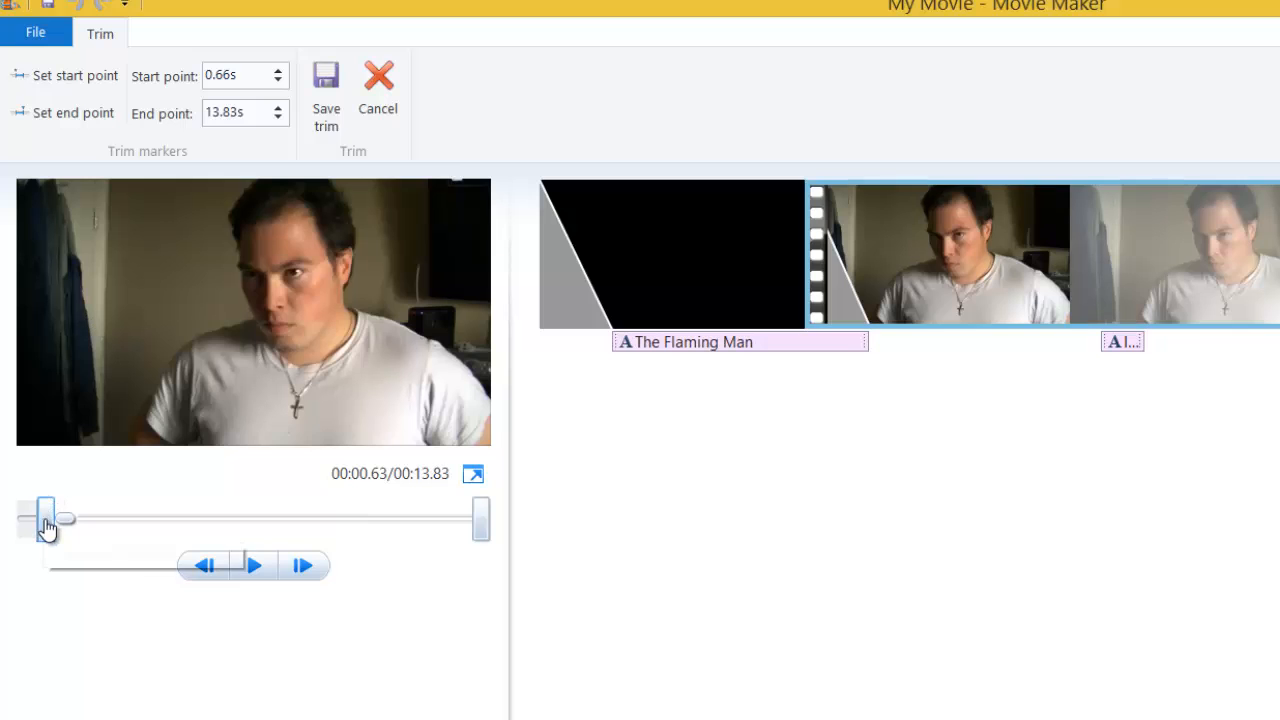
pyautogui.moveTo(47, 512); pyautogui.dragTo(127, 520)
pyautogui.moveTo(480, 520); pyautogui.dragTo(316, 520)
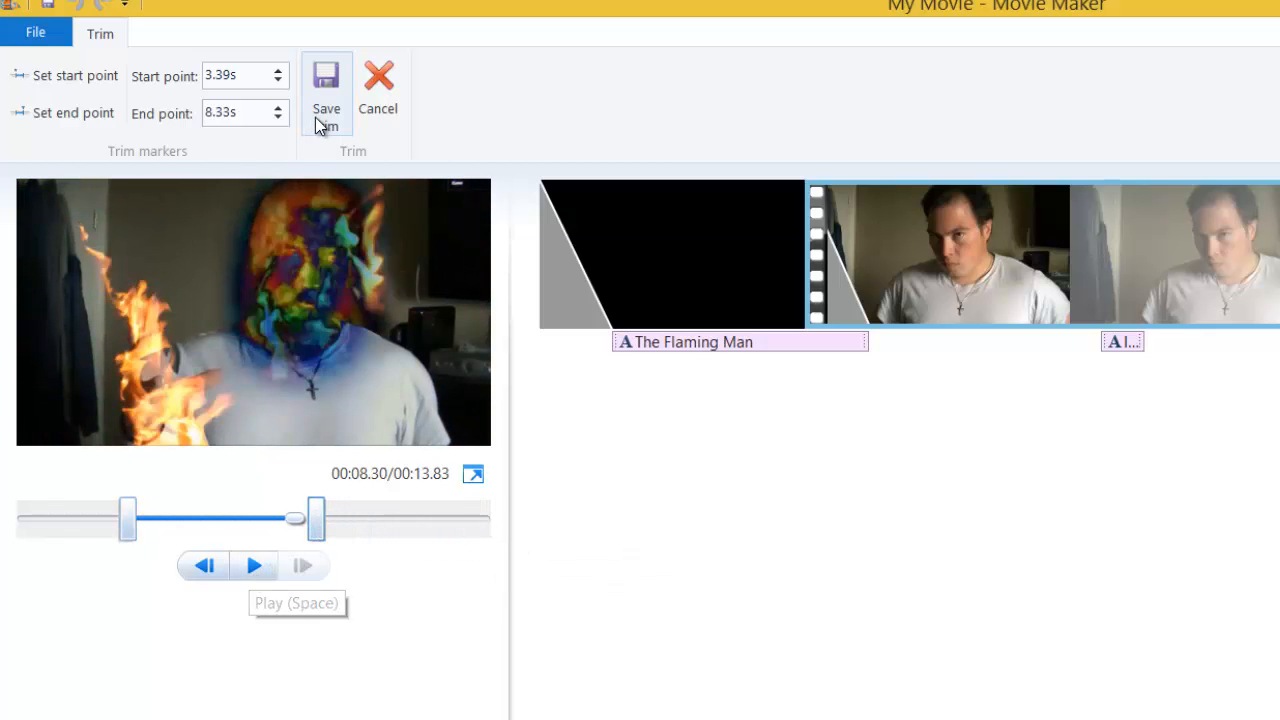
pyautogui.click(366, 105)
pyautogui.click(484, 78)
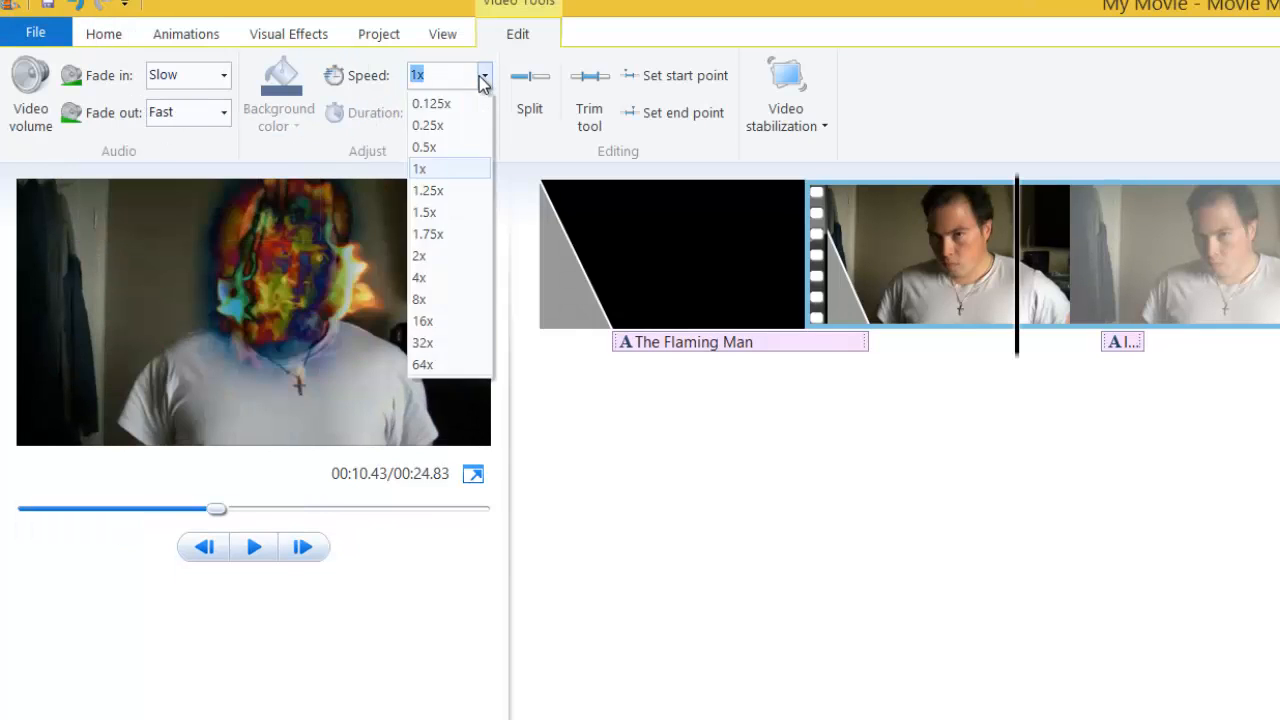
pyautogui.click(424, 366)
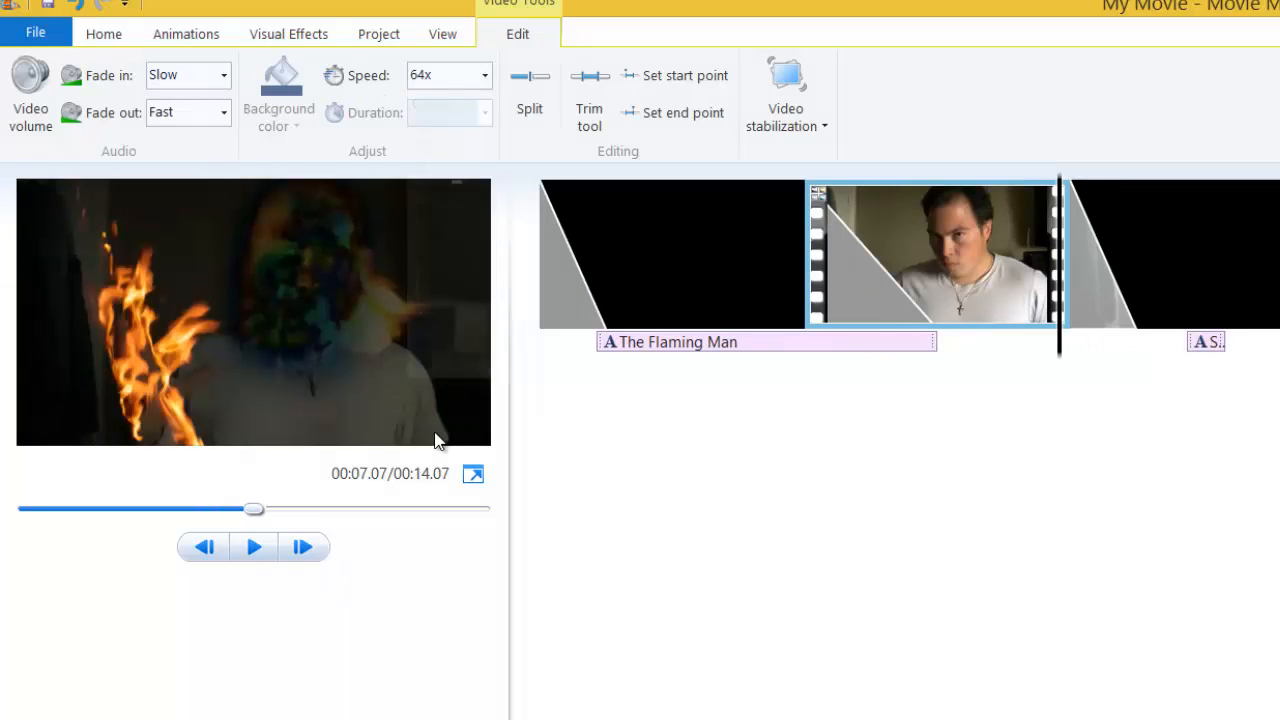
pyautogui.moveTo(253, 509); pyautogui.dragTo(10, 515)
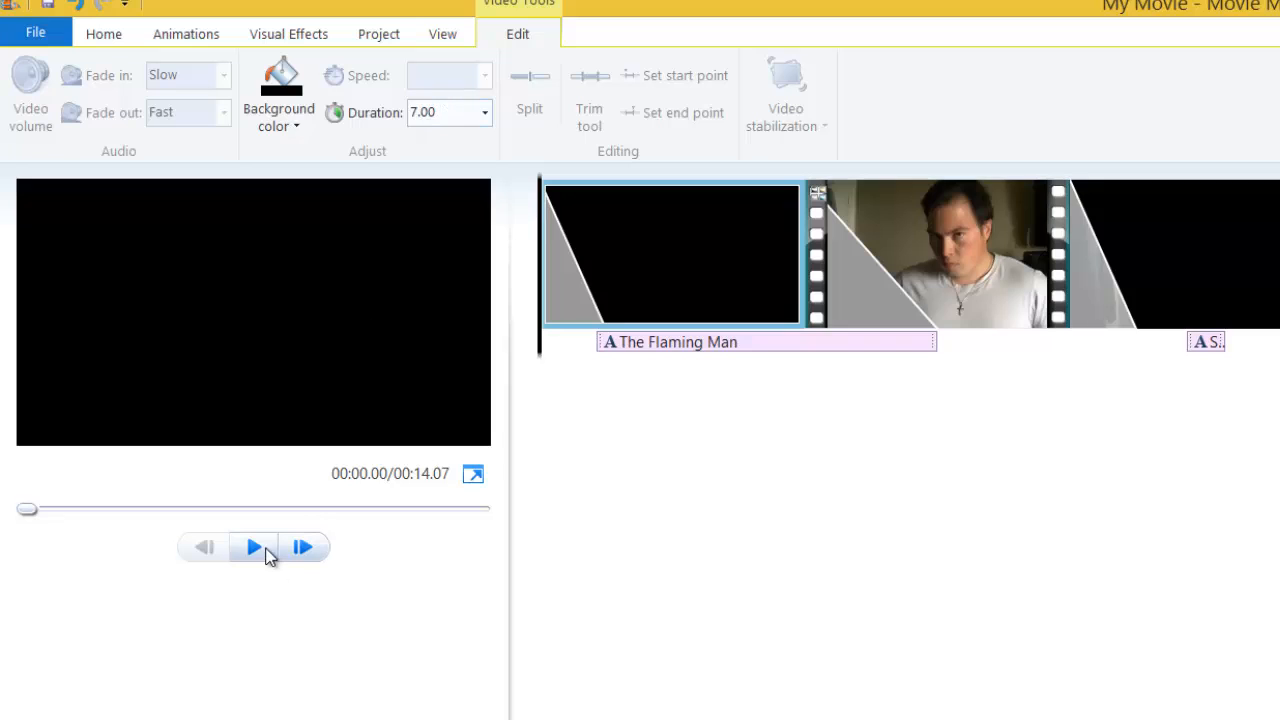
pyautogui.click(255, 547)
pyautogui.click(852, 225)
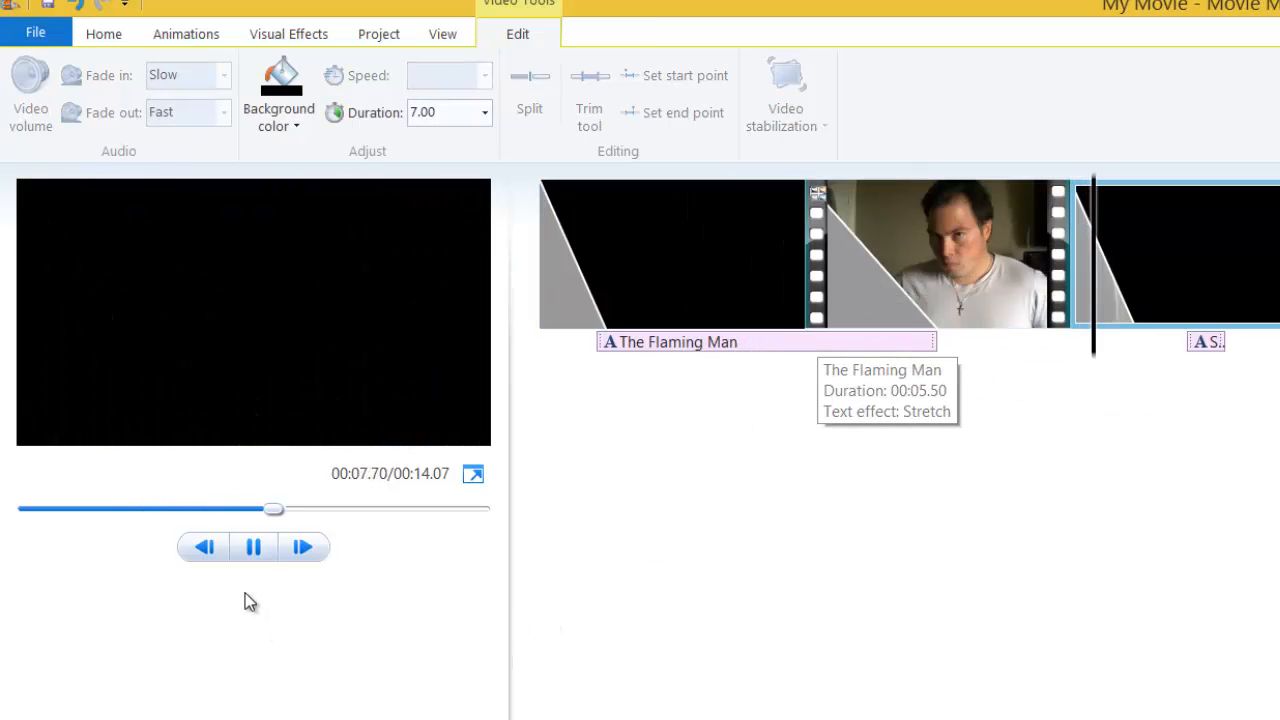
pyautogui.click(253, 547)
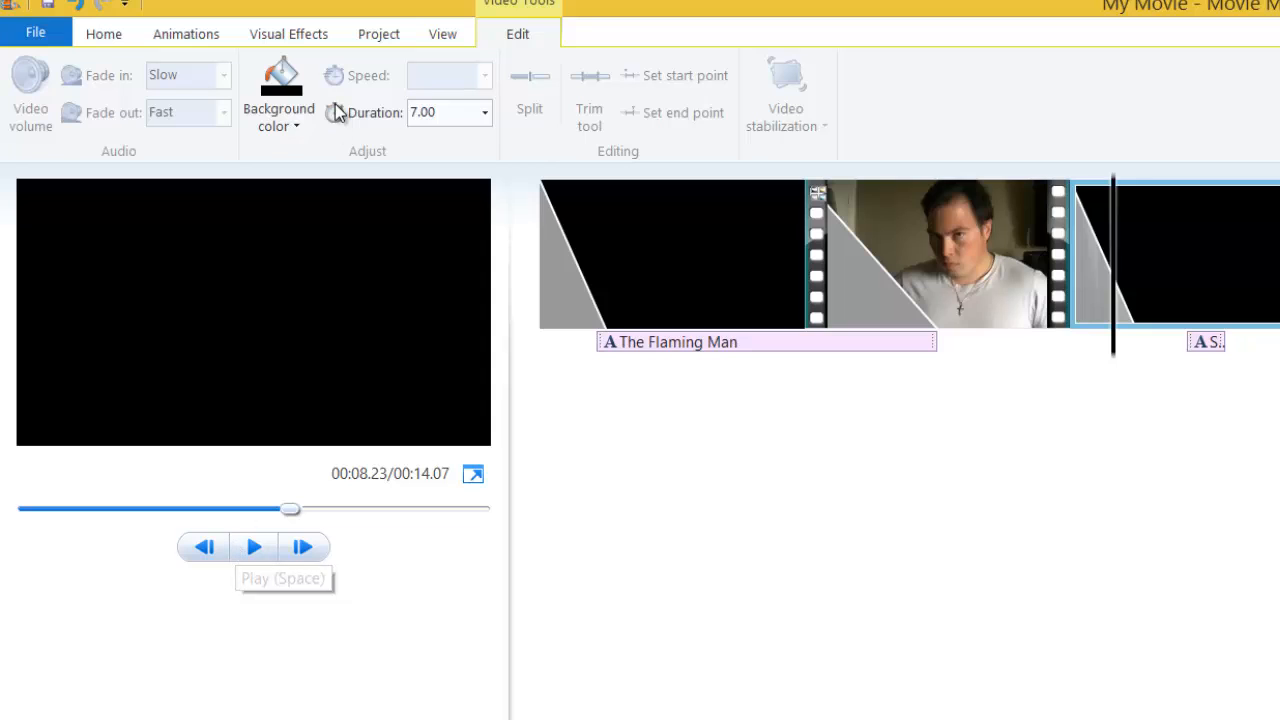
pyautogui.click(1028, 285)
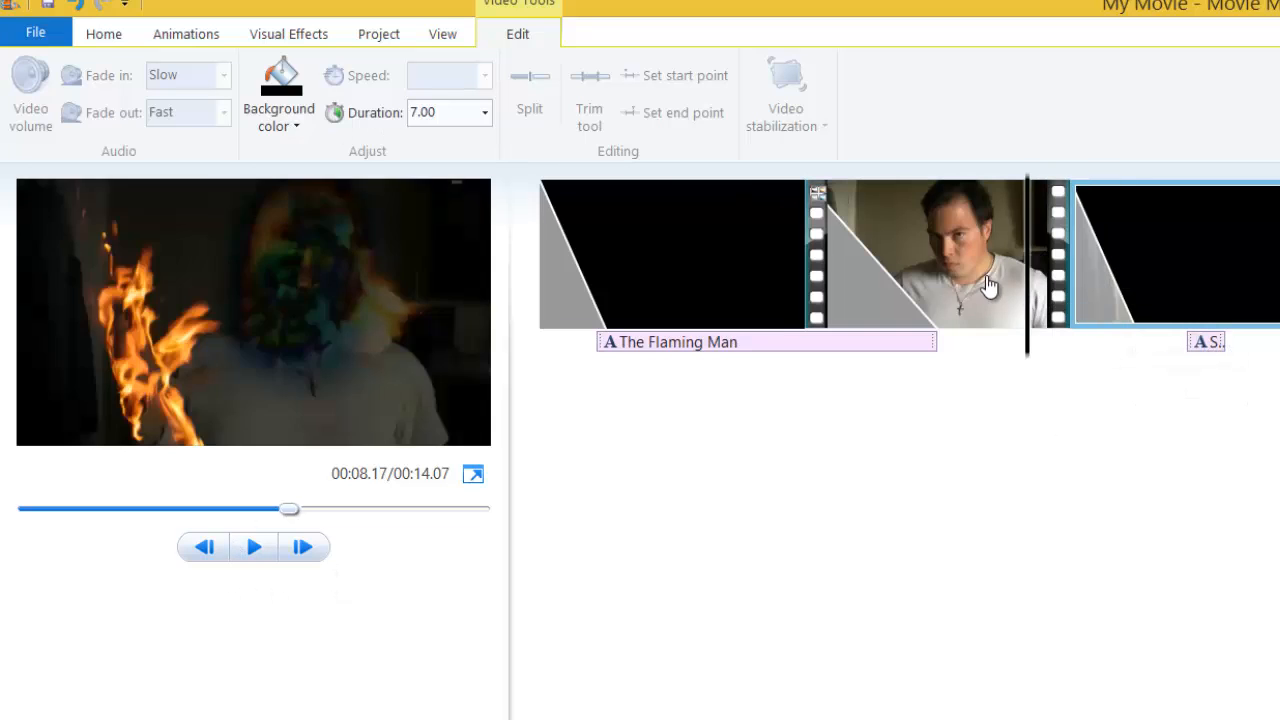
pyautogui.click(998, 255)
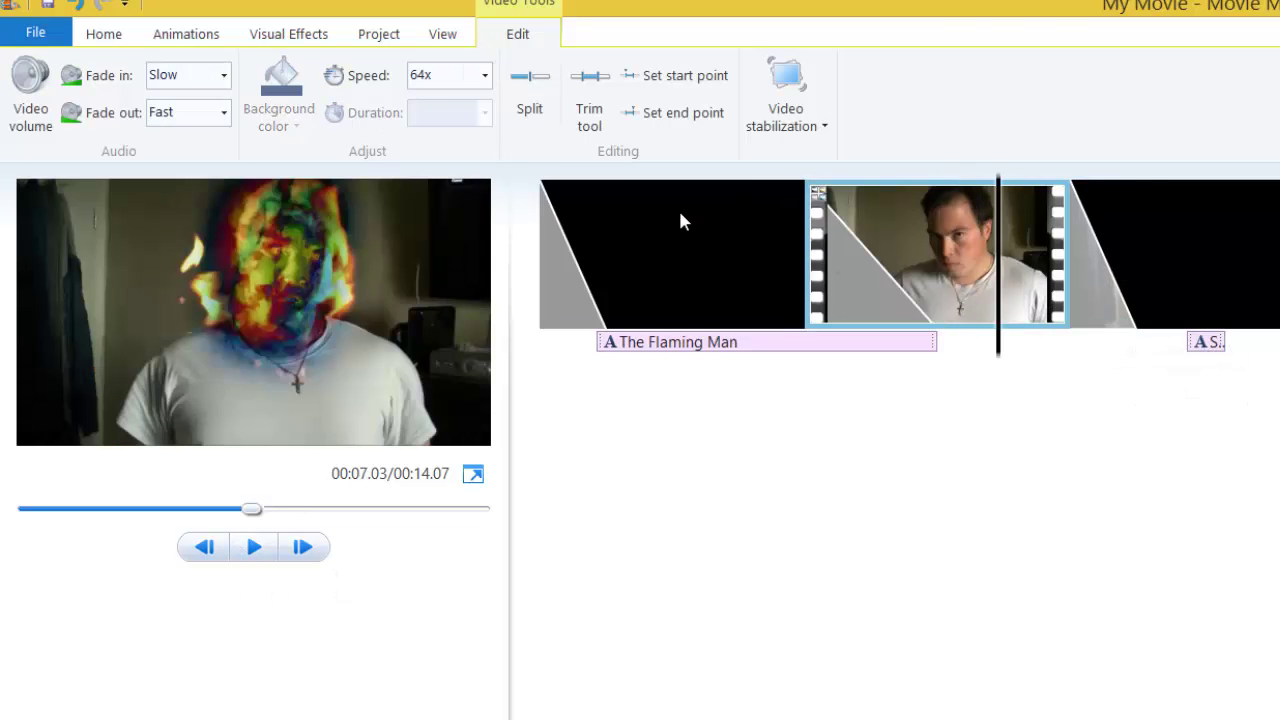
pyautogui.click(484, 76)
pyautogui.click(423, 170)
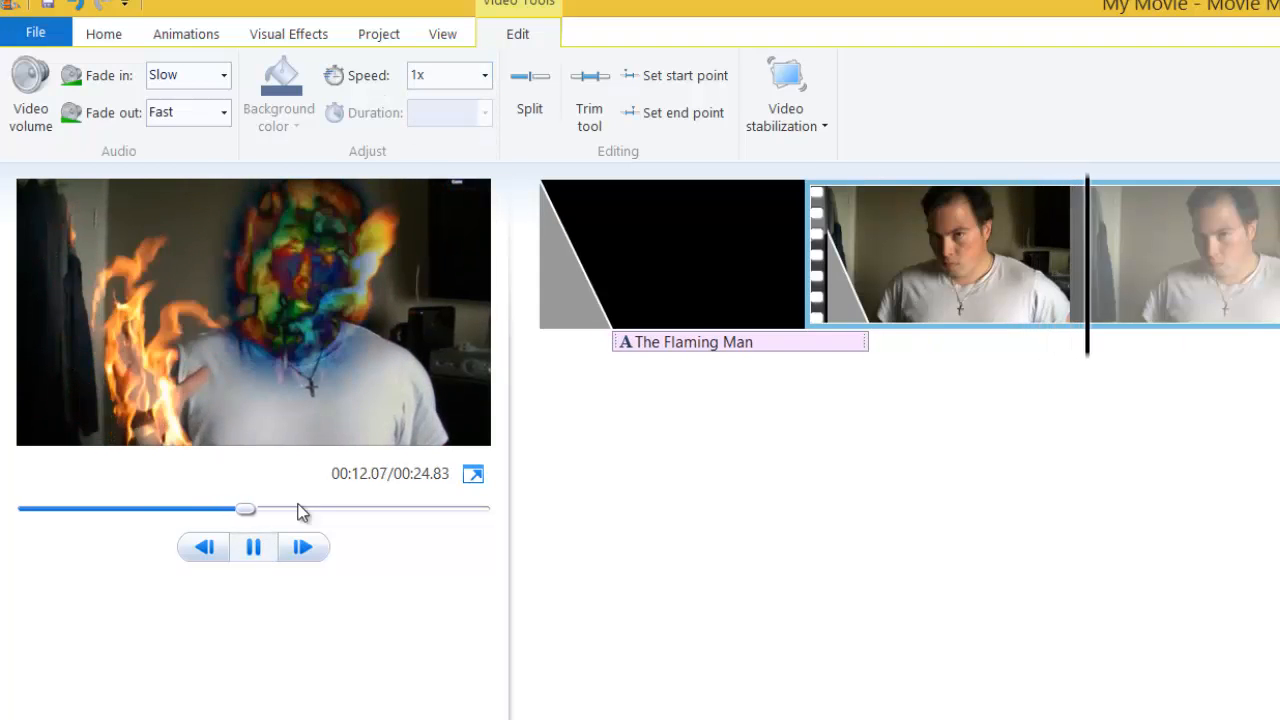
pyautogui.press('space')
pyautogui.click(485, 76)
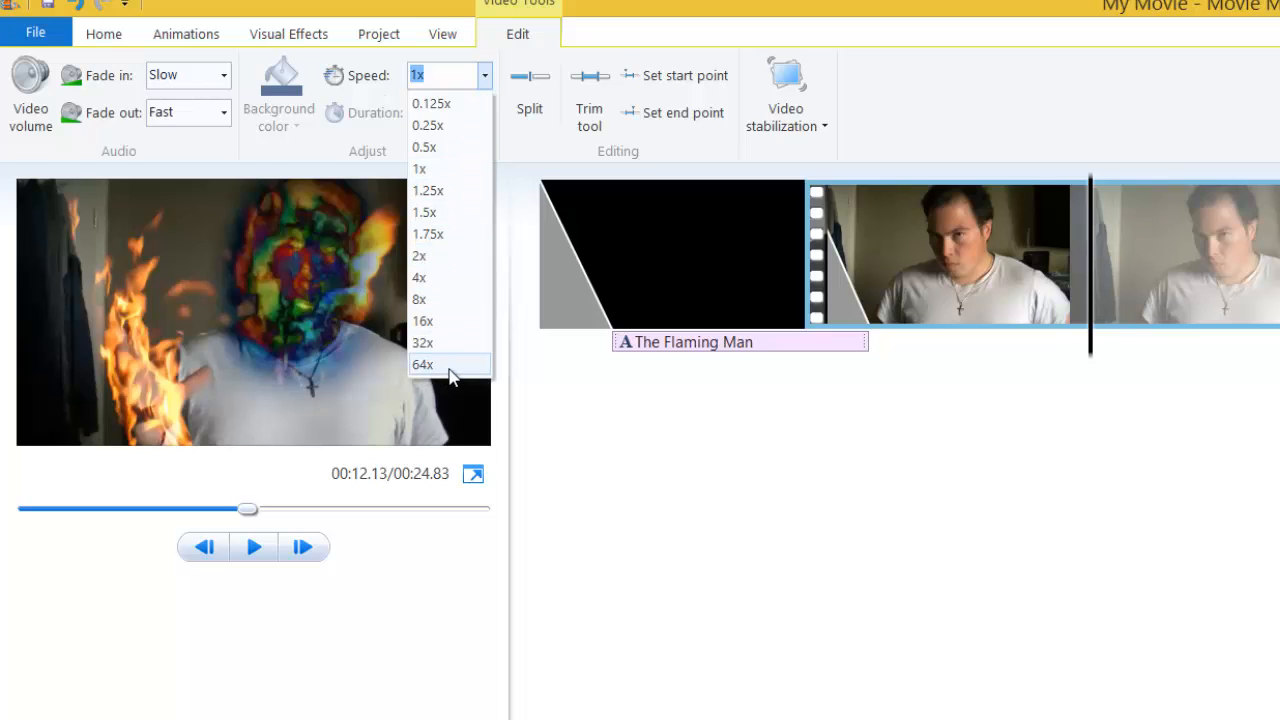
pyautogui.click(420, 512)
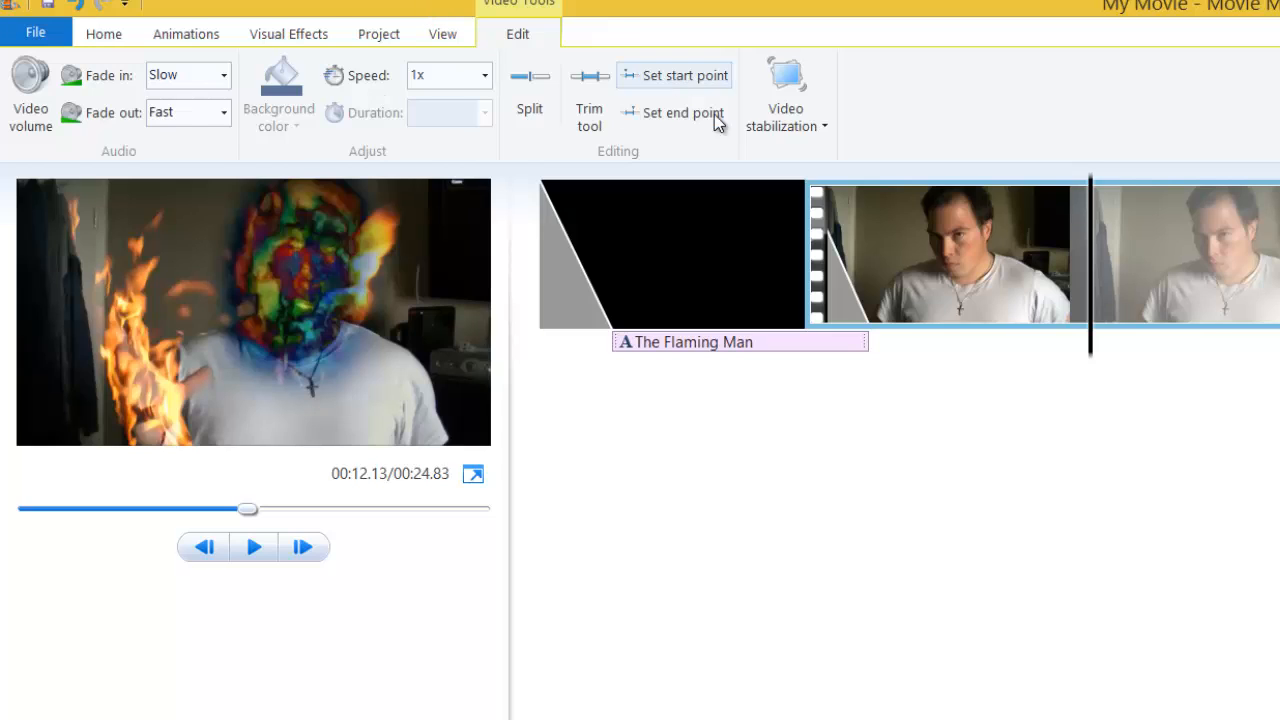
pyautogui.click(787, 99)
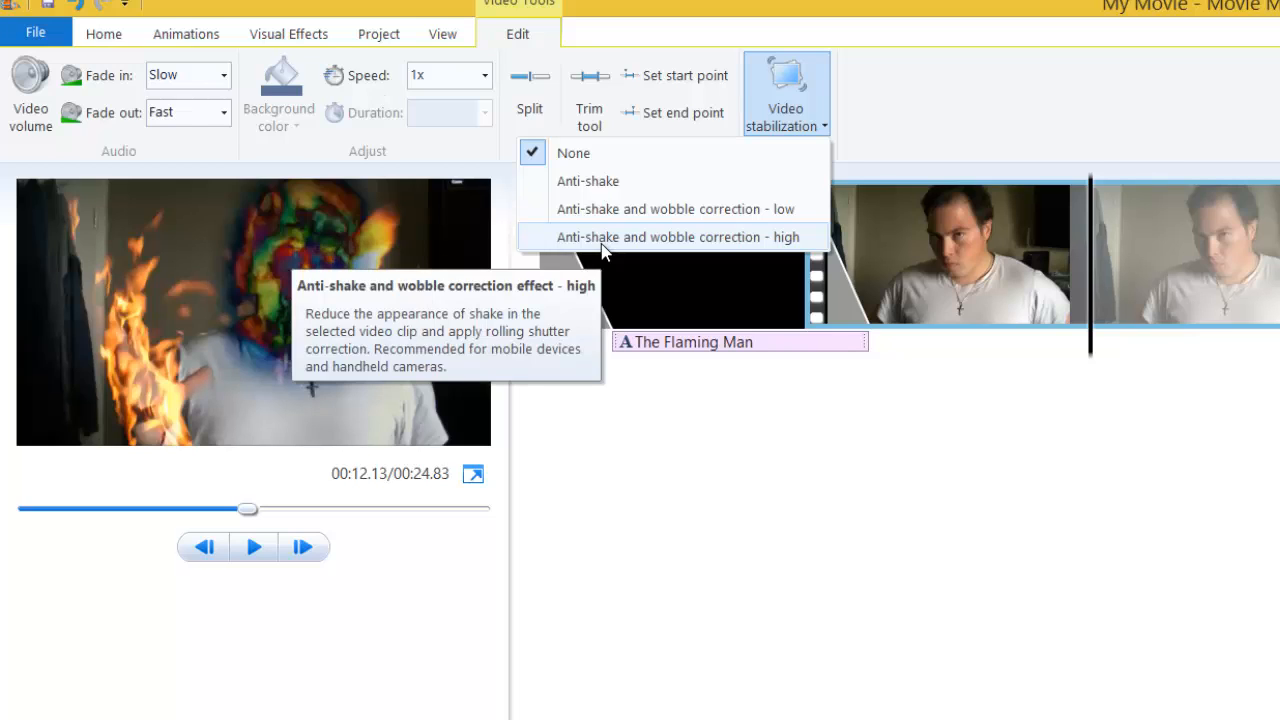
pyautogui.click(688, 446)
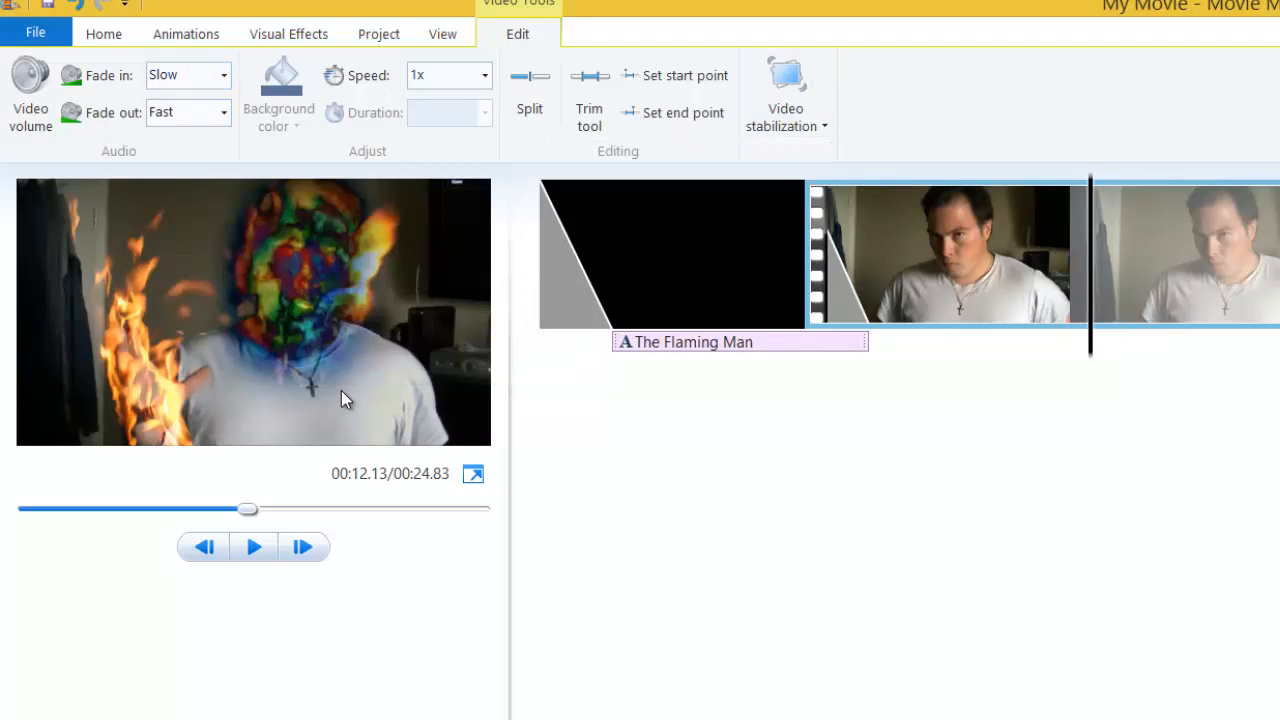
pyautogui.click(103, 34)
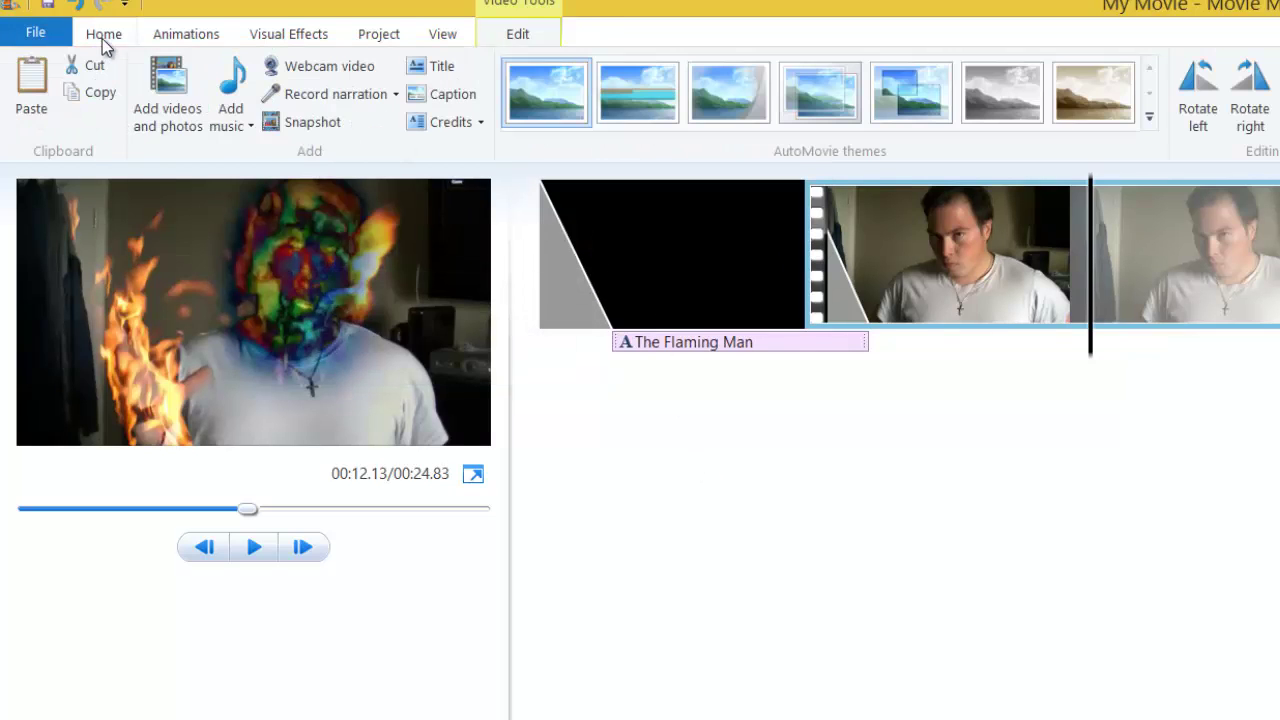
pyautogui.click(168, 93)
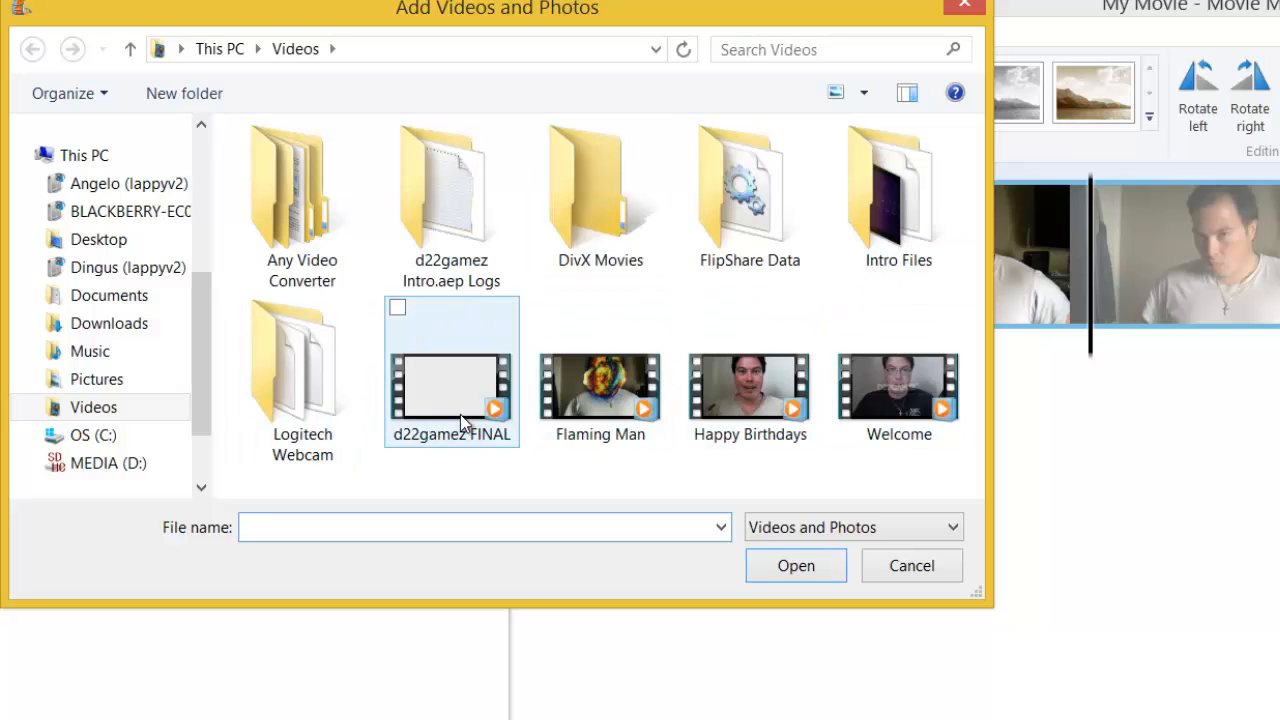
pyautogui.click(94, 407)
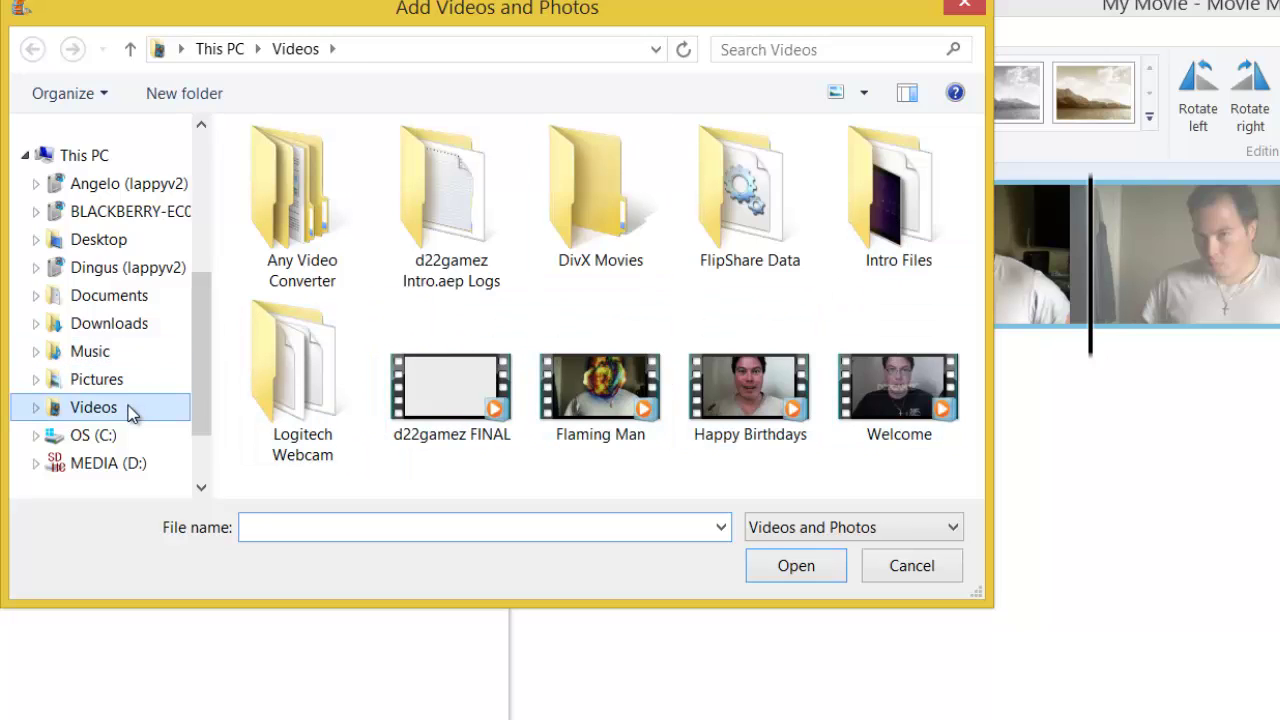
pyautogui.doubleClick(880, 195)
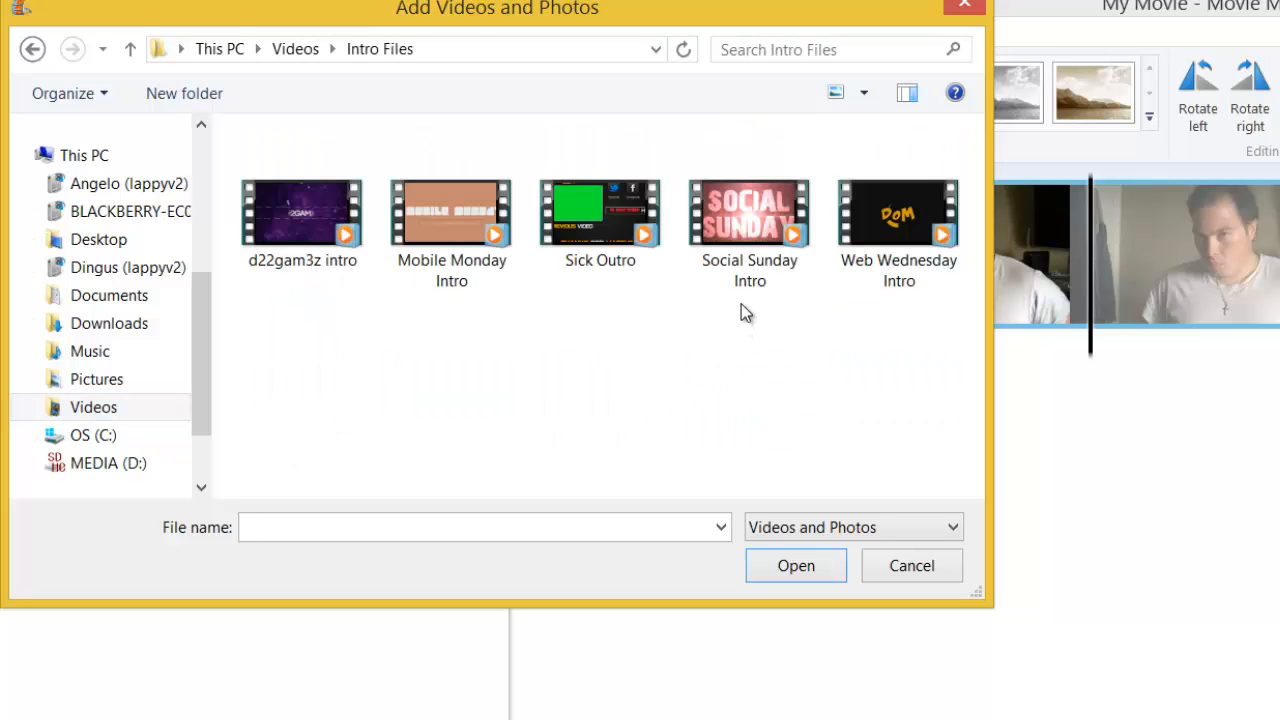
pyautogui.click(32, 49)
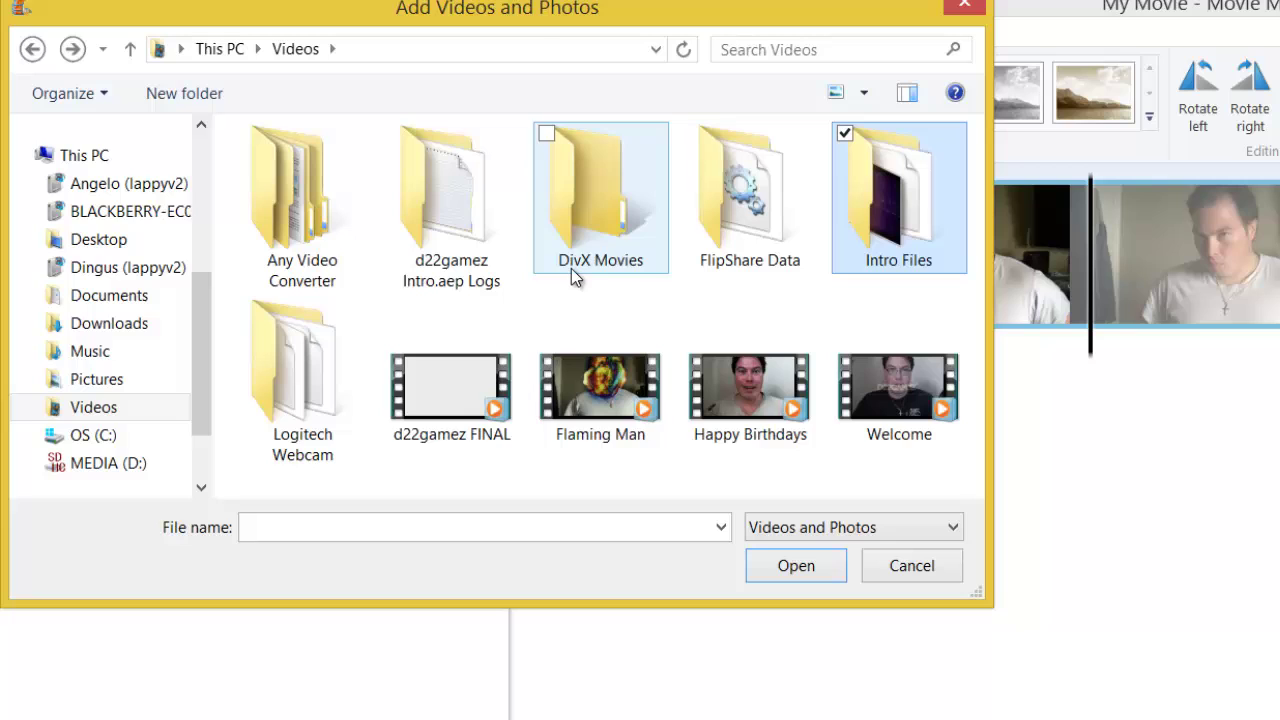
pyautogui.doubleClick(330, 400)
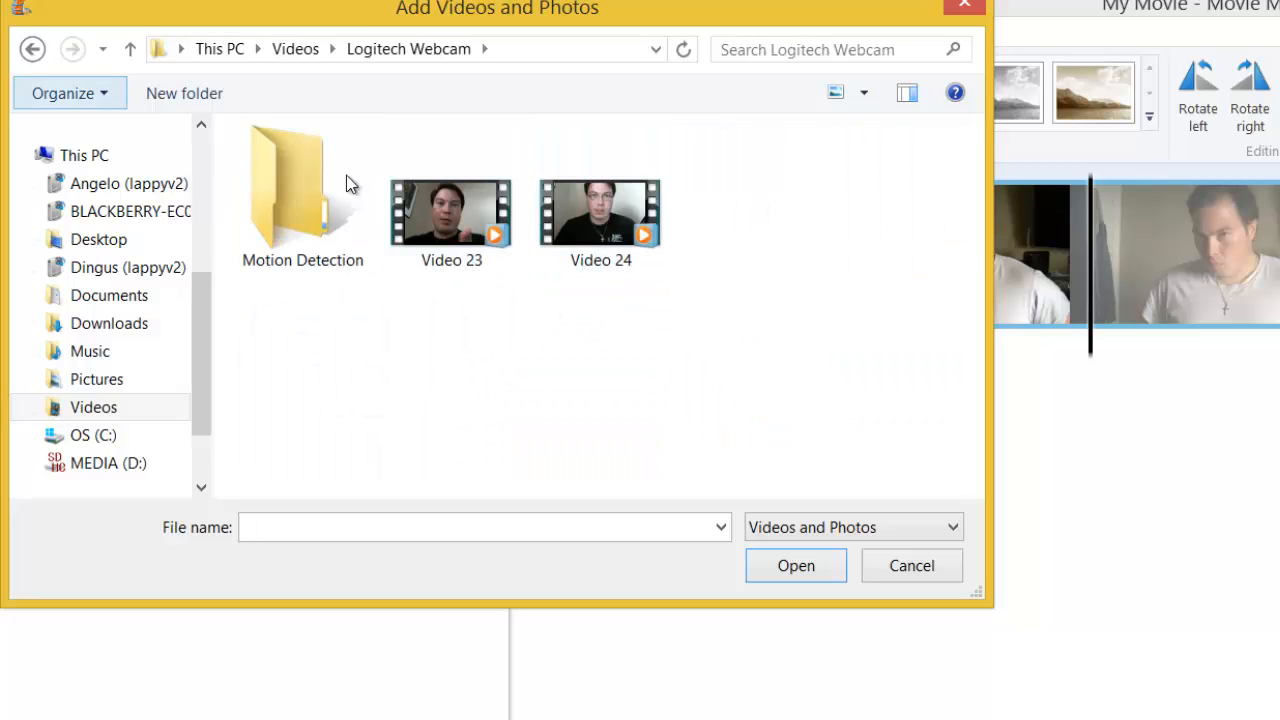
pyautogui.click(911, 565)
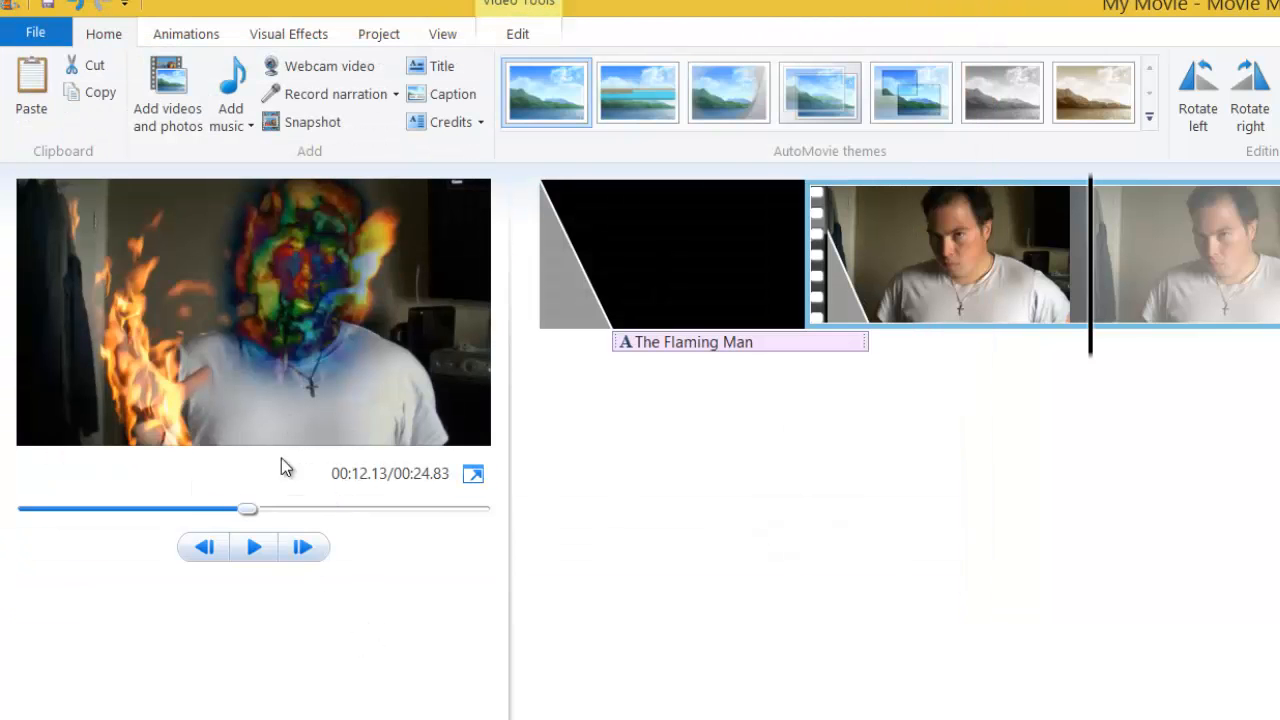
# Browse across the ribbon tabs and reach the File commands
pyautogui.click(519, 35)
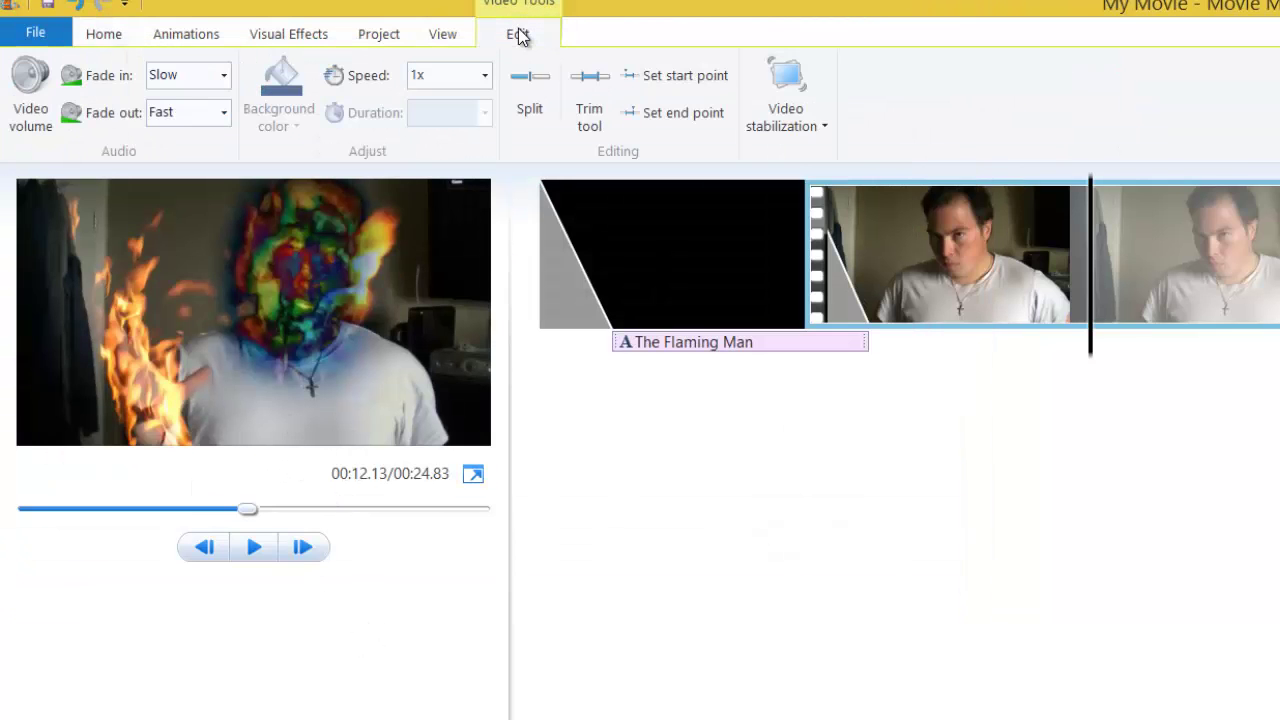
pyautogui.click(443, 34)
pyautogui.click(379, 34)
pyautogui.click(288, 34)
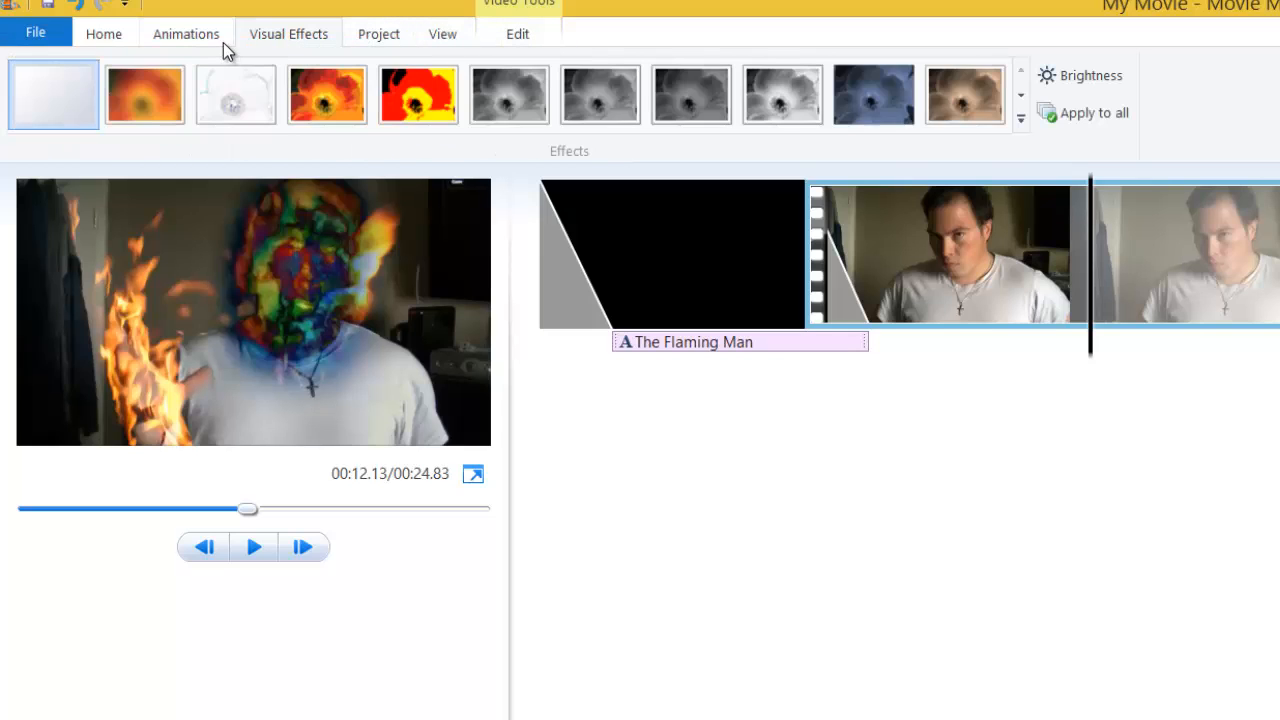
pyautogui.click(186, 34)
pyautogui.click(35, 33)
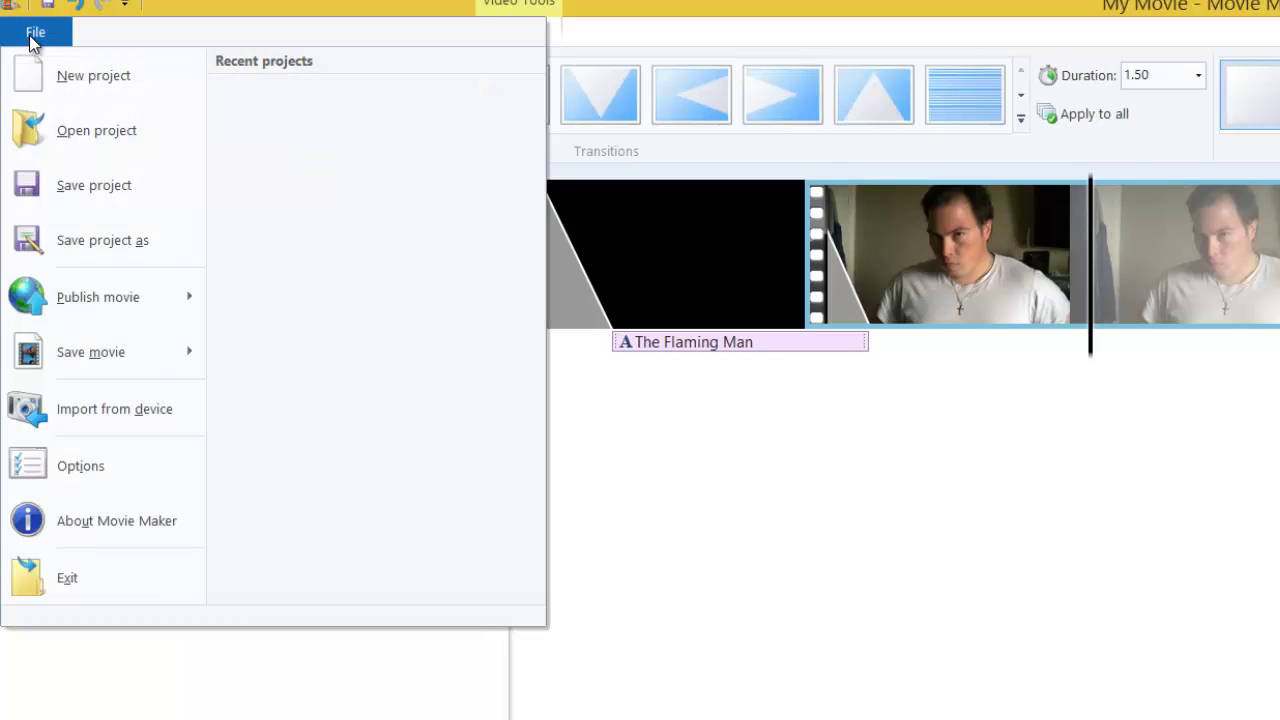
# Save the project as My Movie in the Documents folder
pyautogui.click(74, 187)
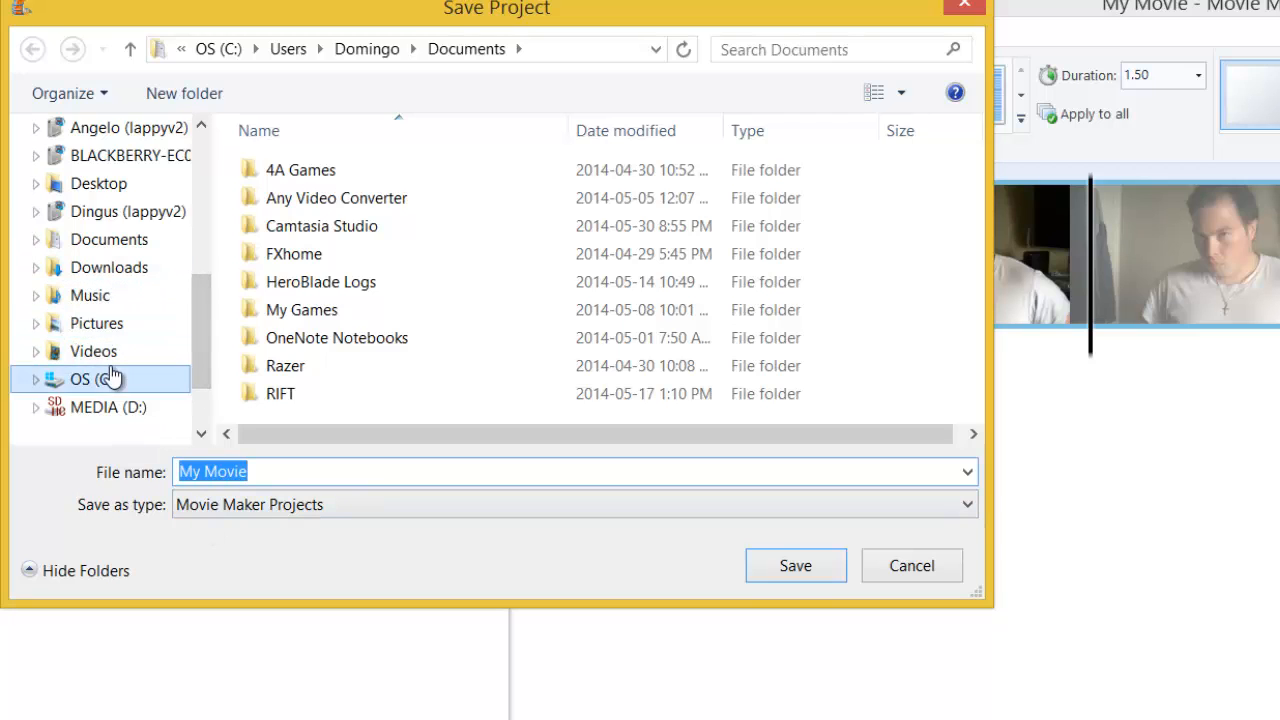
pyautogui.click(109, 240)
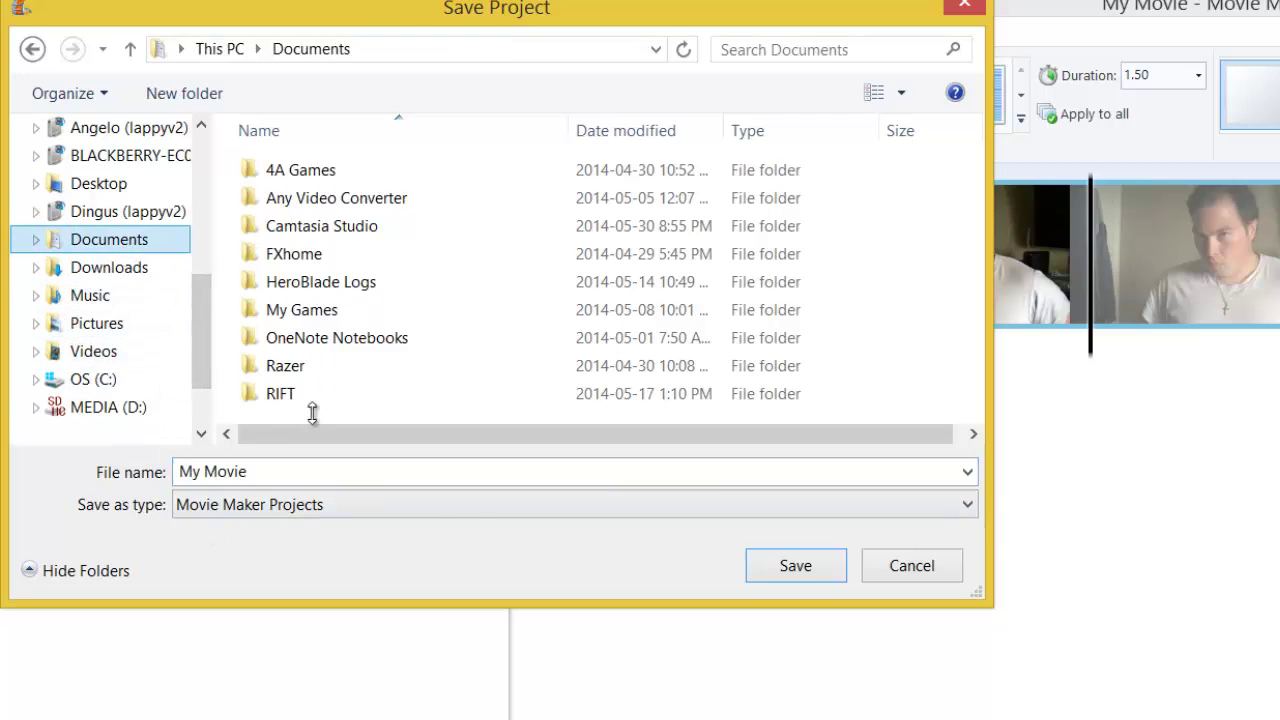
pyautogui.click(789, 568)
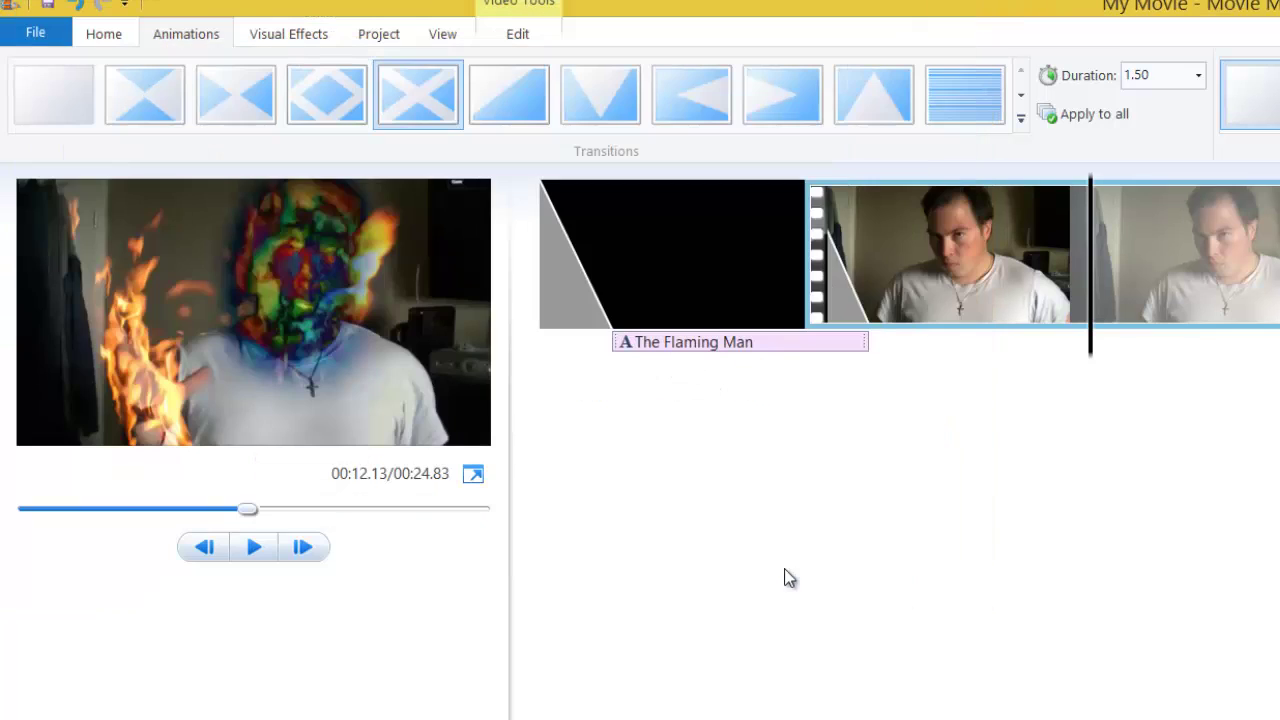
# From File > Save movie, start creating a custom export setting
pyautogui.click(35, 33)
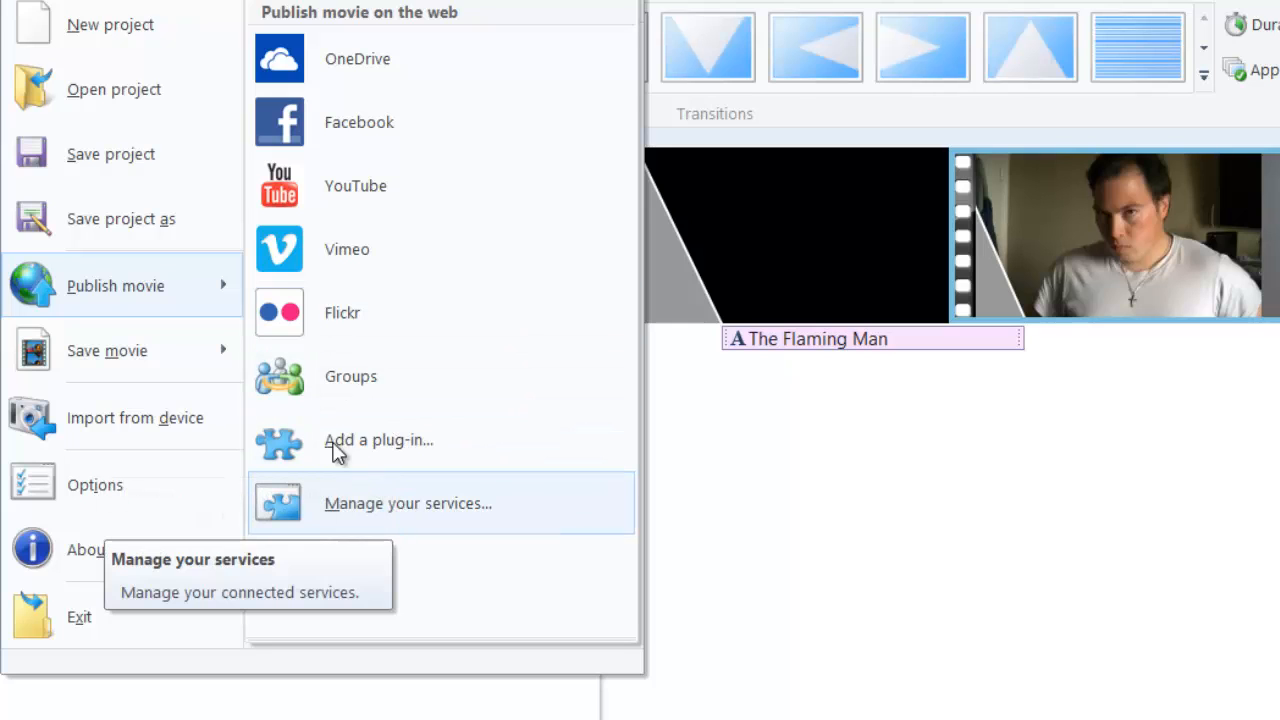
pyautogui.moveTo(120, 350)
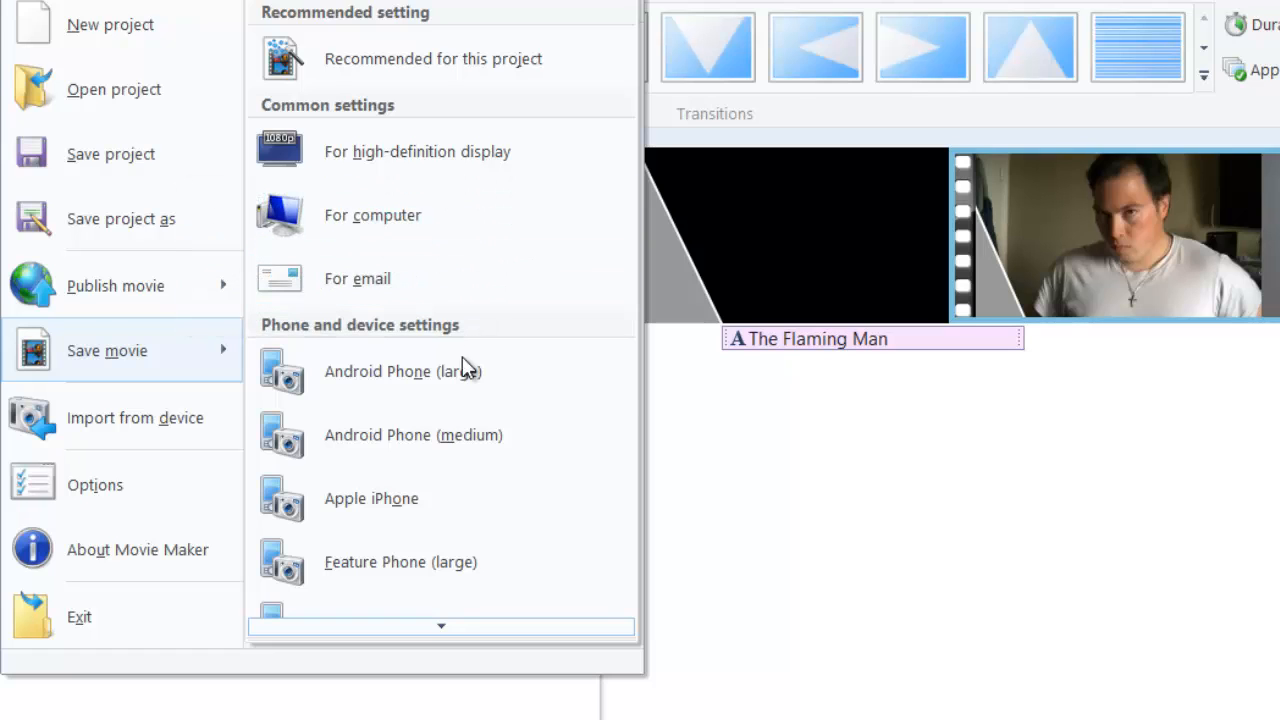
pyautogui.scroll(-3, 457, 383)
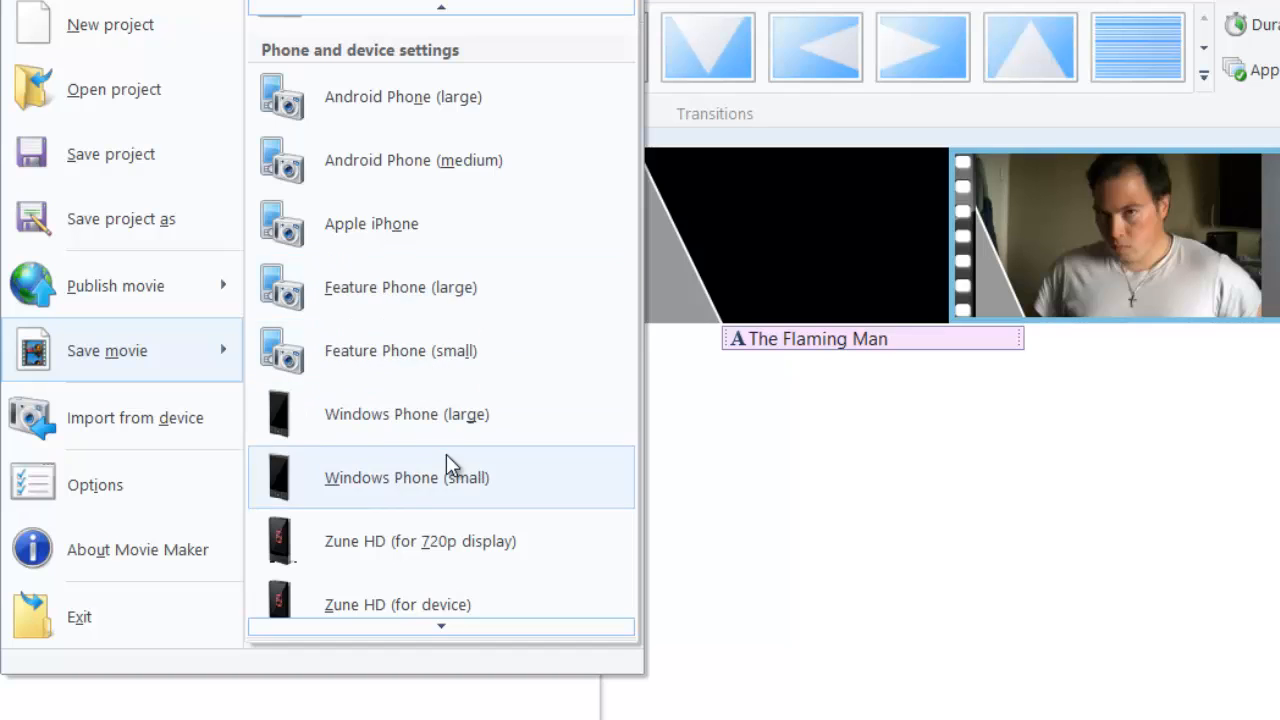
pyautogui.scroll(-3, 446, 454)
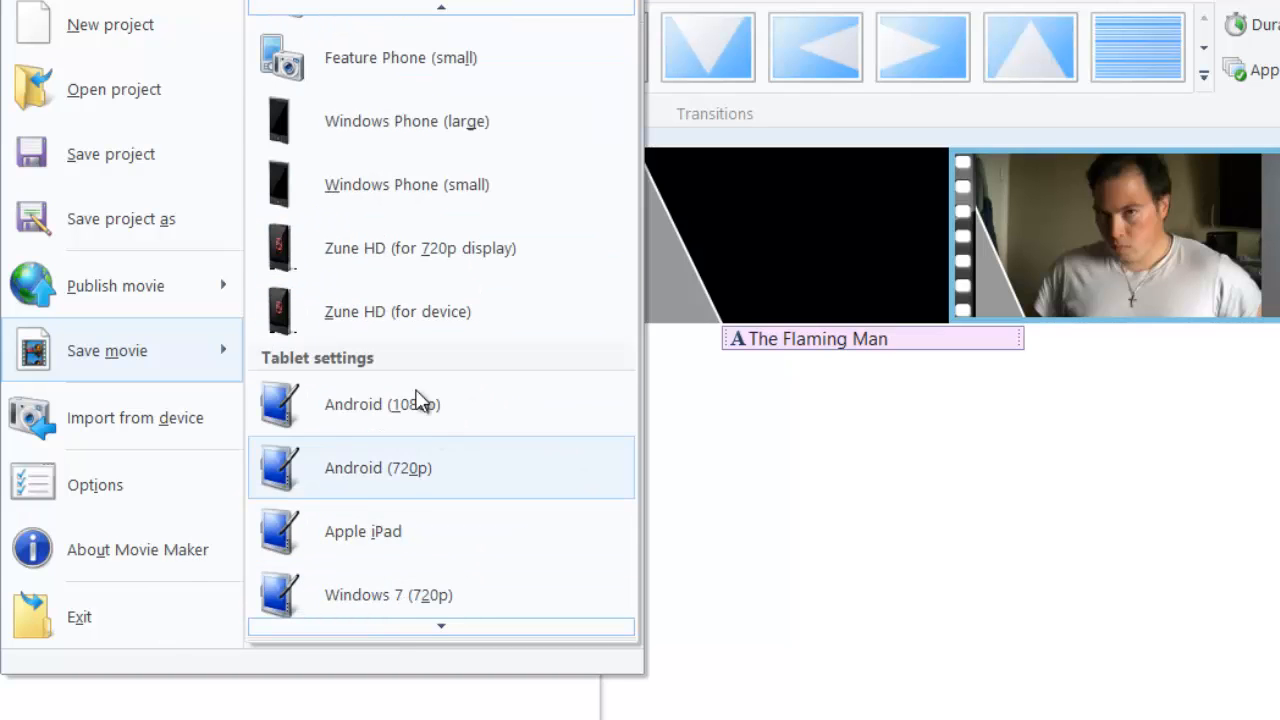
pyautogui.scroll(-3, 460, 420)
pyautogui.scroll(-3, 527, 425)
pyautogui.scroll(-3, 458, 334)
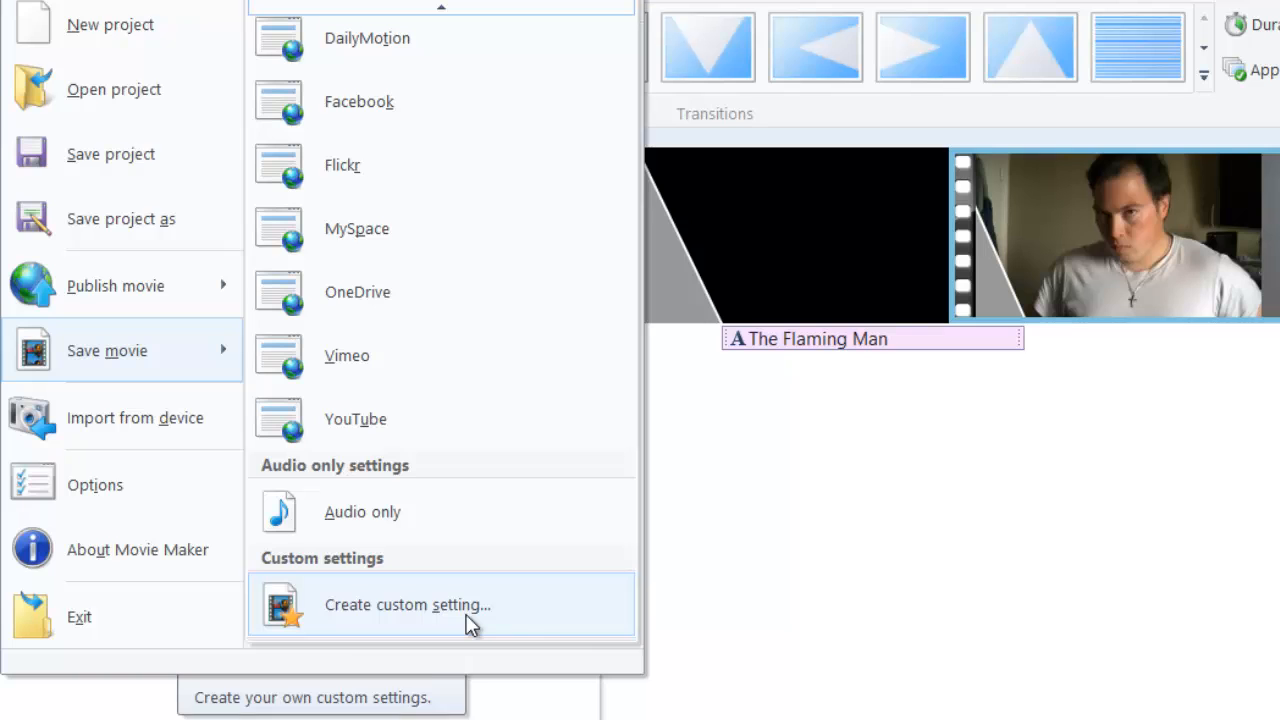
pyautogui.click(472, 622)
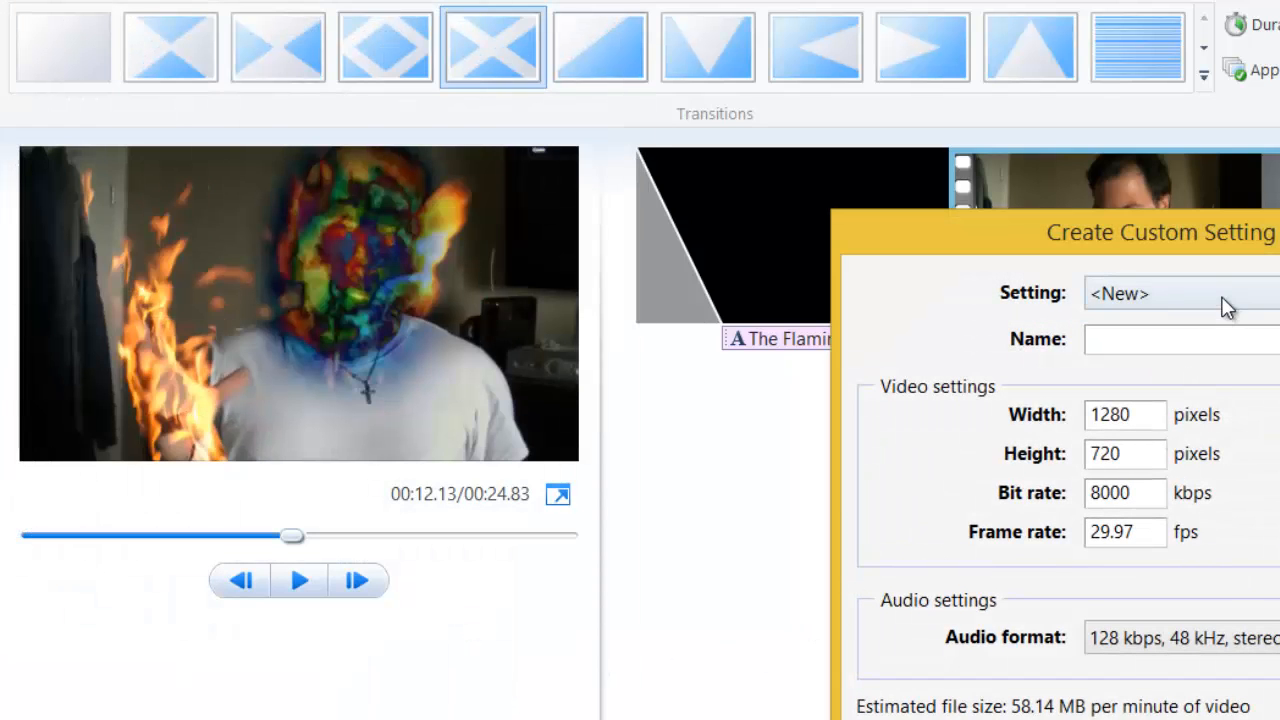
# Review the preset settings and 128 kbps audio format in Create Custom Setting, then close without saving
pyautogui.click(1226, 296)
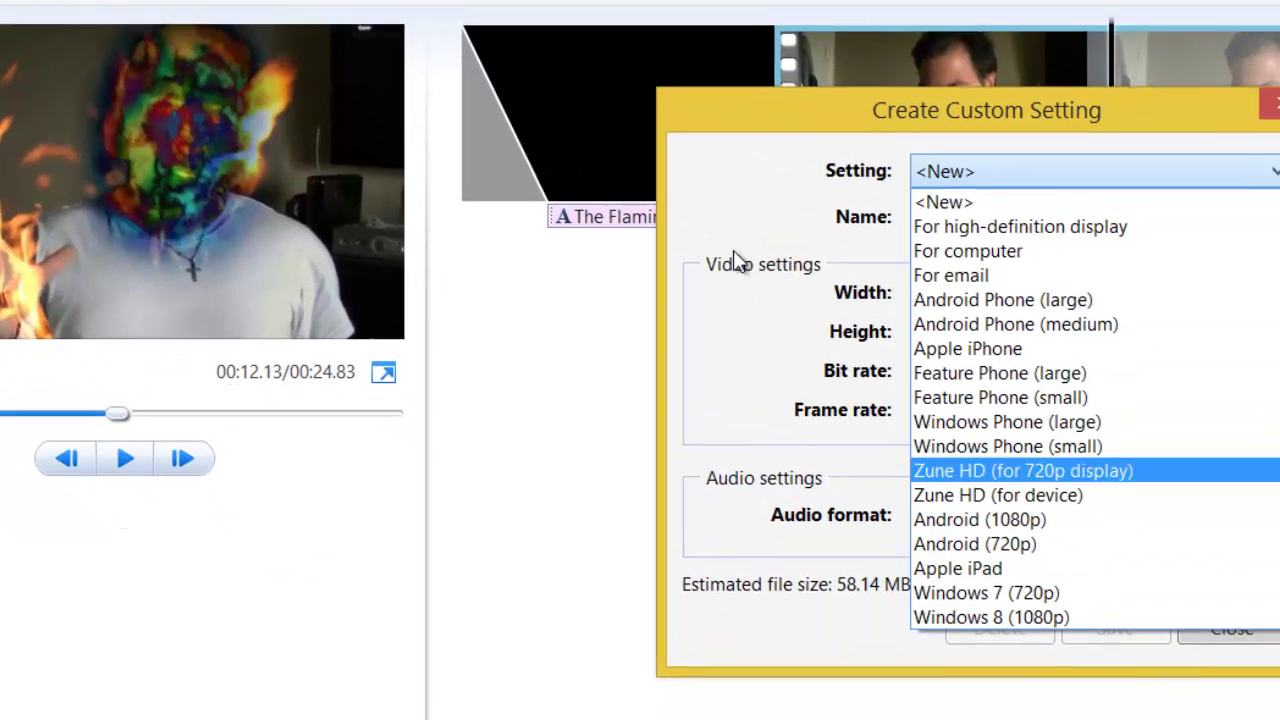
pyautogui.click(740, 262)
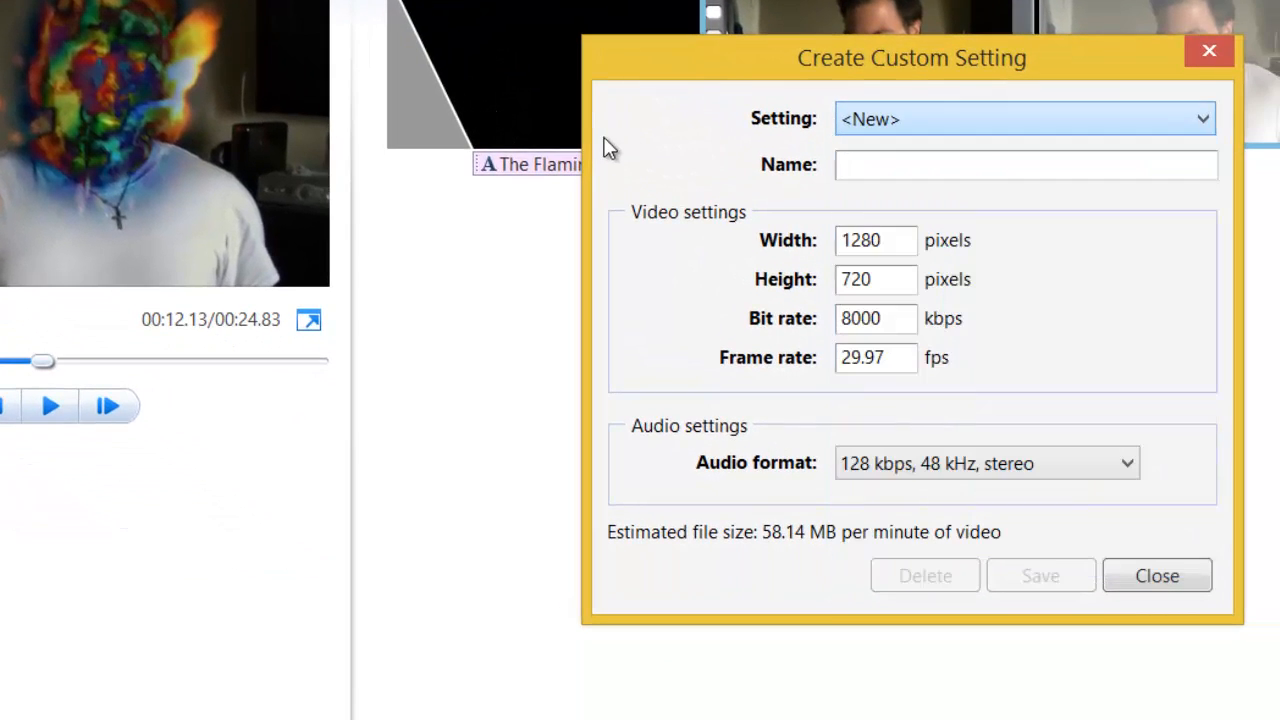
pyautogui.click(980, 180)
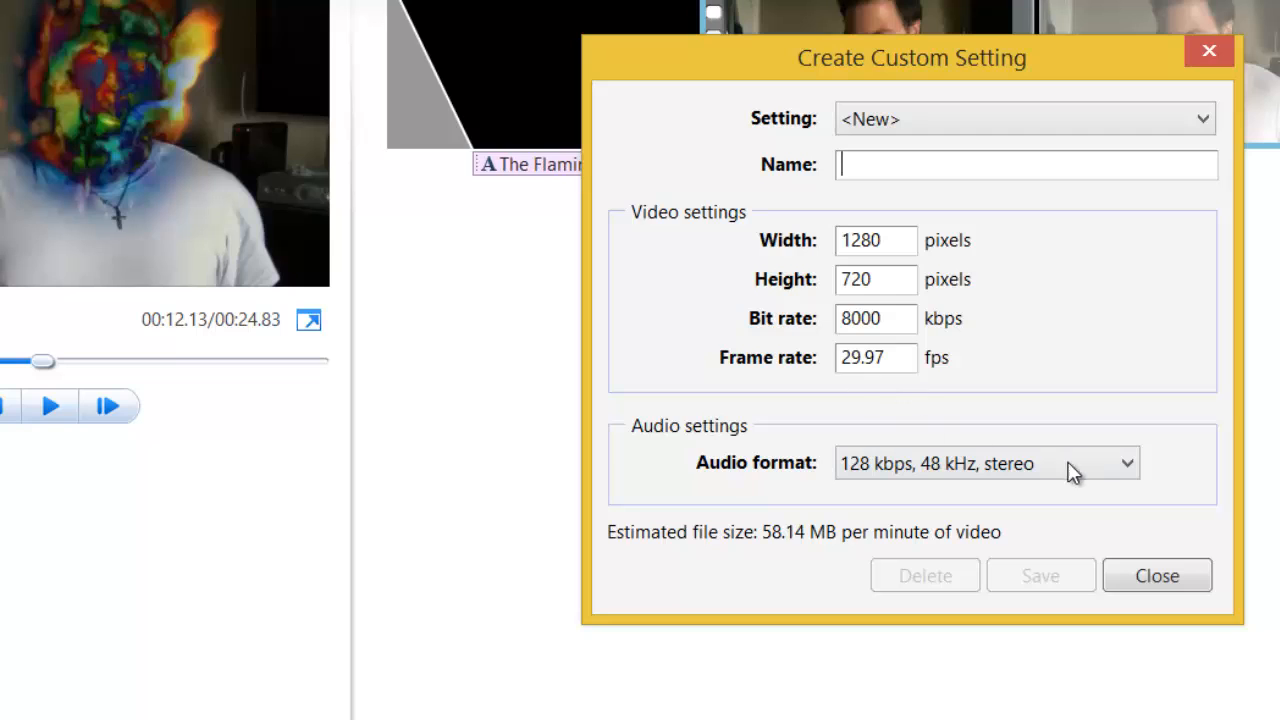
pyautogui.click(1128, 464)
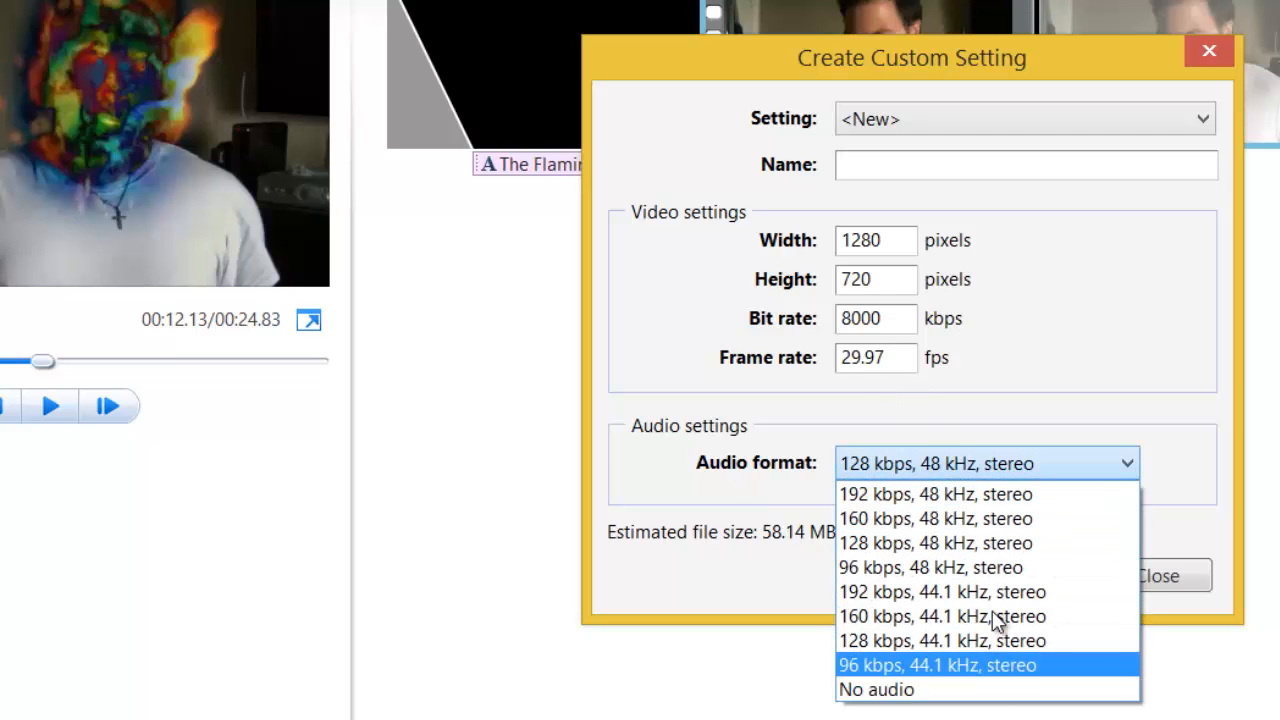
pyautogui.click(1080, 372)
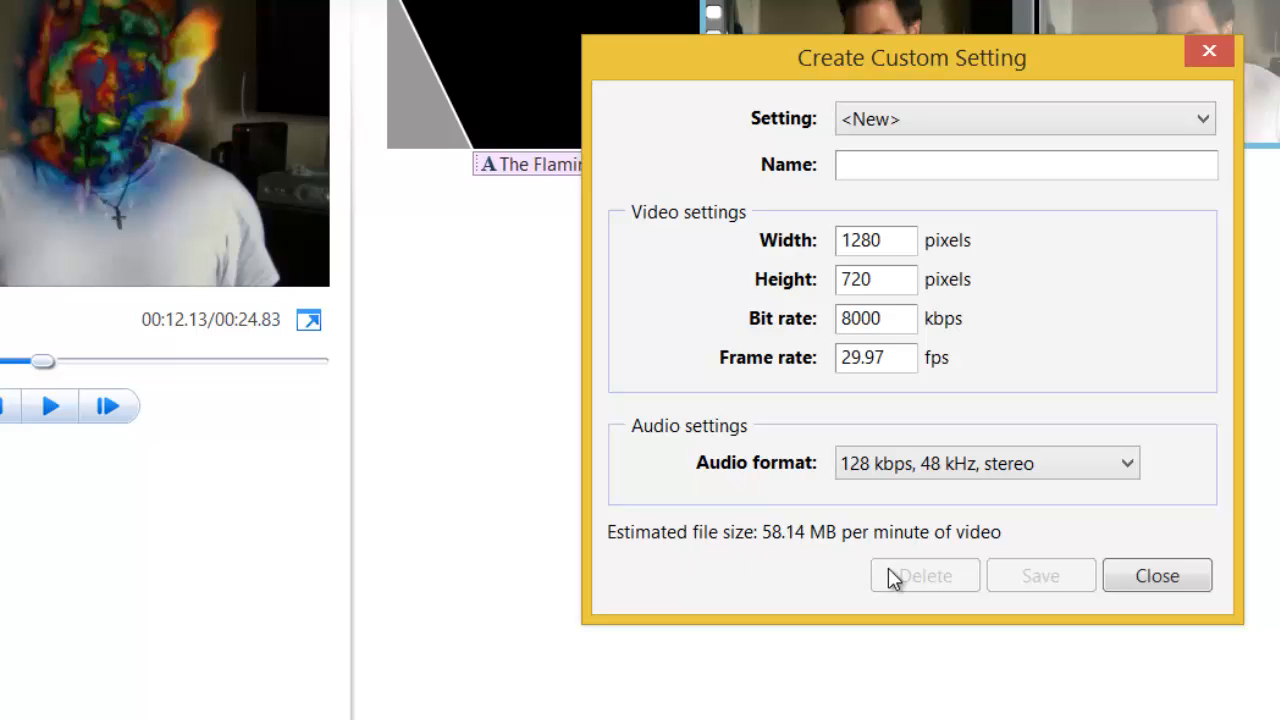
pyautogui.click(1157, 576)
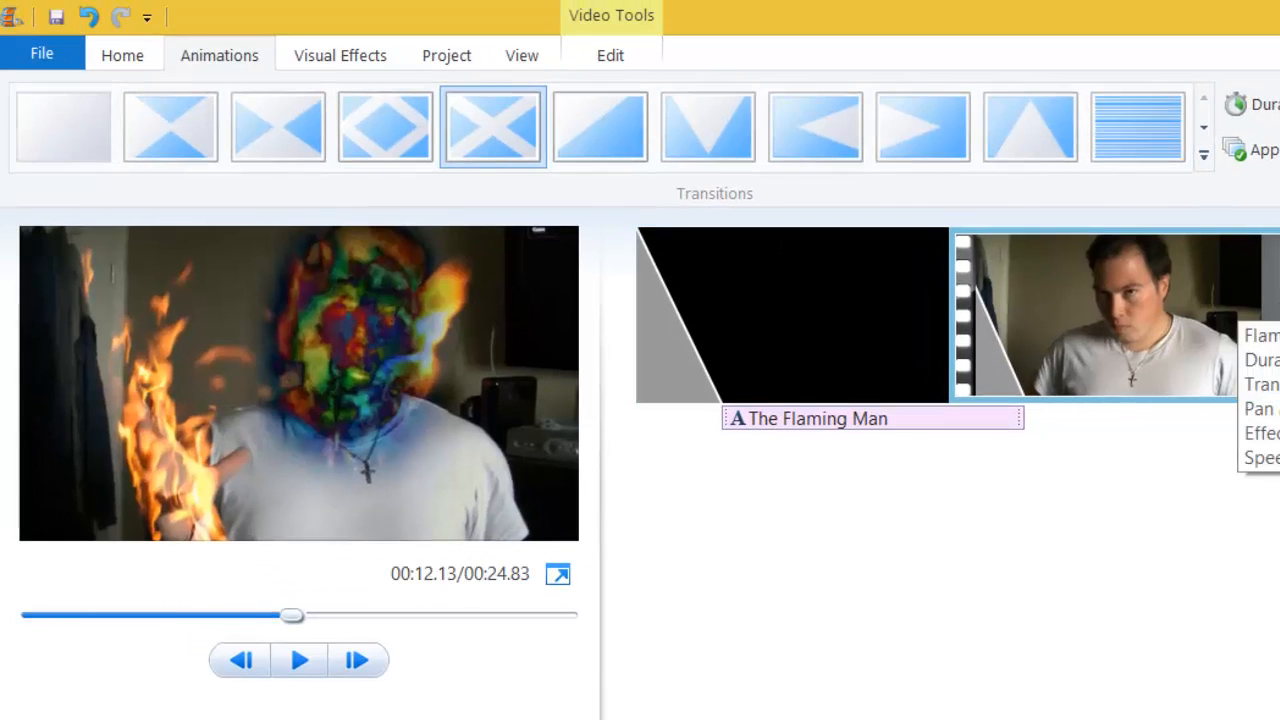
# Choose a Save movie preset and keep MPEG-4/H.264 as the file format
pyautogui.click(660, 310)
pyautogui.click(42, 56)
pyautogui.moveTo(107, 430)
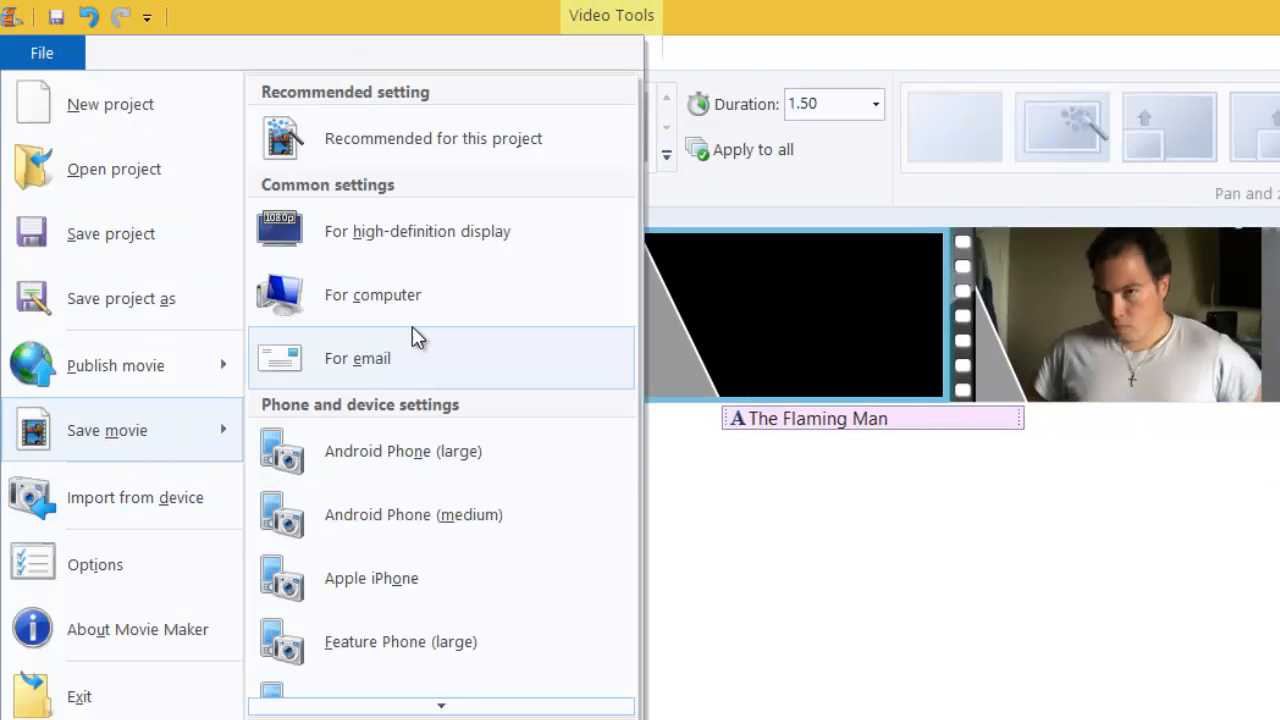
pyautogui.click(412, 231)
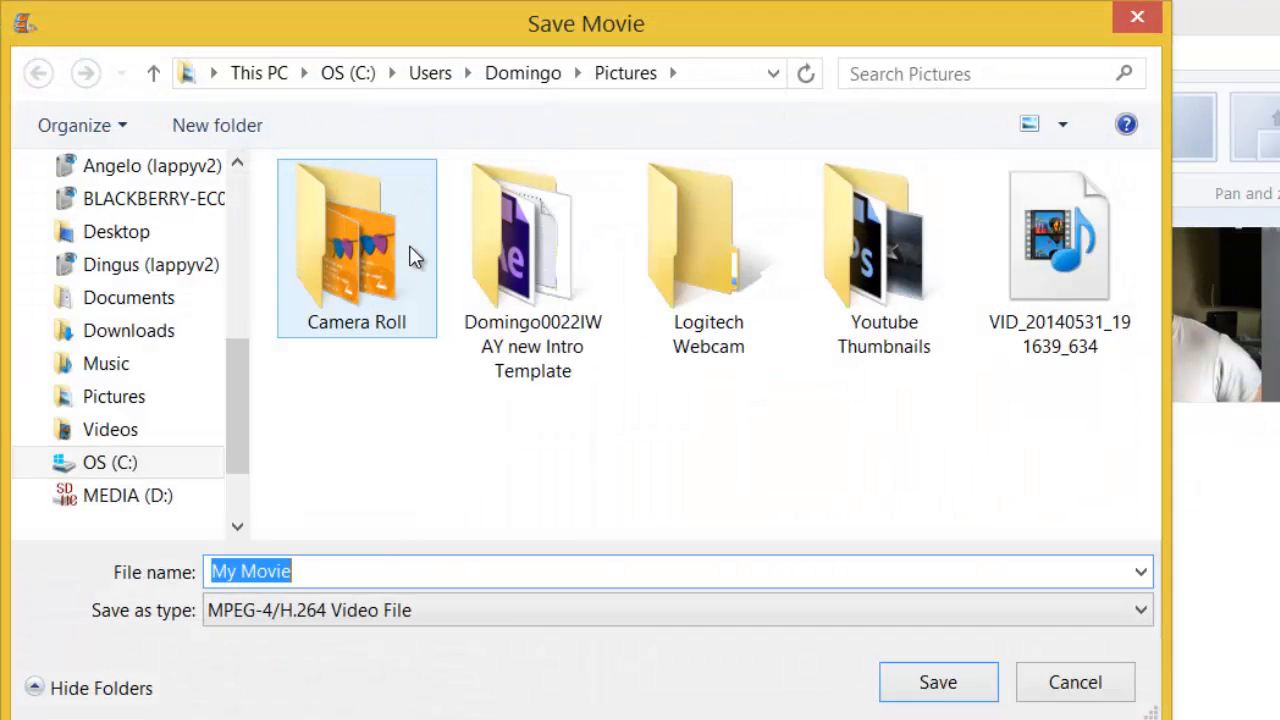
pyautogui.click(278, 610)
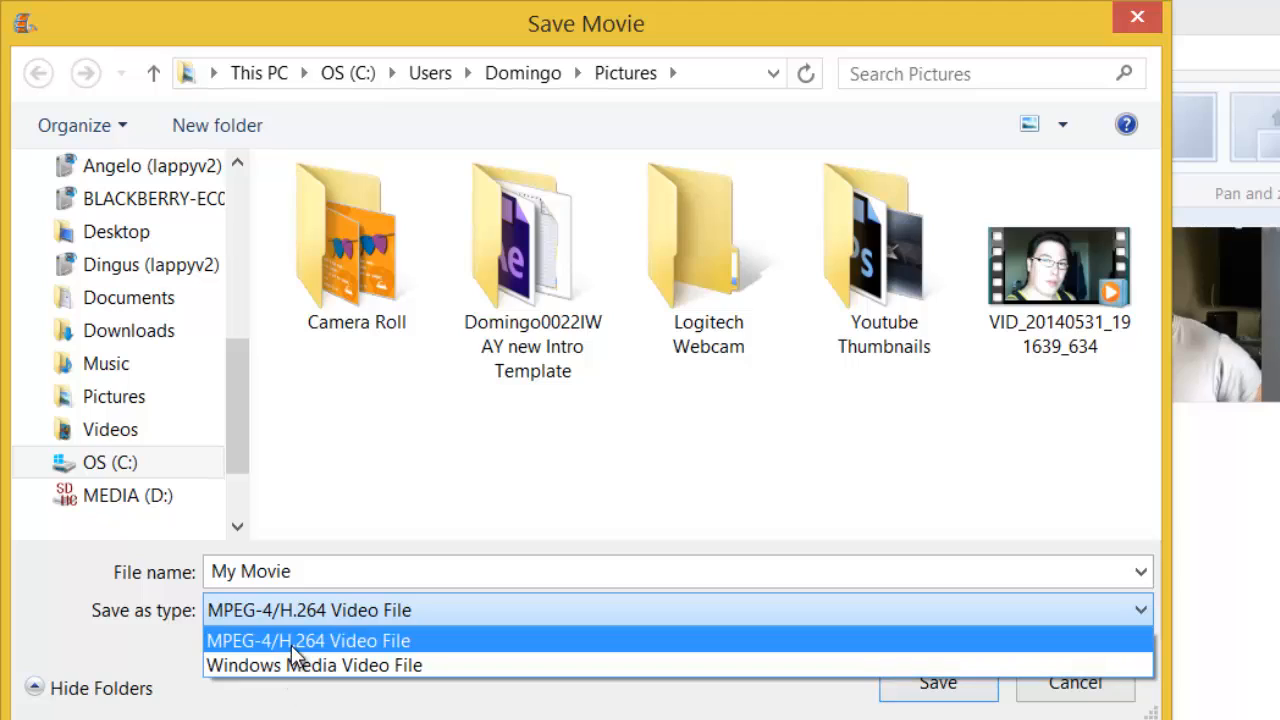
pyautogui.click(360, 571)
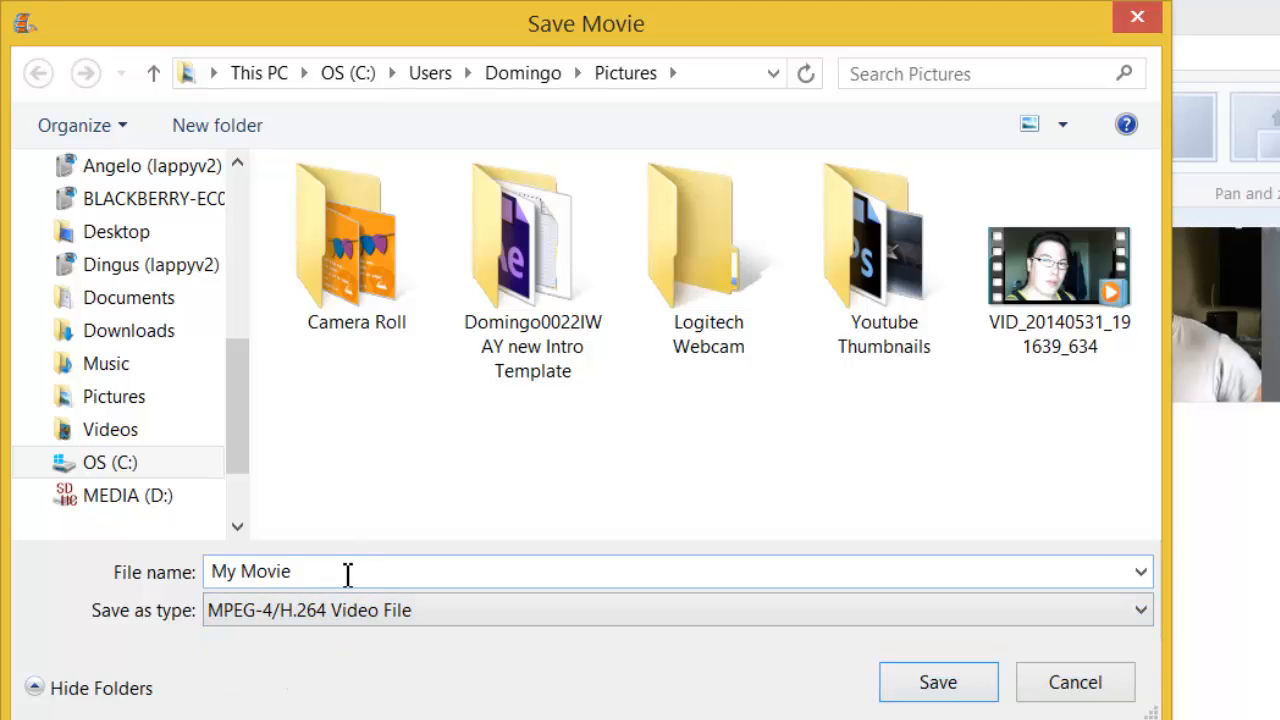
# Name the export Flaming Man and save the movie as Flaming Man.mp4
pyautogui.doubleClick(350, 574)
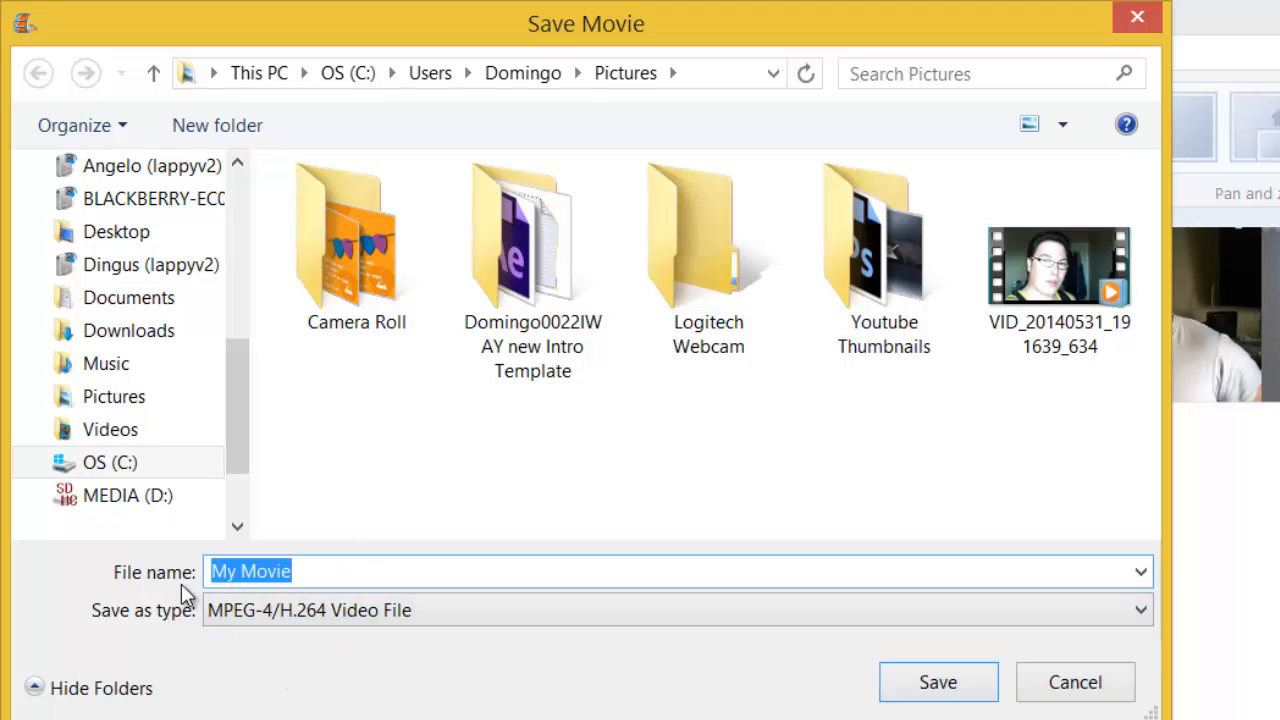
pyautogui.write('Flaming Mn')
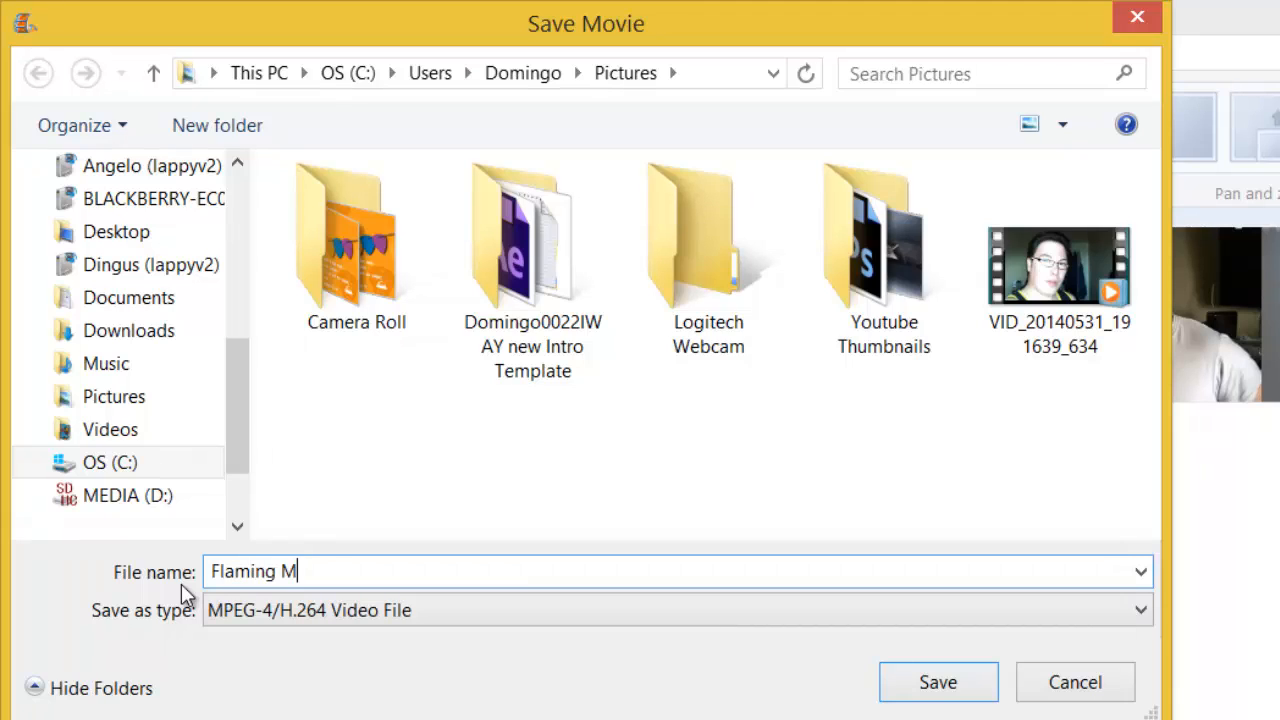
pyautogui.press('BackSpace')
pyautogui.write('an')
pyautogui.click(938, 682)
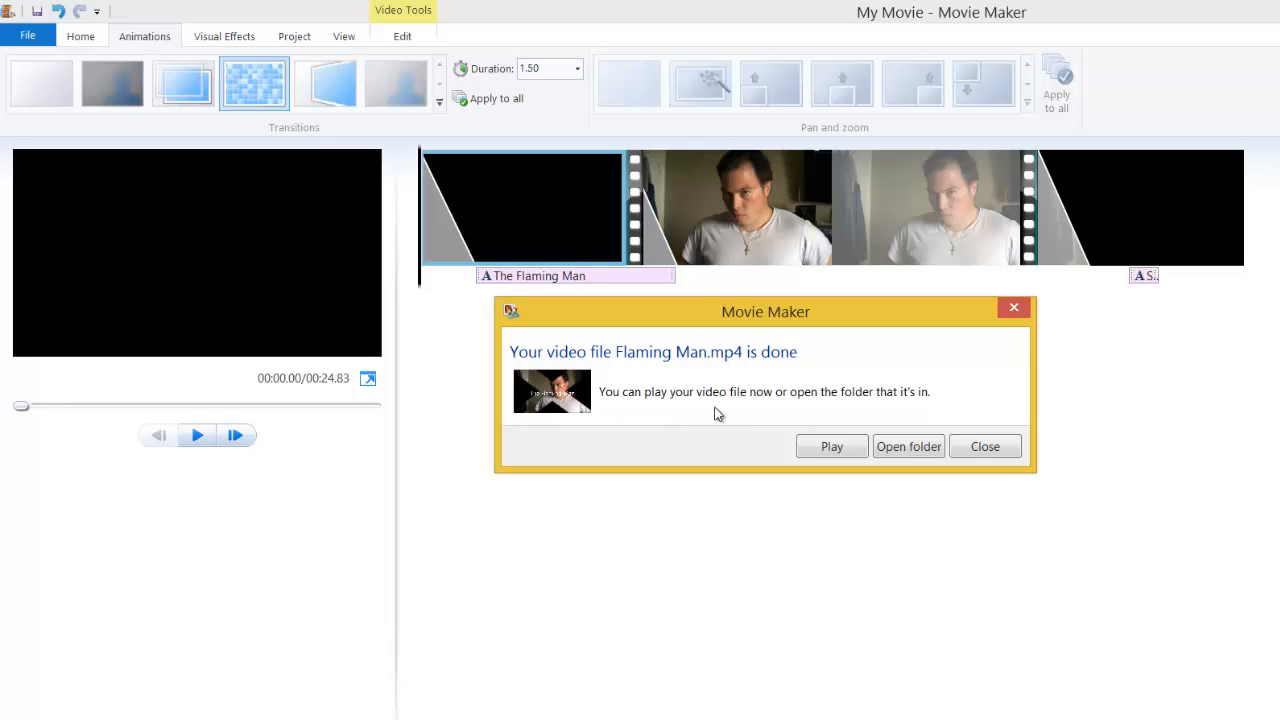
# Delete the exported Flaming Man video from the Pictures folder and close Explorer
pyautogui.click(908, 446)
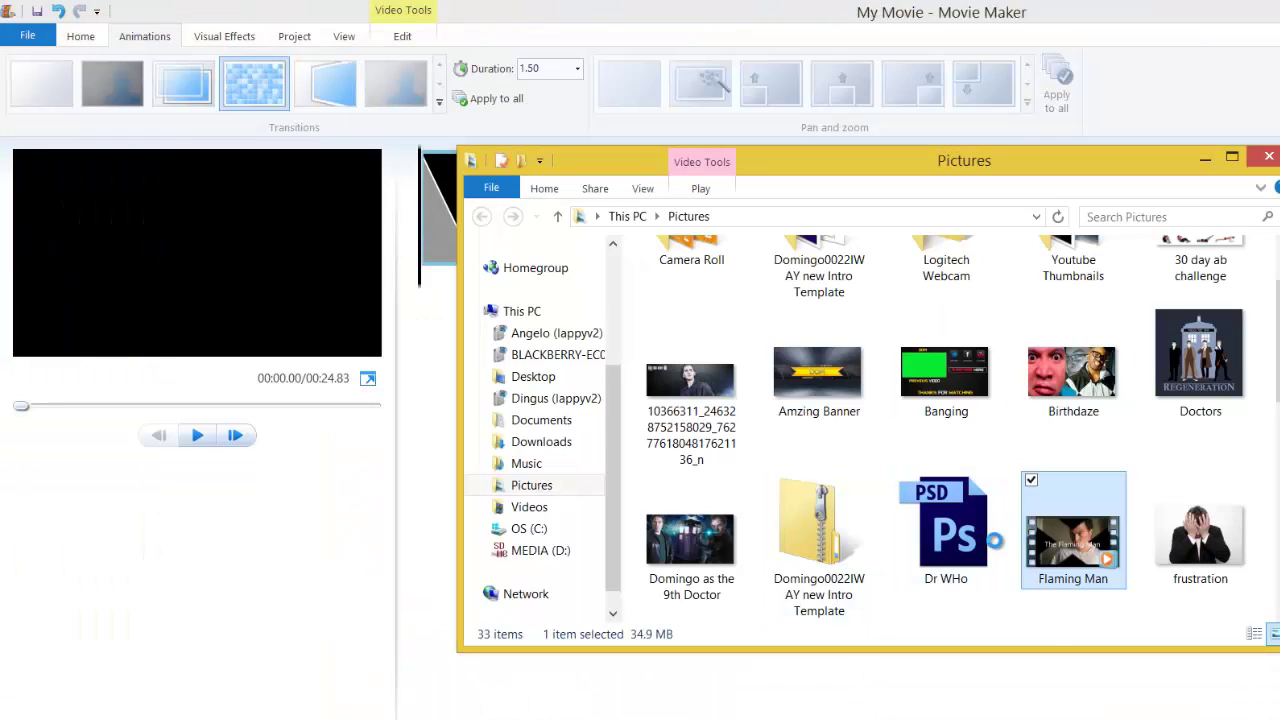
pyautogui.rightClick(790, 530)
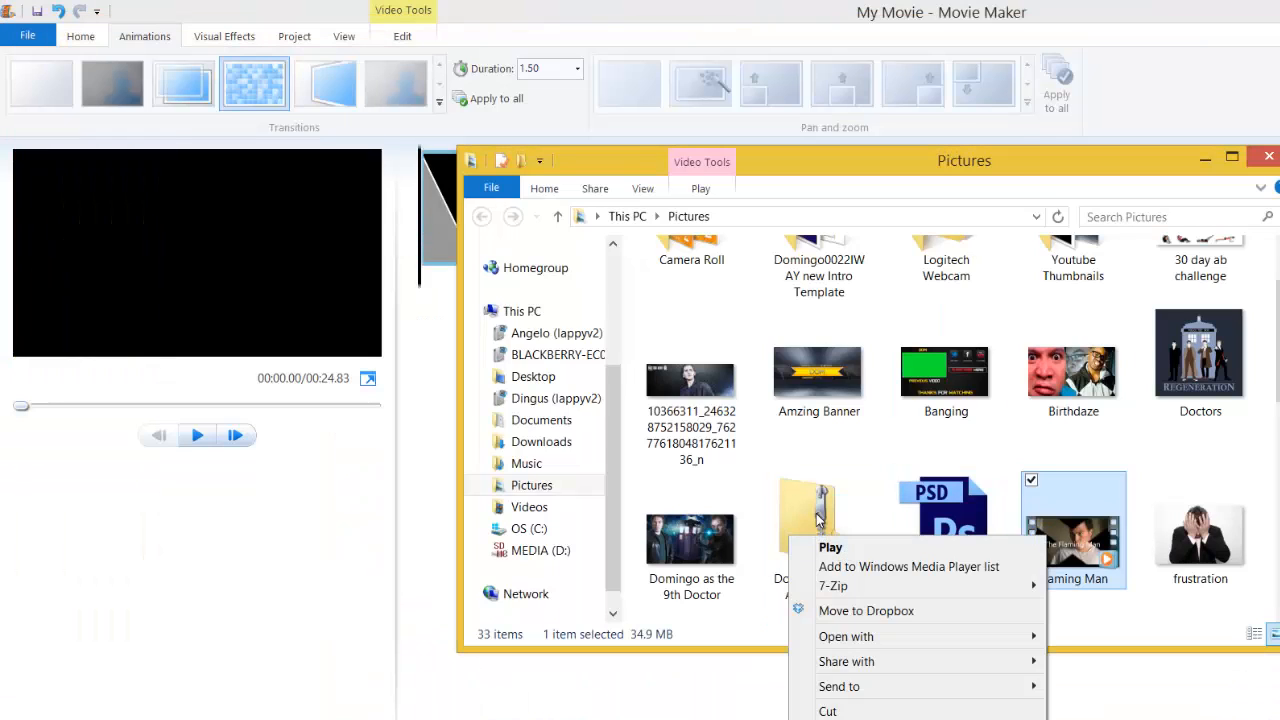
pyautogui.press('Delete')
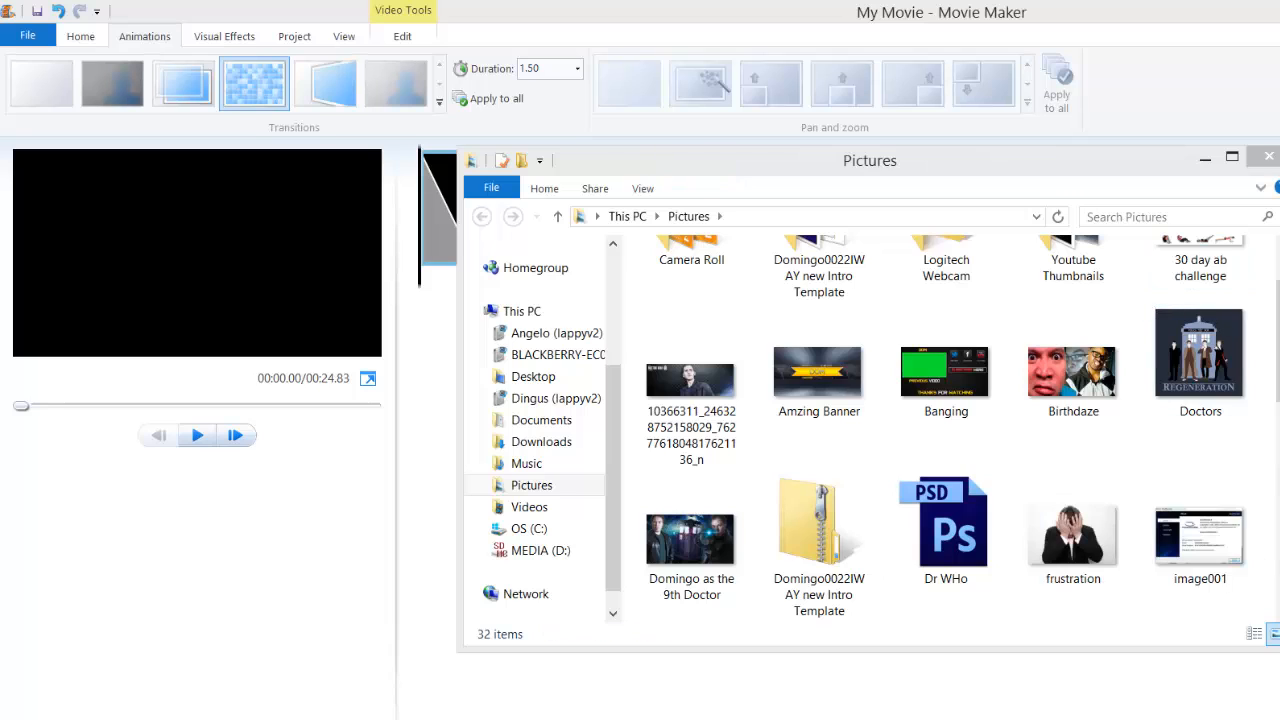
pyautogui.click(1265, 158)
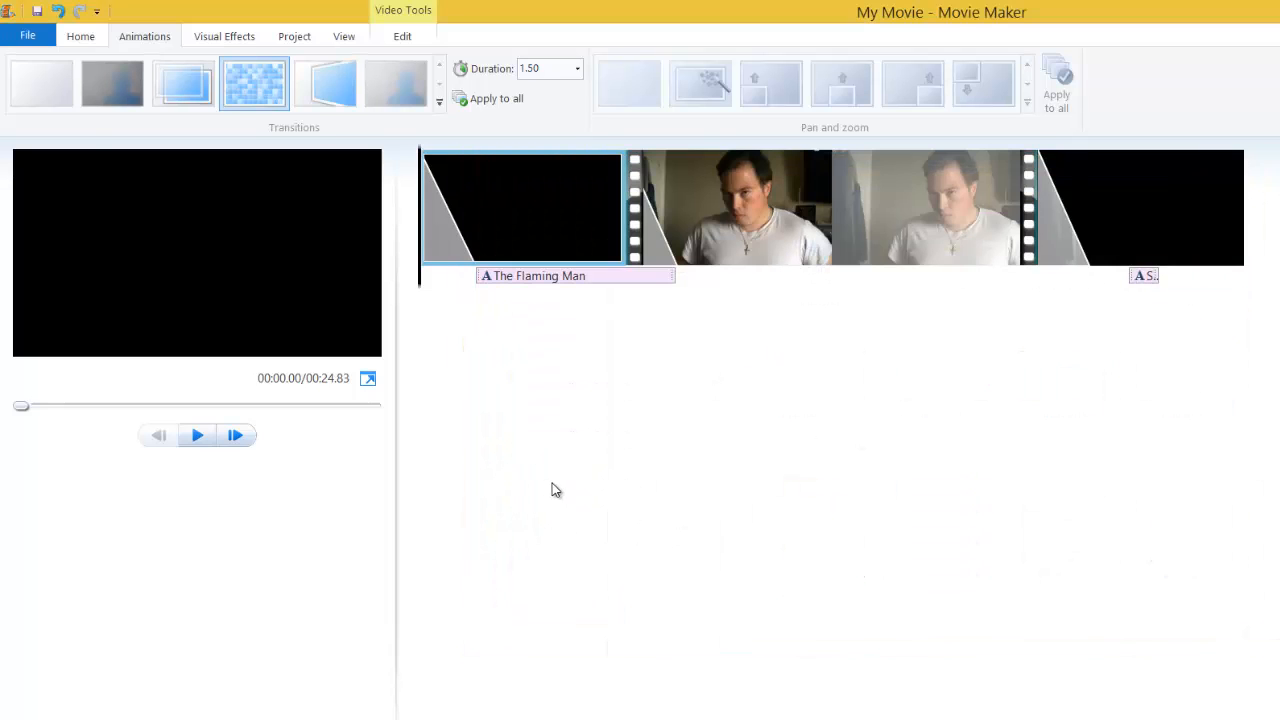
# Start an online Share from Home and close the Microsoft account sign-in without signing in
pyautogui.click(80, 36)
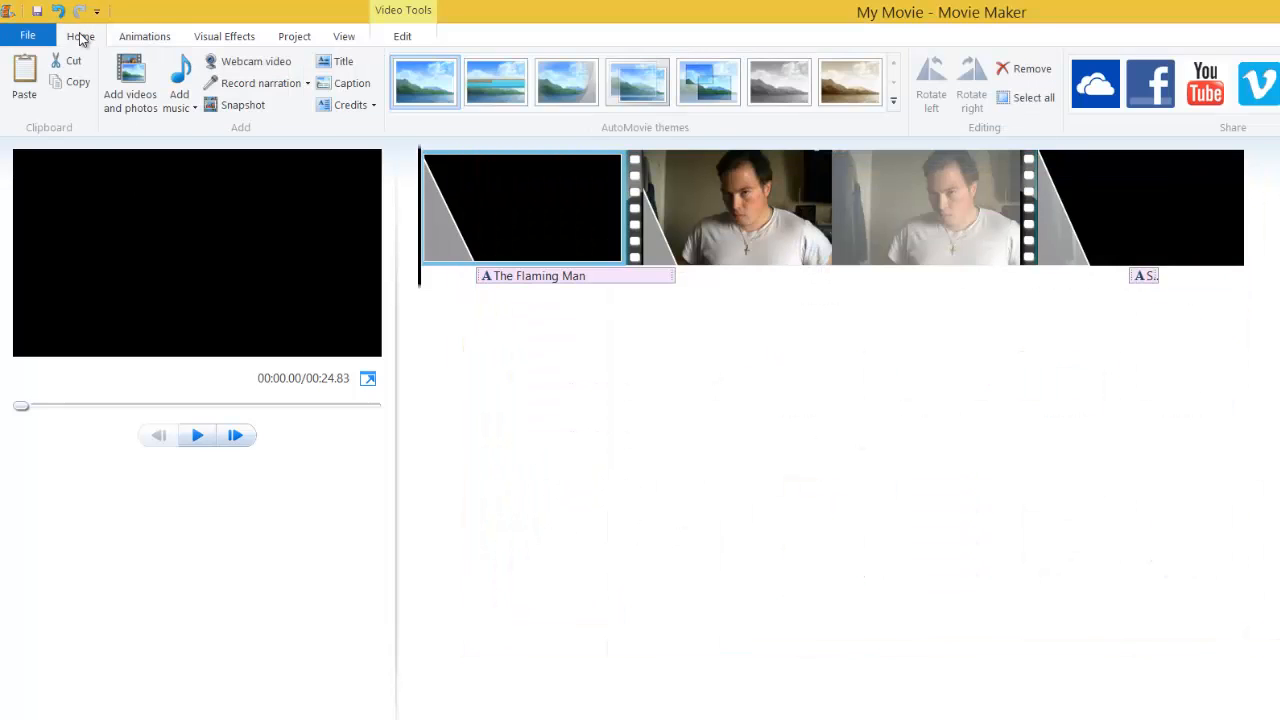
pyautogui.scroll(-2, 1180, 85)
pyautogui.click(1097, 85)
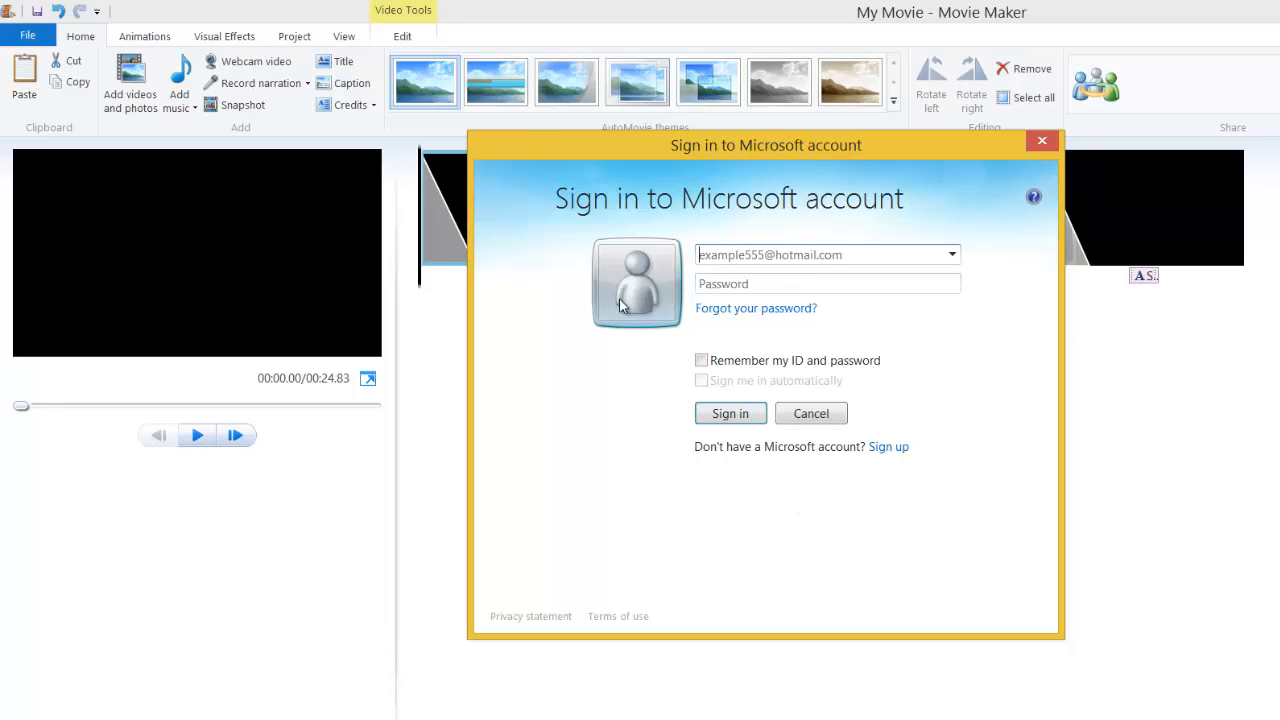
pyautogui.click(1042, 145)
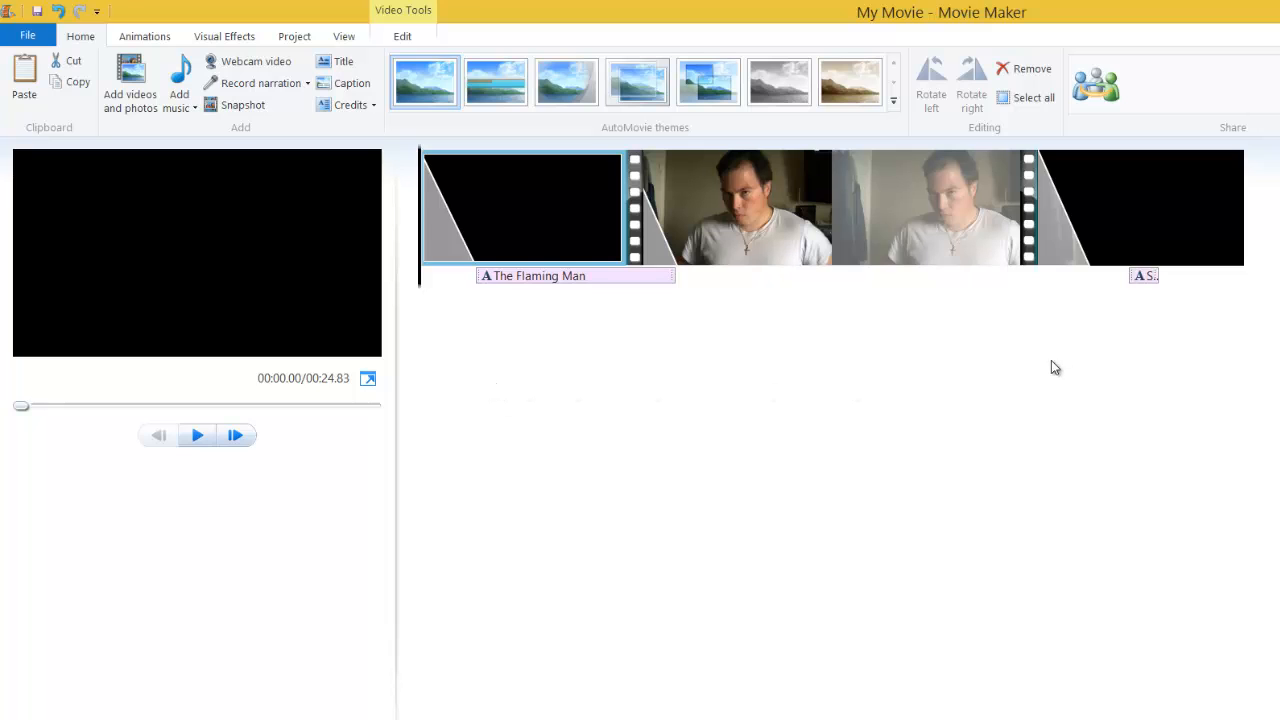
# Step through the ribbon tabs to the Video Tools Edit options for the clip
pyautogui.click(130, 40)
pyautogui.click(224, 40)
pyautogui.click(294, 36)
pyautogui.click(343, 36)
pyautogui.click(402, 36)
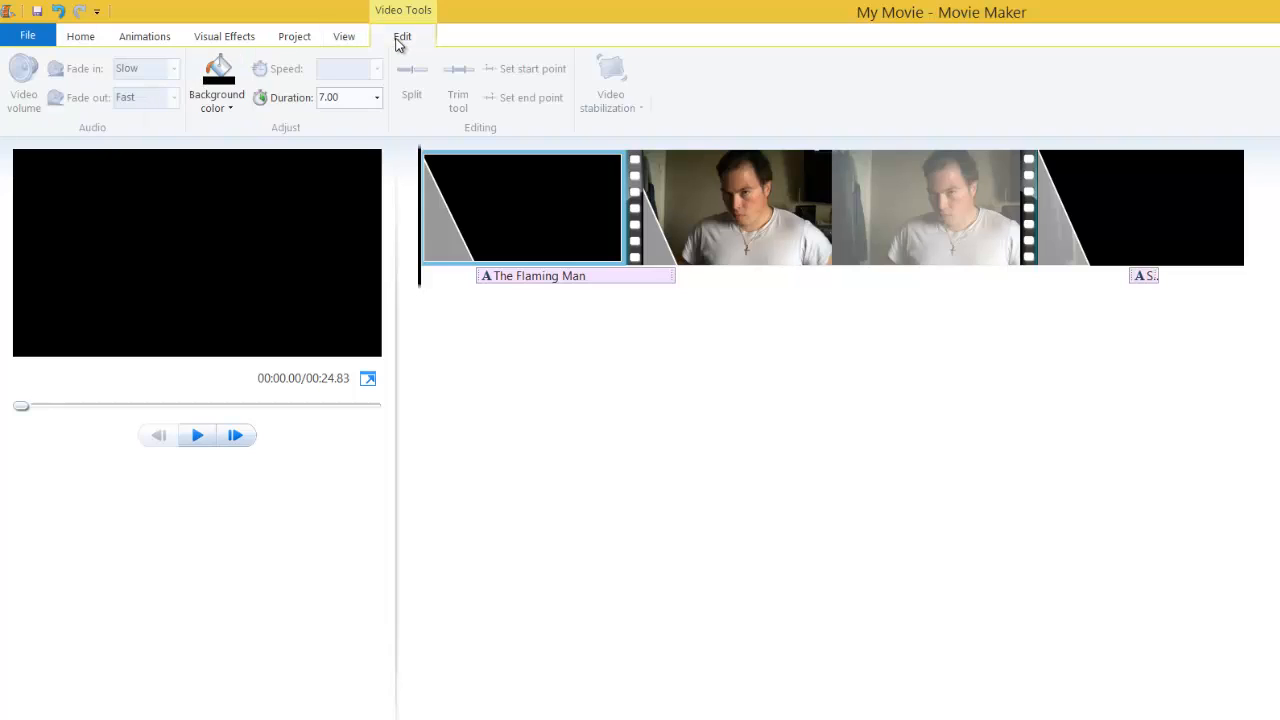